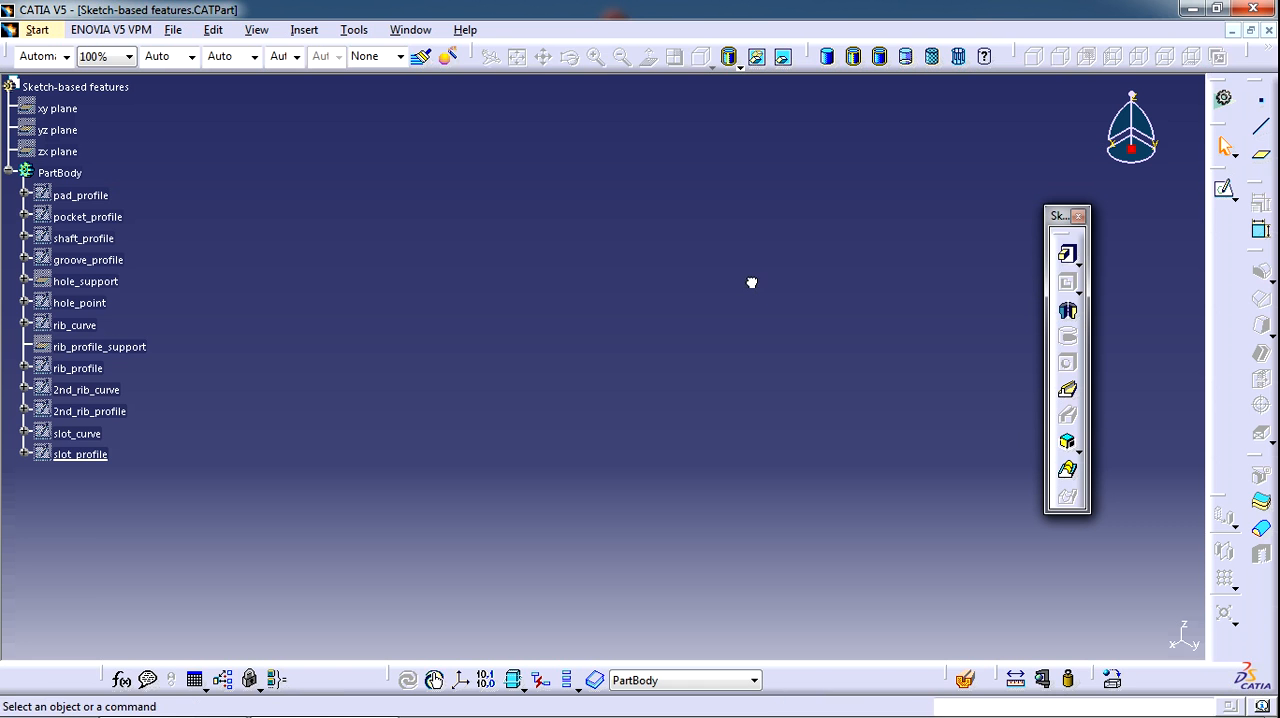
left_click(304, 30)
mouse_move(405, 305)
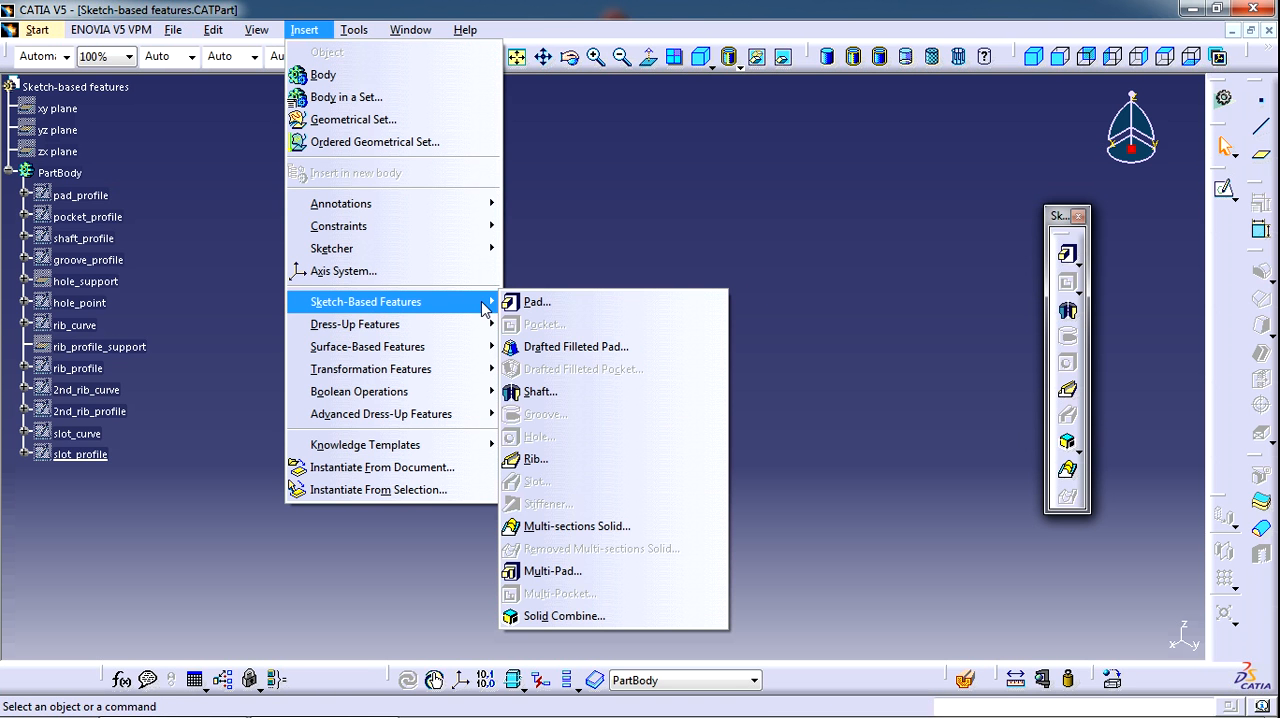
left_click(810, 209)
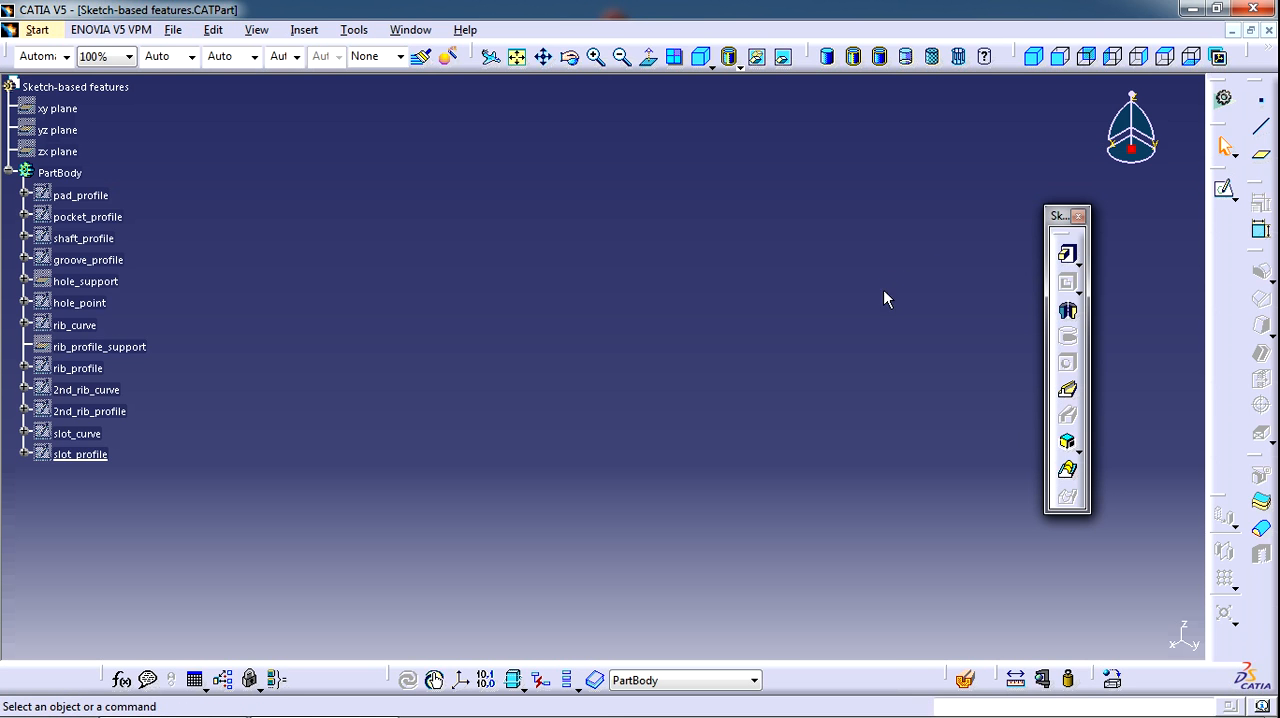
Show the hidden pad_profile sketch and define a pad from it with a first limit length of 50 mm
right_click(95, 194)
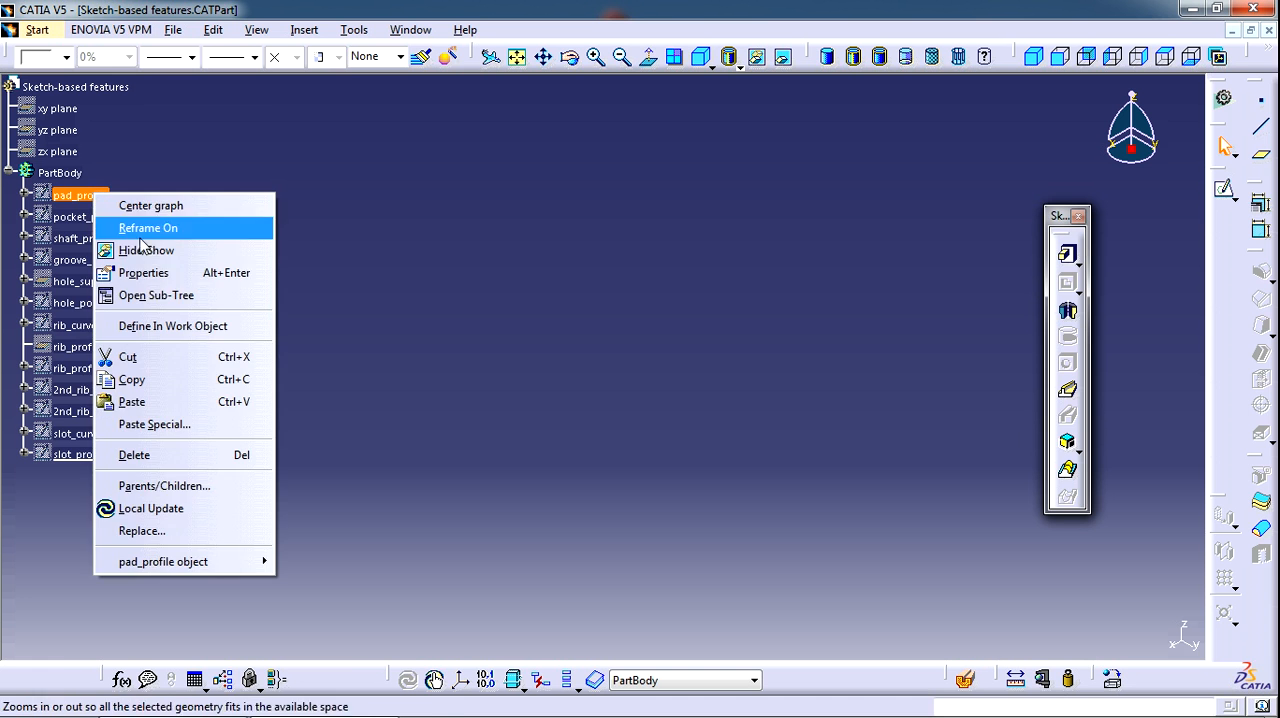
left_click(140, 252)
mouse_move(590, 288)
middle_mouse_down()
mouse_move(635, 400)
mouse_move(557, 437)
mouse_move(543, 366)
mouse_move(563, 409)
mouse_move(543, 463)
mouse_move(554, 471)
middle_mouse_up()
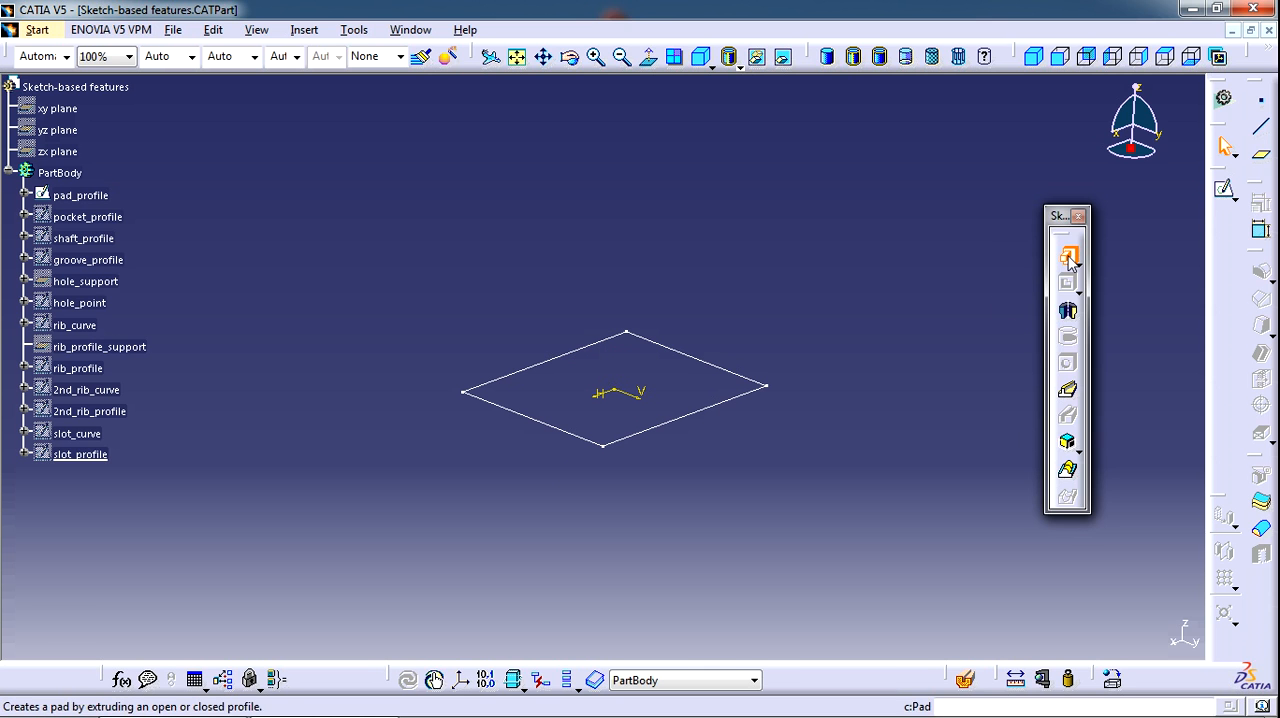
left_click(1069, 258)
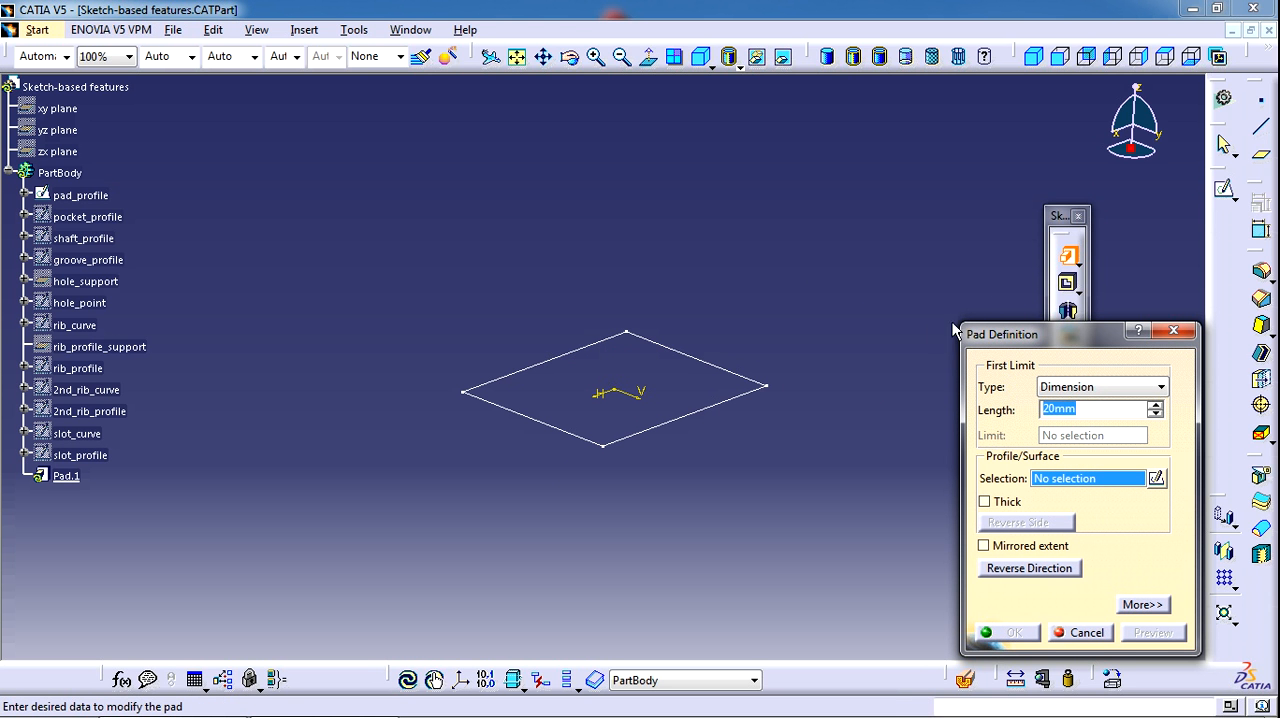
left_click(688, 418)
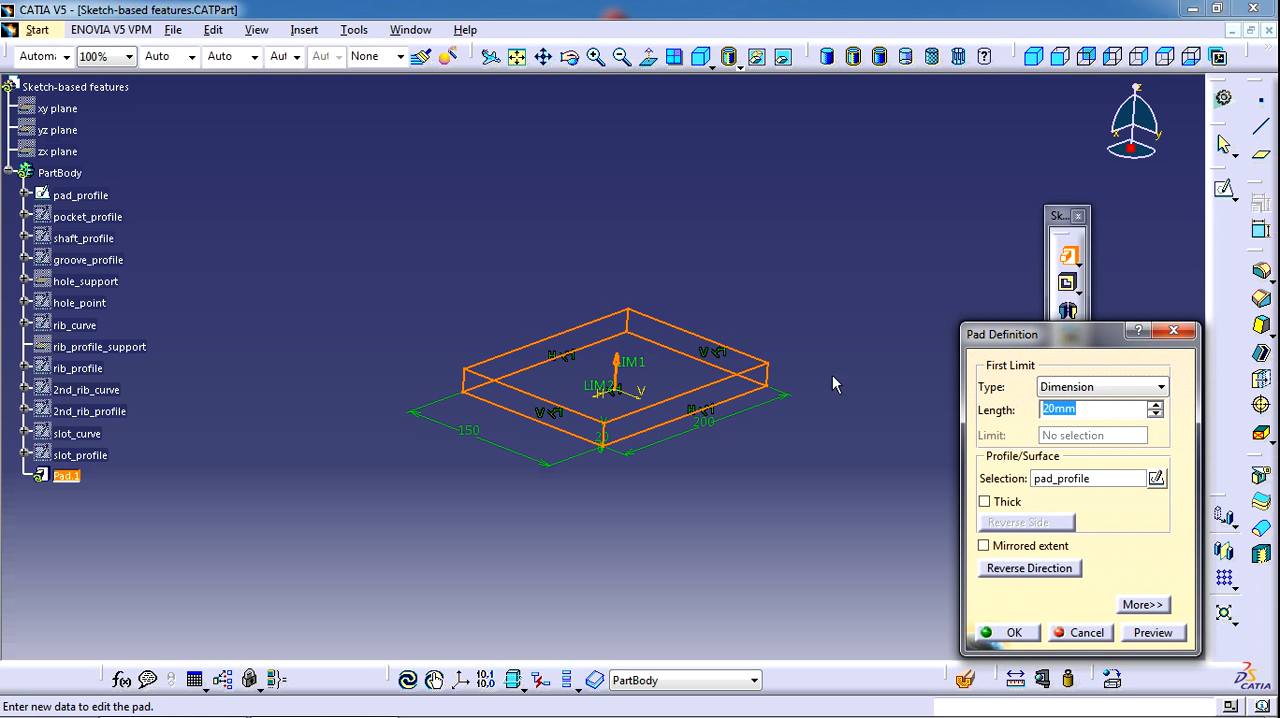
type("50")
key("Return")
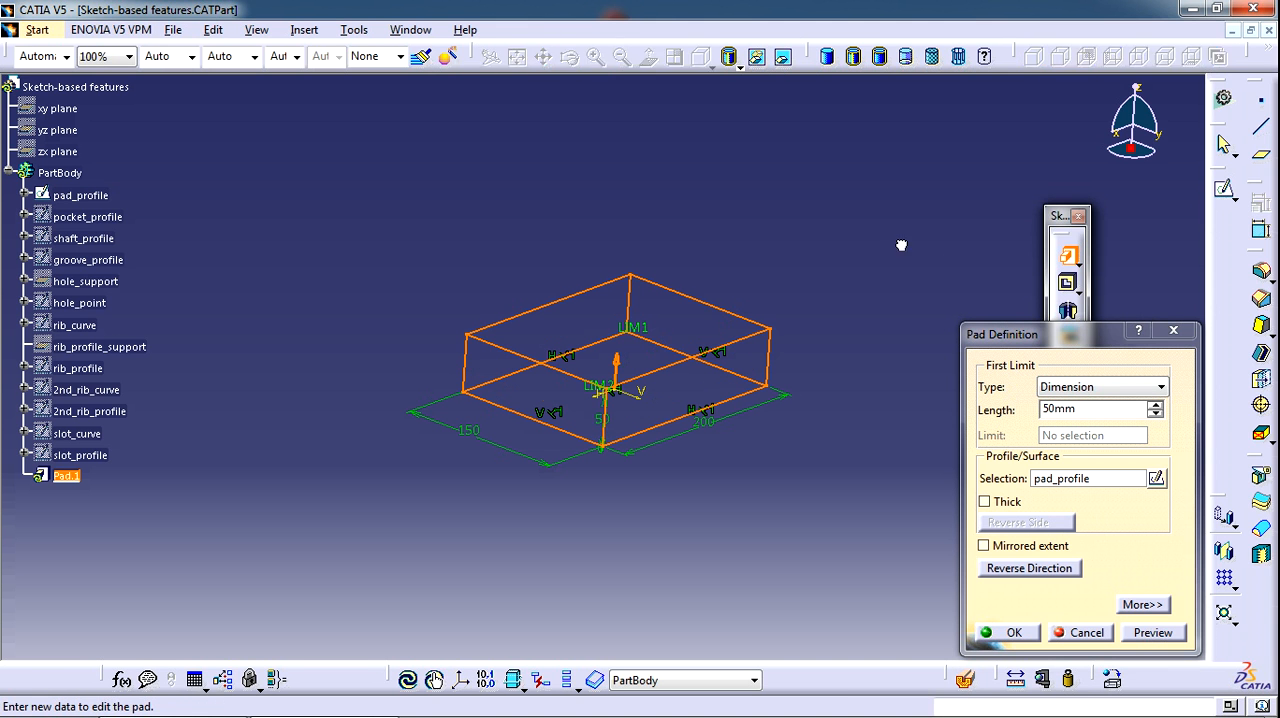
Expand the pad definition and set the second limit length to 35 mm
middle_click_drag(691, 463, 685, 400)
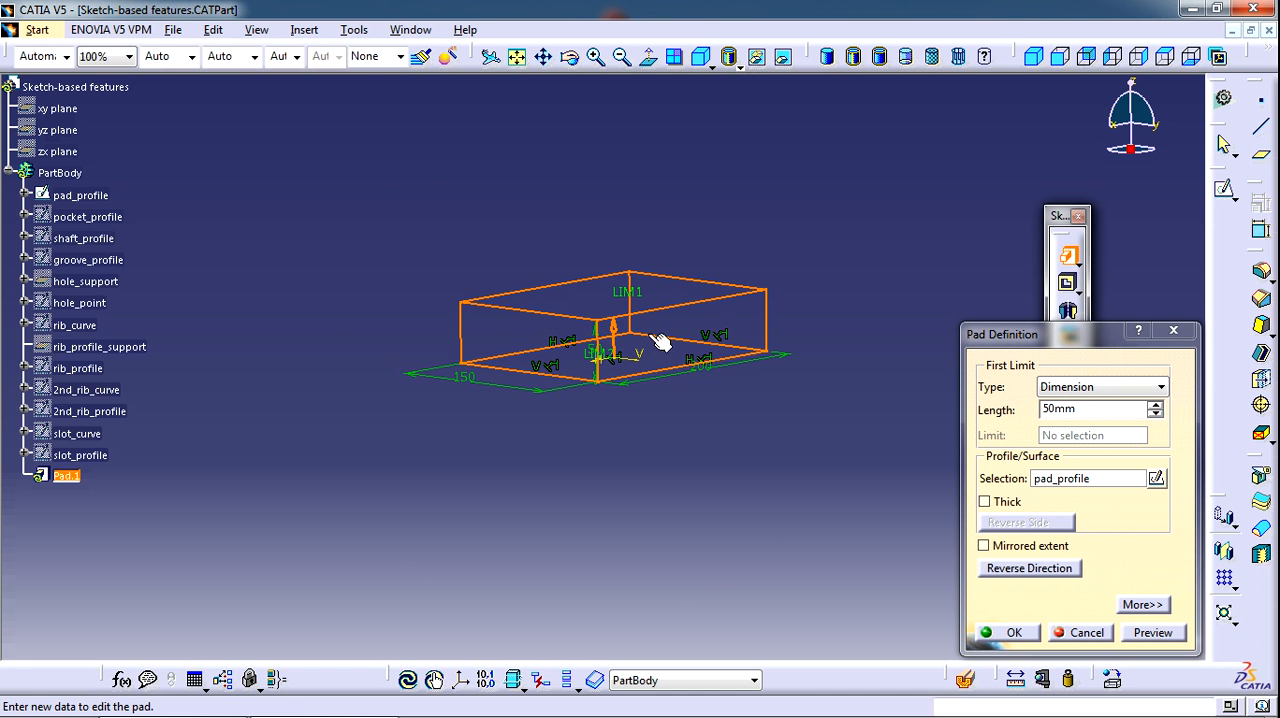
middle_click_drag(709, 194, 649, 221)
middle_click_drag(783, 266, 755, 254)
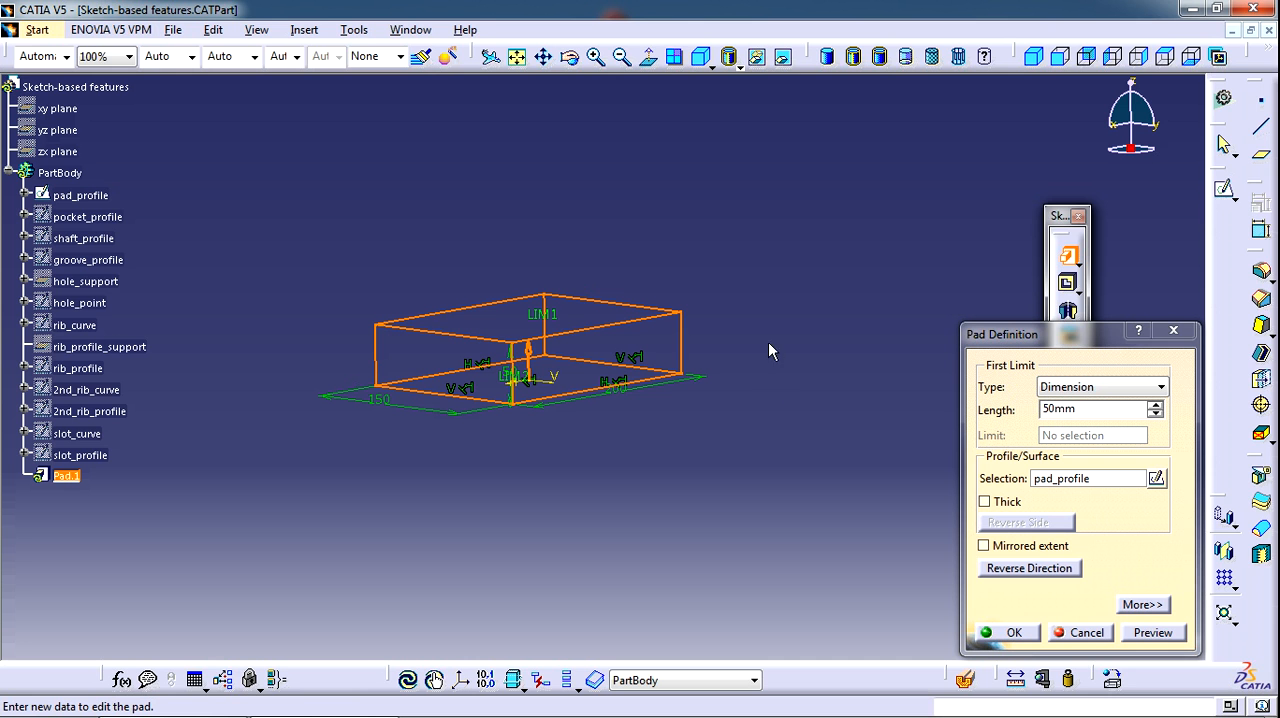
left_click(1142, 605)
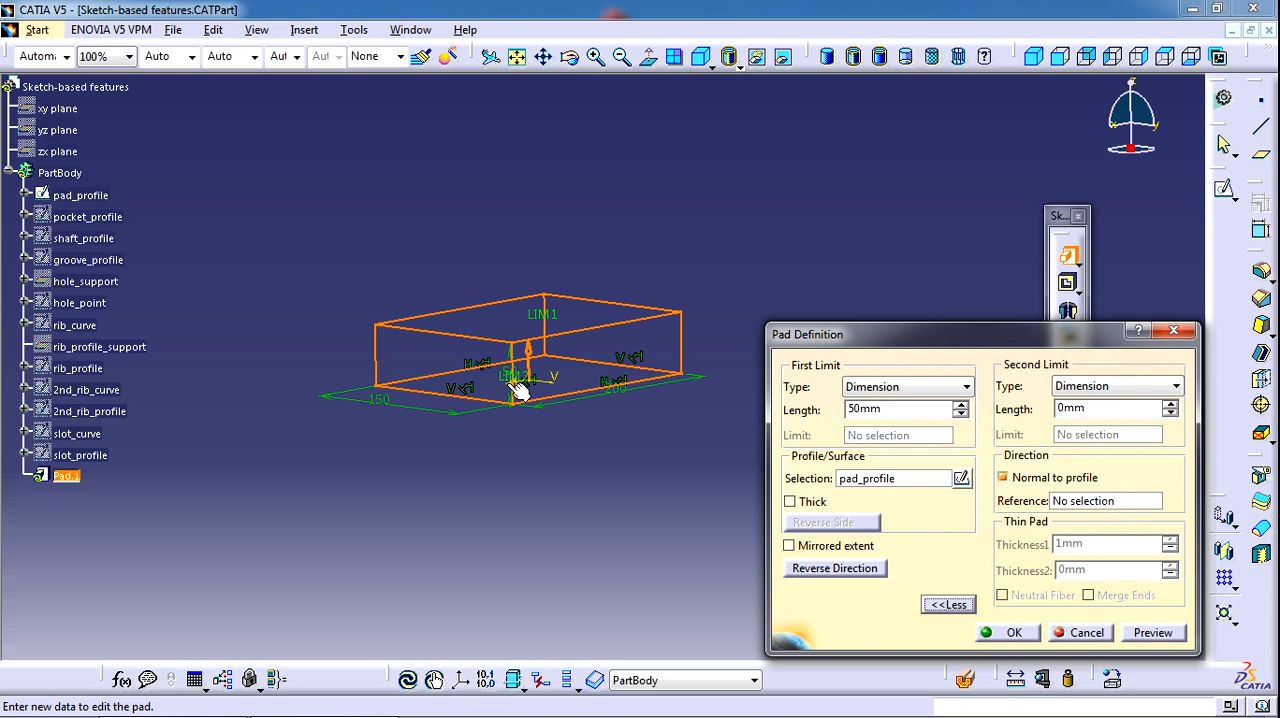
left_click_drag(1114, 408, 975, 398)
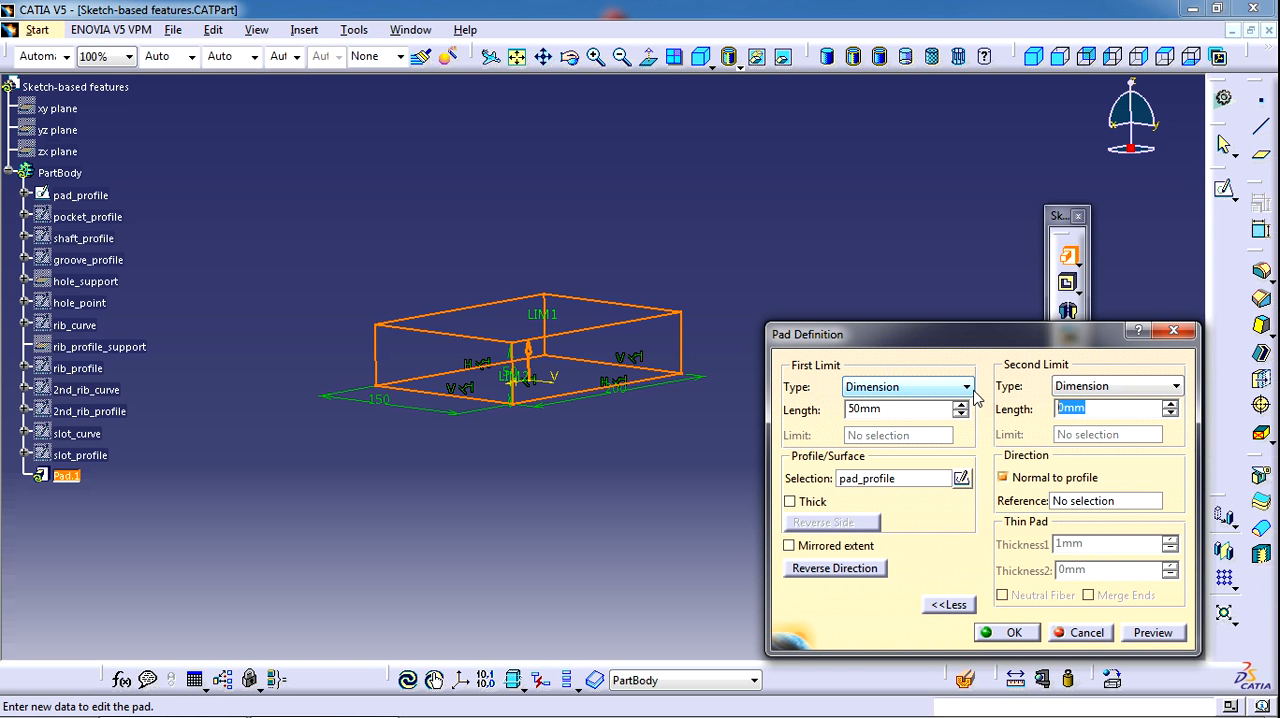
type("35")
key("Return")
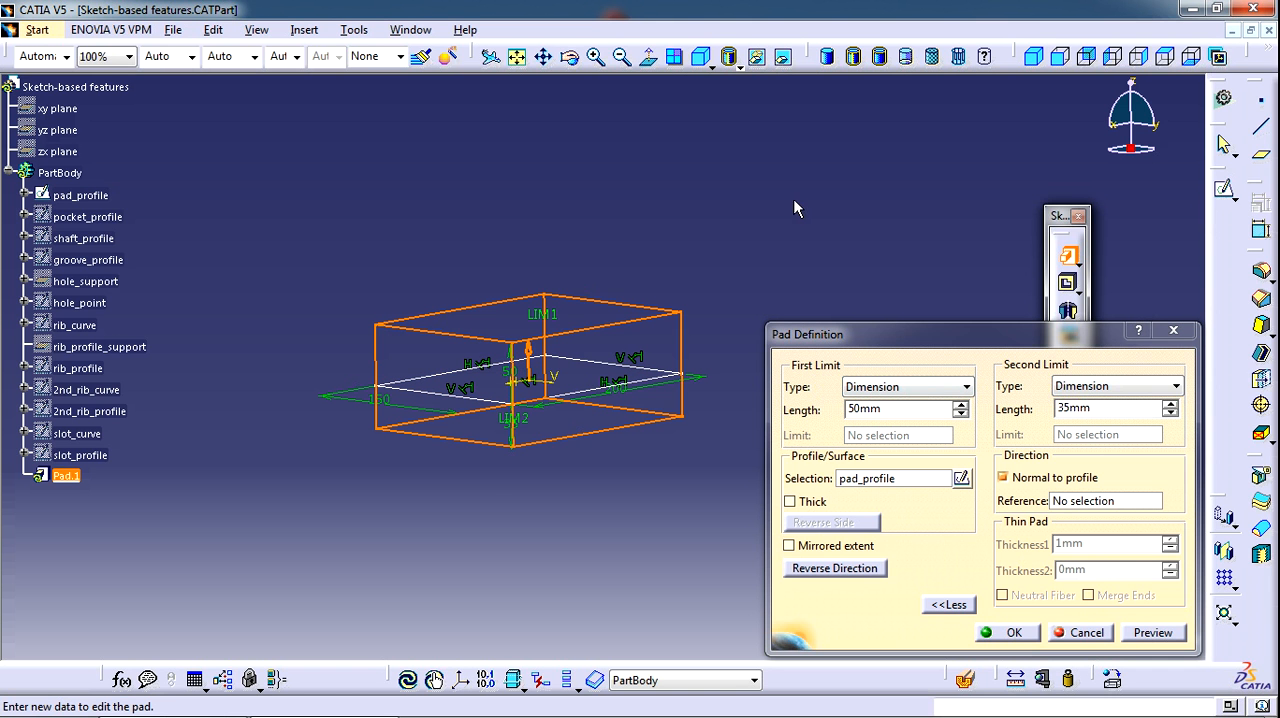
Turn on Mirrored extent for the pad and turn it off again
middle_click_drag(585, 440, 536, 456)
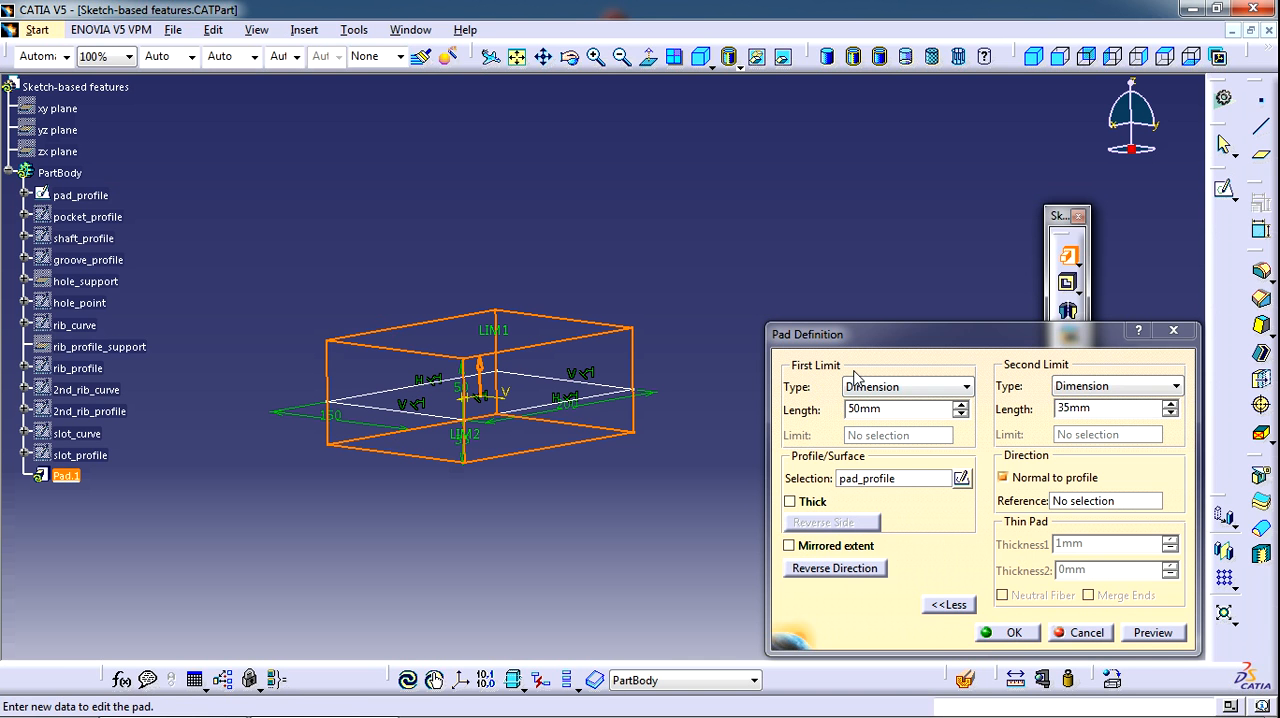
left_click(790, 546)
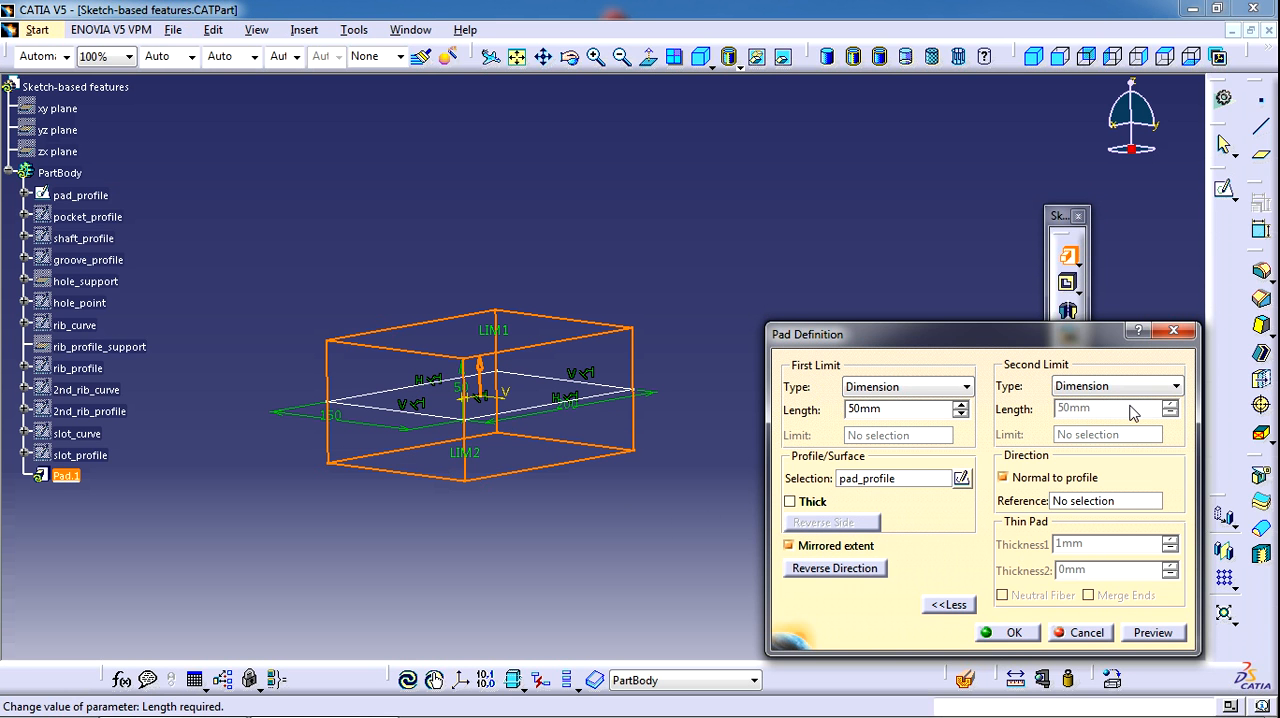
left_click(825, 546)
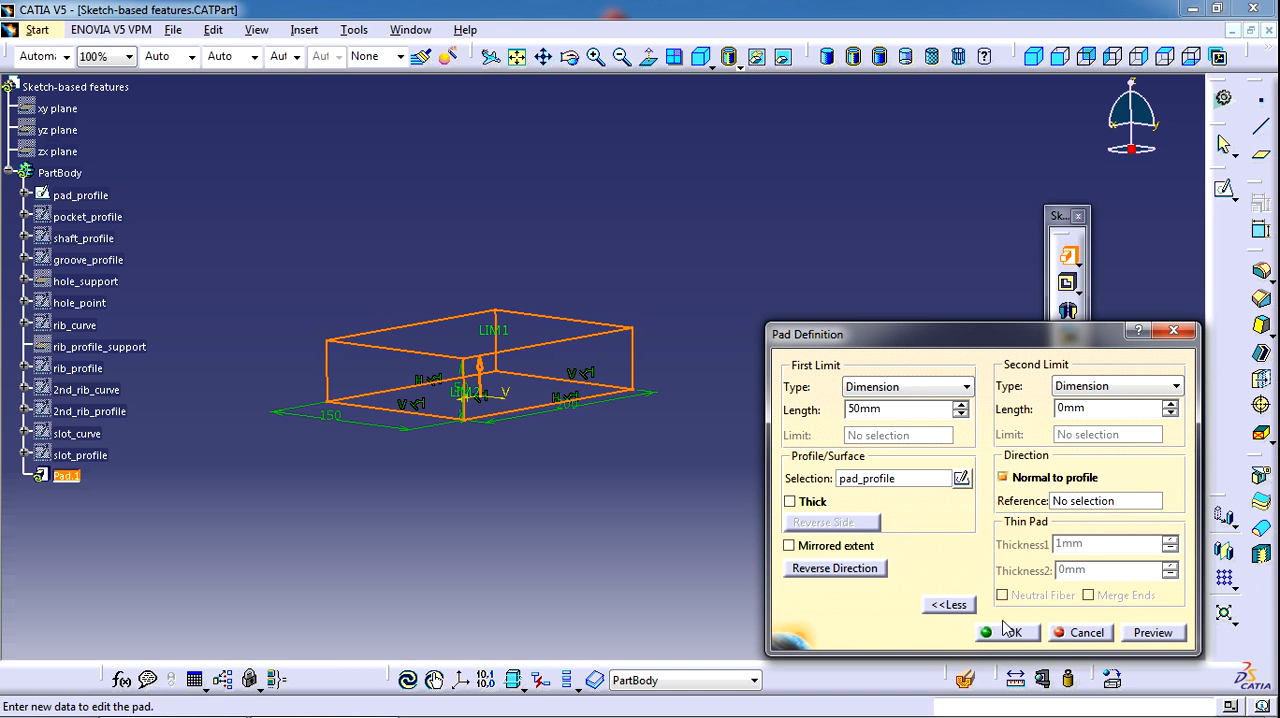
Preview the pad made from pad_profile and confirm its definition
left_click(1153, 633)
middle_click_drag(546, 463, 504, 526)
left_click(1013, 634)
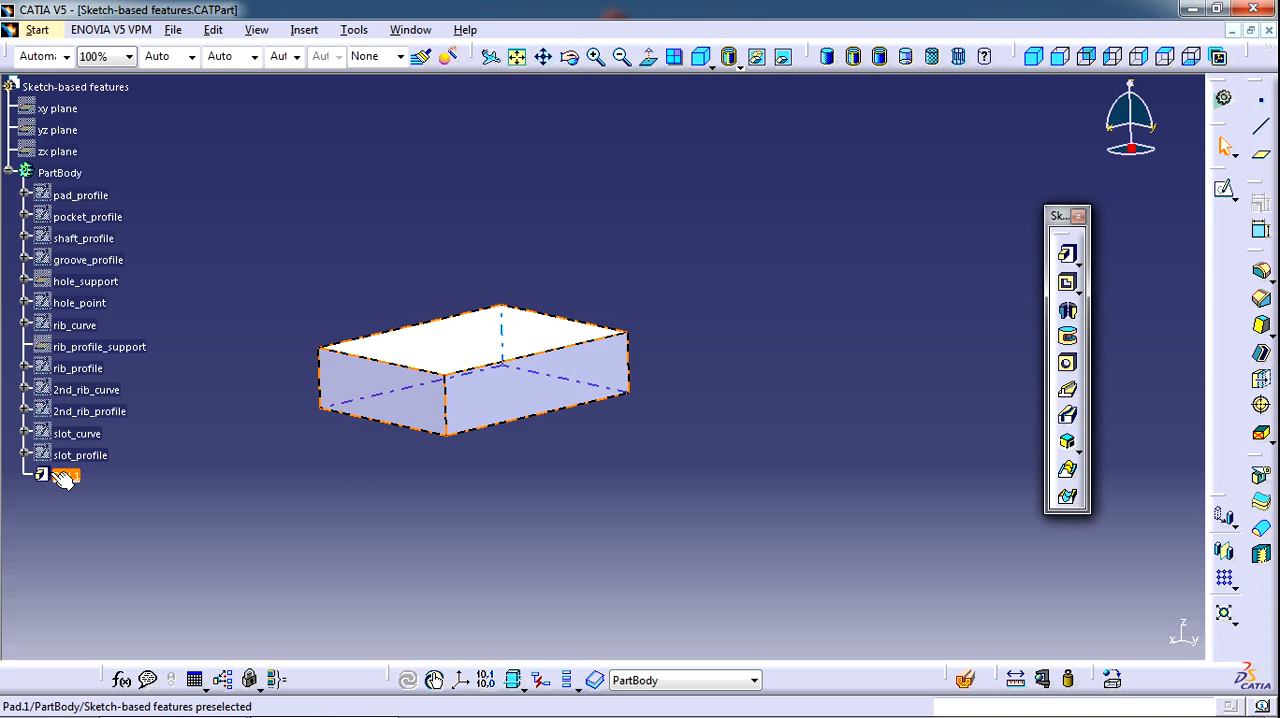
Reopen the pad's full definition for editing and enable the Thick option
double_click(55, 476)
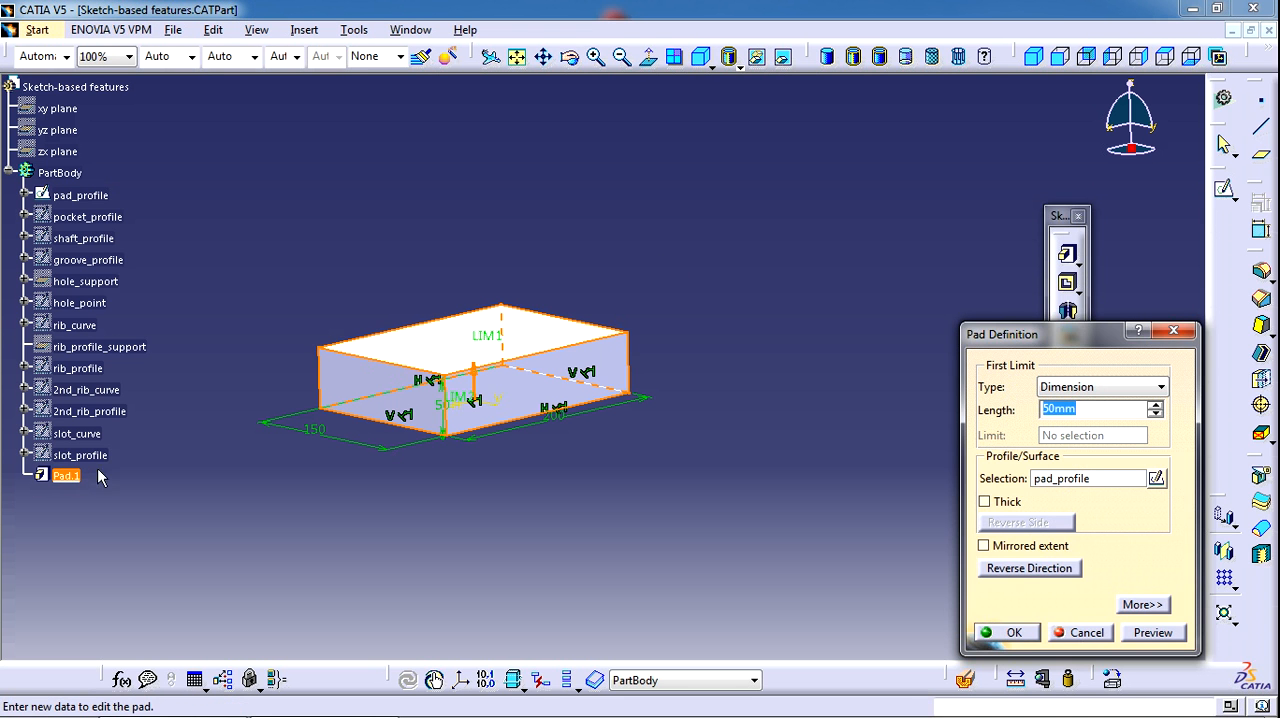
left_click(1177, 331)
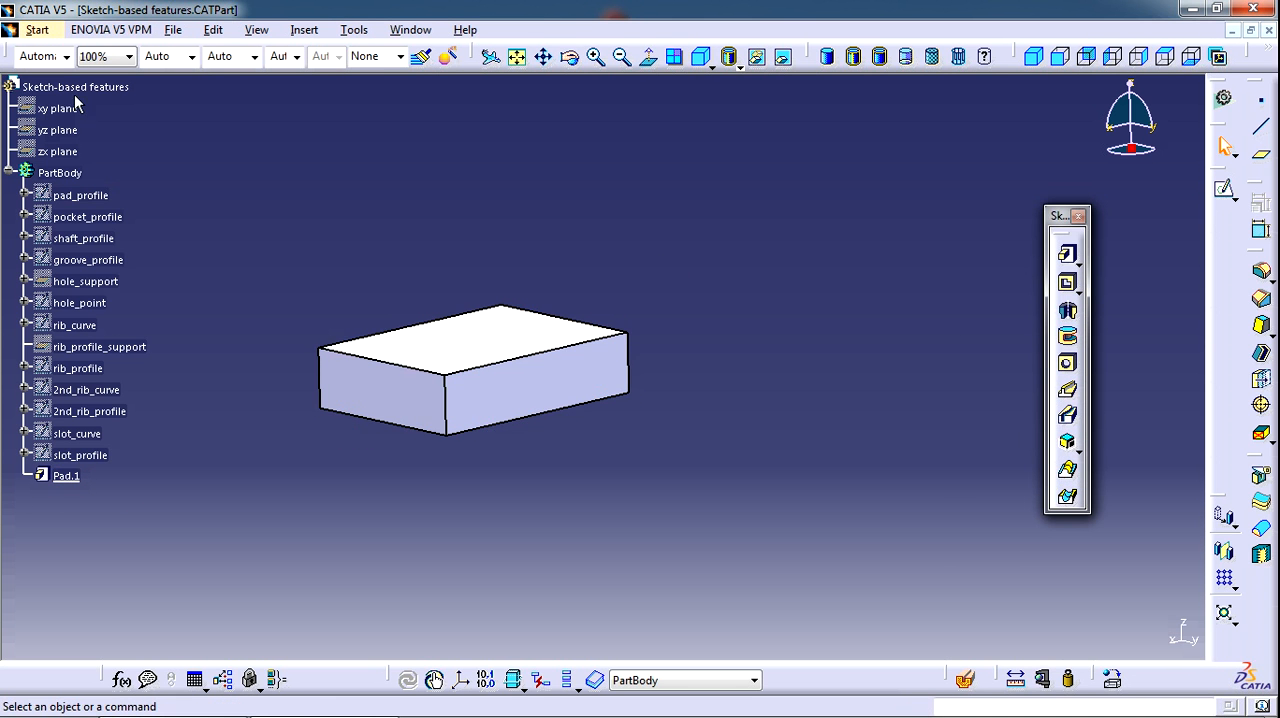
double_click(66, 476)
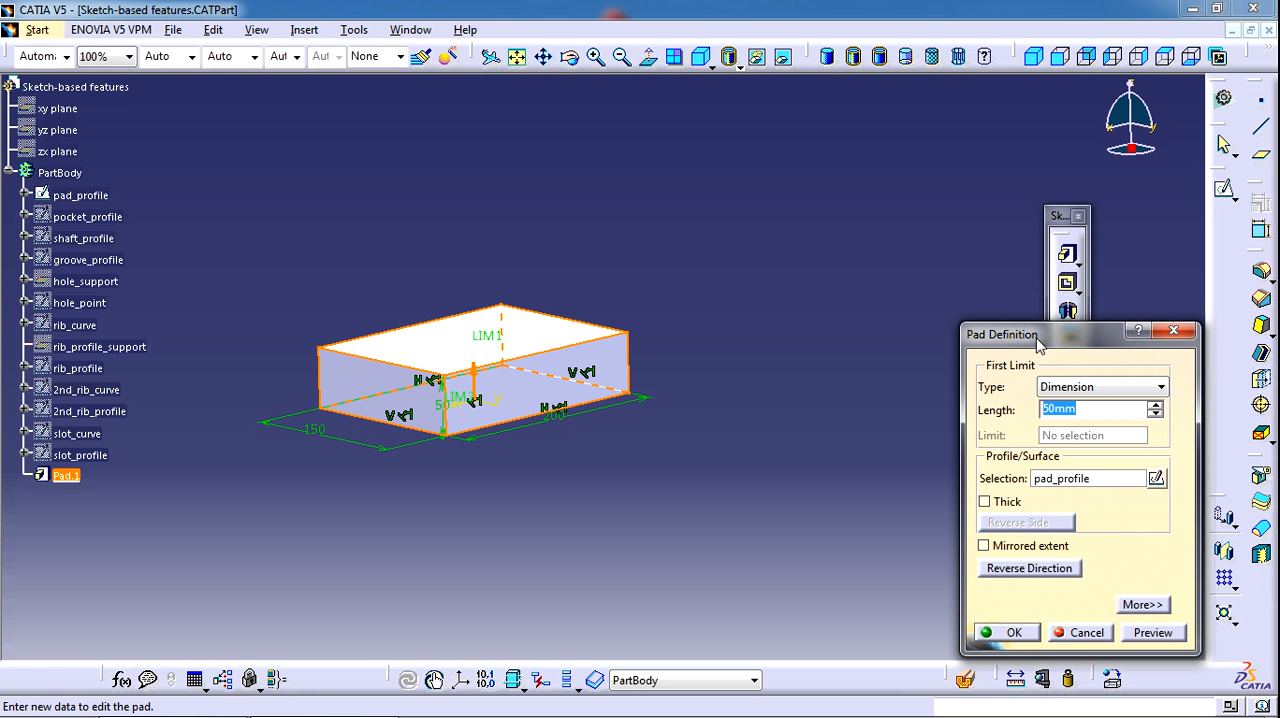
left_click(1140, 605)
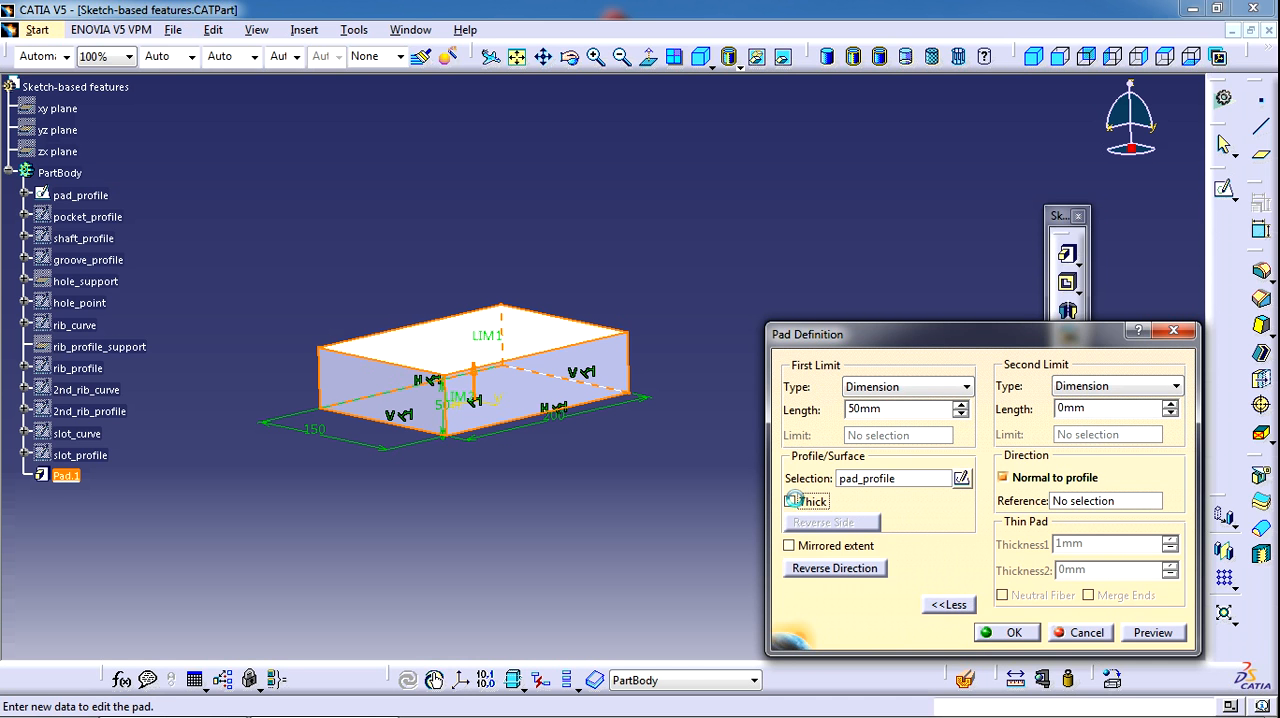
left_click(790, 503)
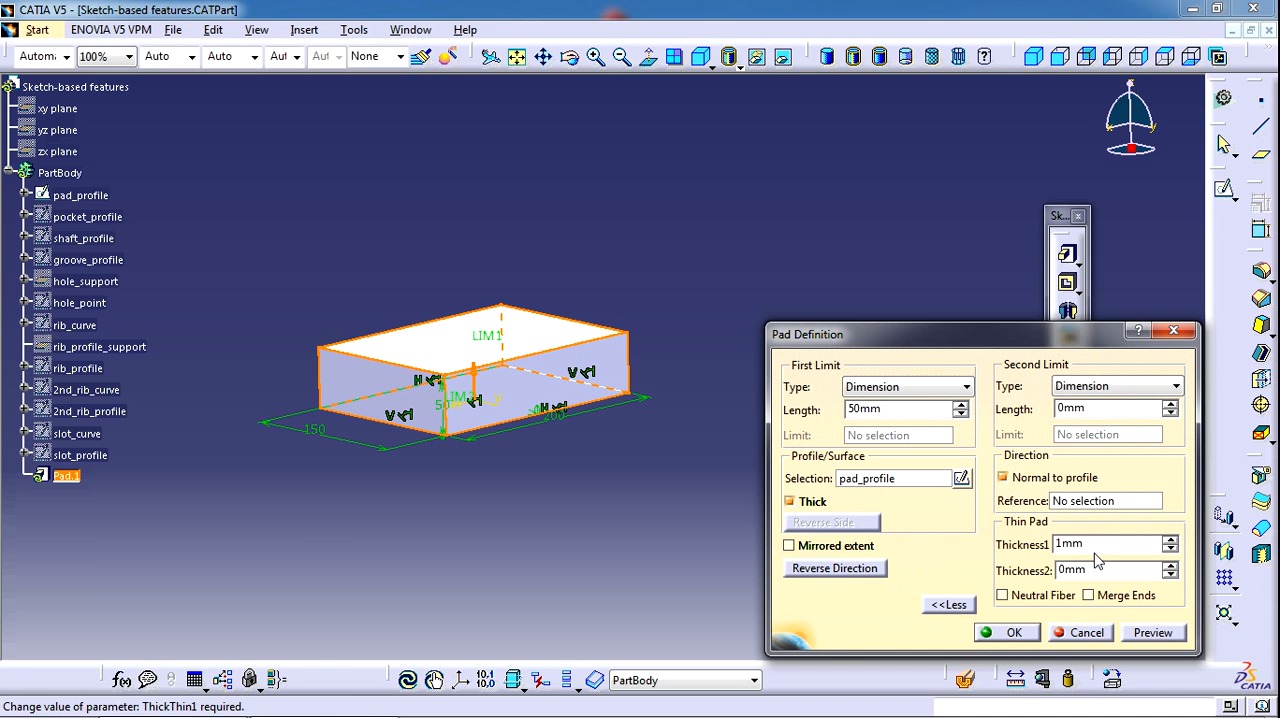
Set the thin pad's Thickness1 to 5 mm and Thickness2 to 2 mm
middle_click_drag(642, 486, 589, 451)
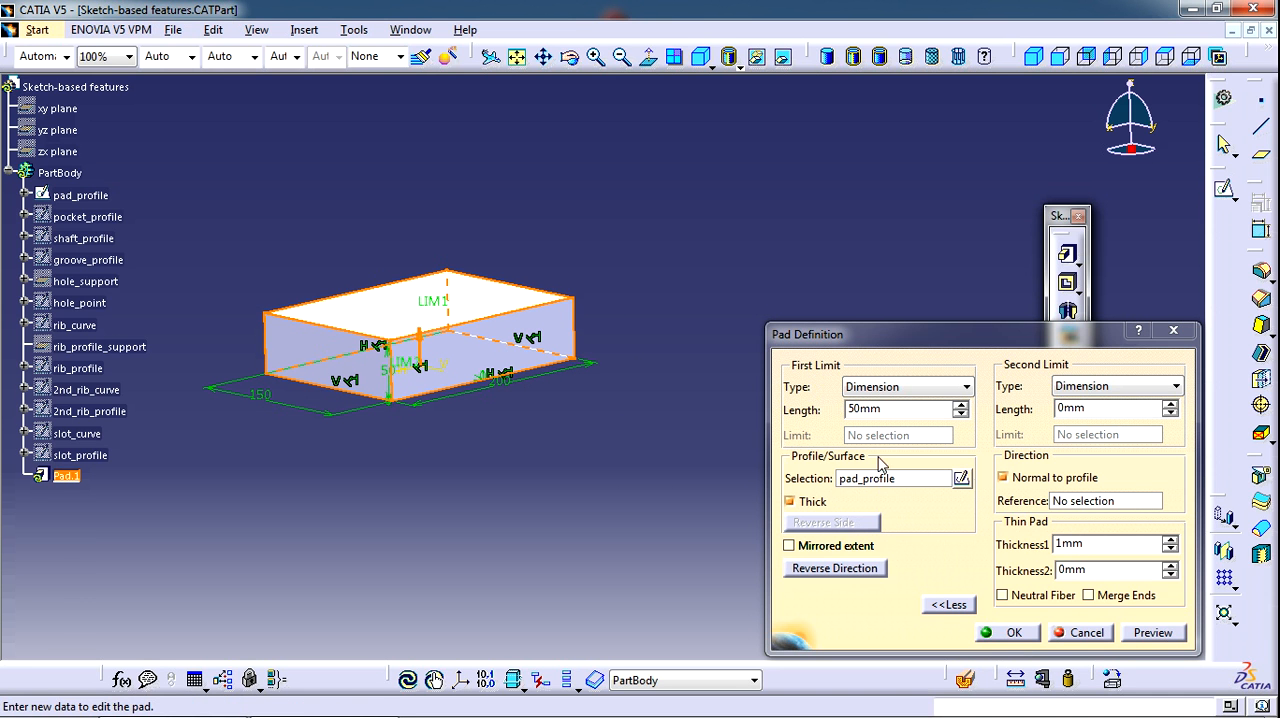
double_click(1085, 543)
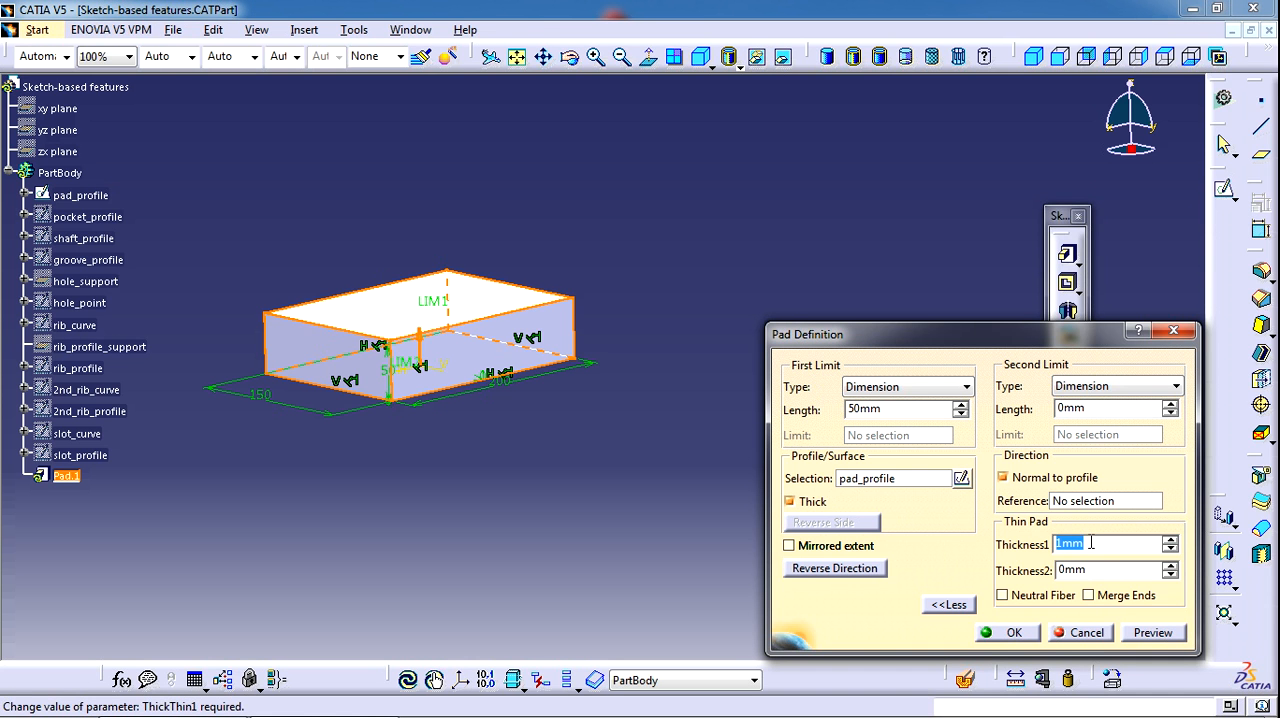
type("5")
left_click(801, 203)
left_click_drag(1100, 569, 976, 564)
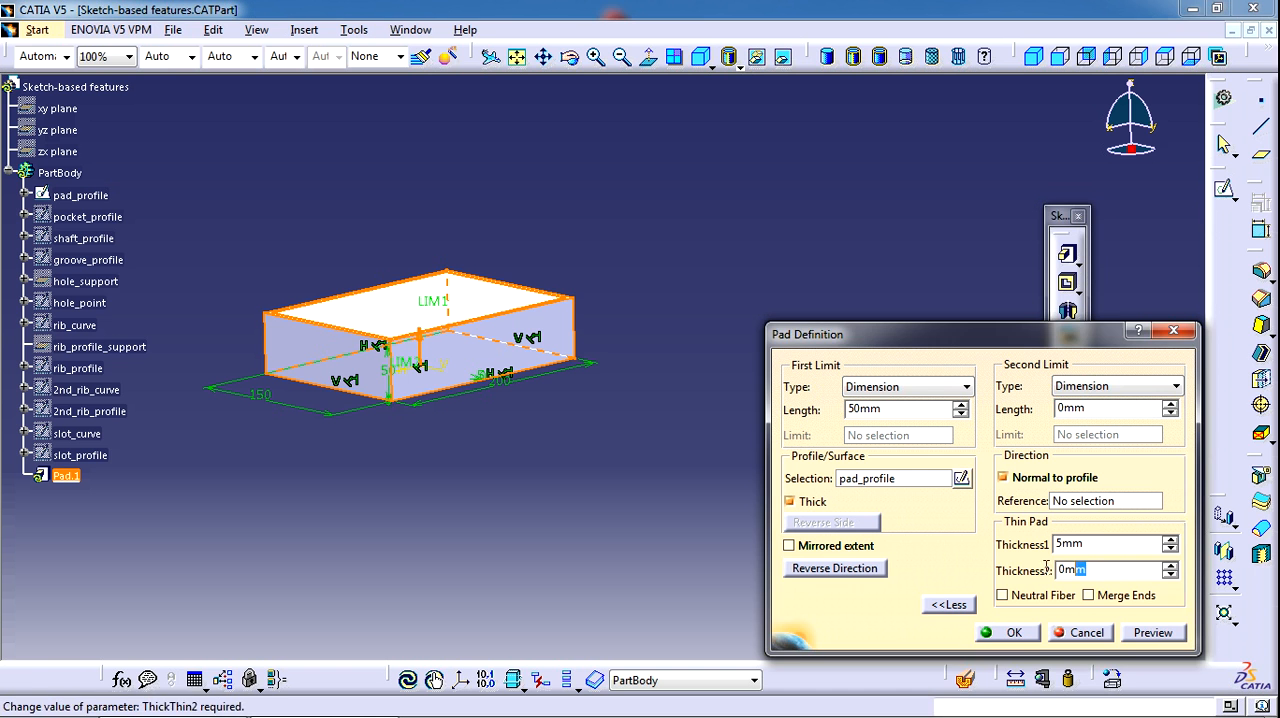
type("2")
Preview and confirm the thin-walled pad, and undo it to restore the solid block
left_click(1153, 632)
middle_click_drag(505, 310, 504, 443)
middle_click_drag(392, 378, 554, 214)
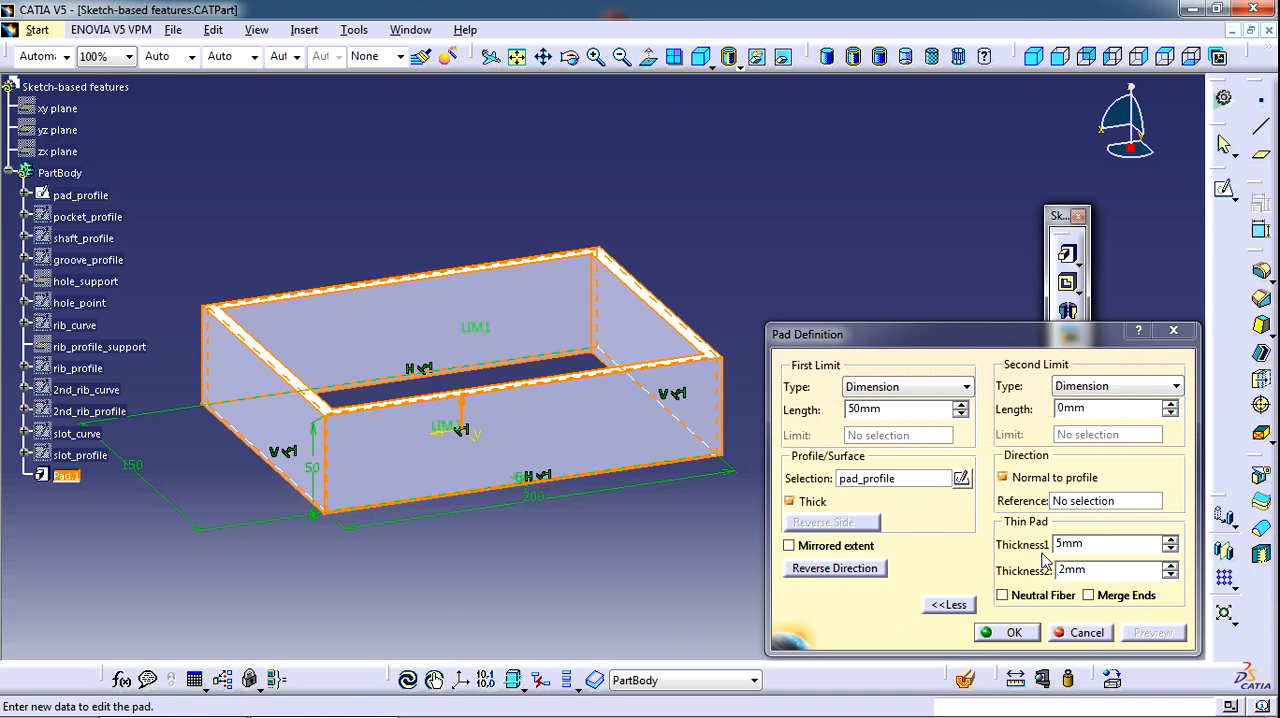
middle_click_drag(637, 441, 560, 486)
middle_click_drag(430, 318, 583, 309)
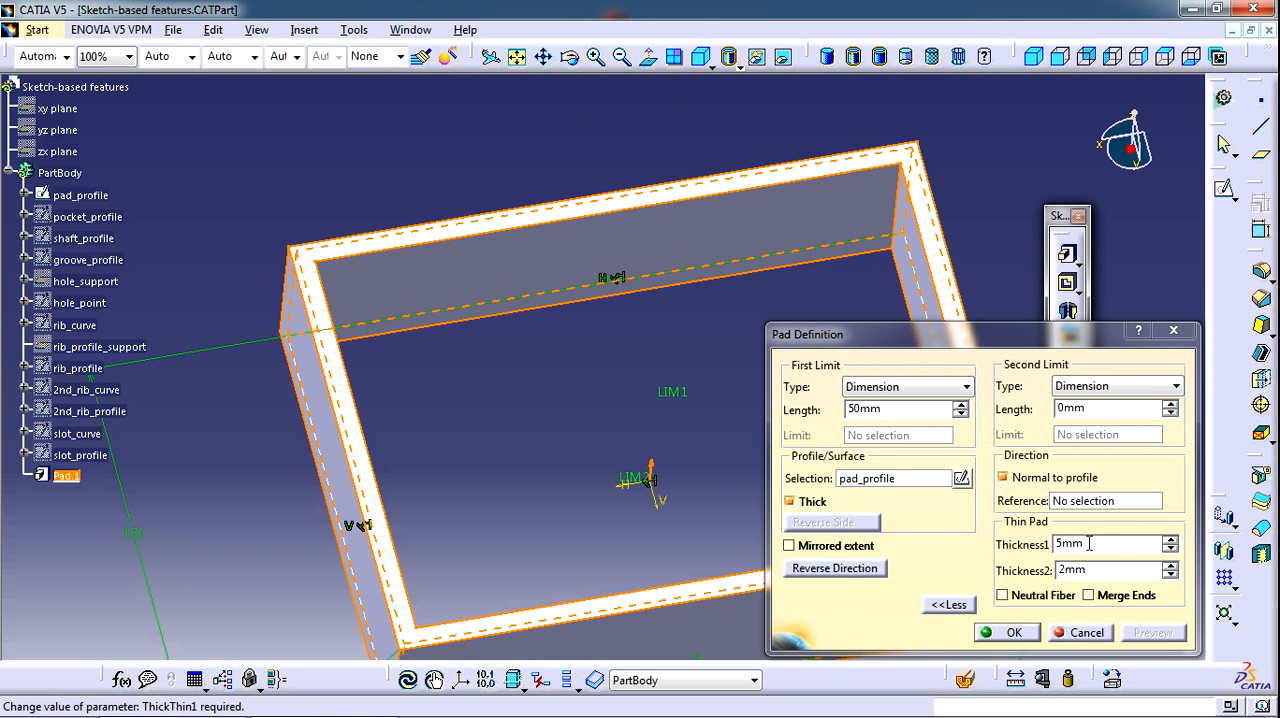
middle_click_drag(558, 428, 632, 518)
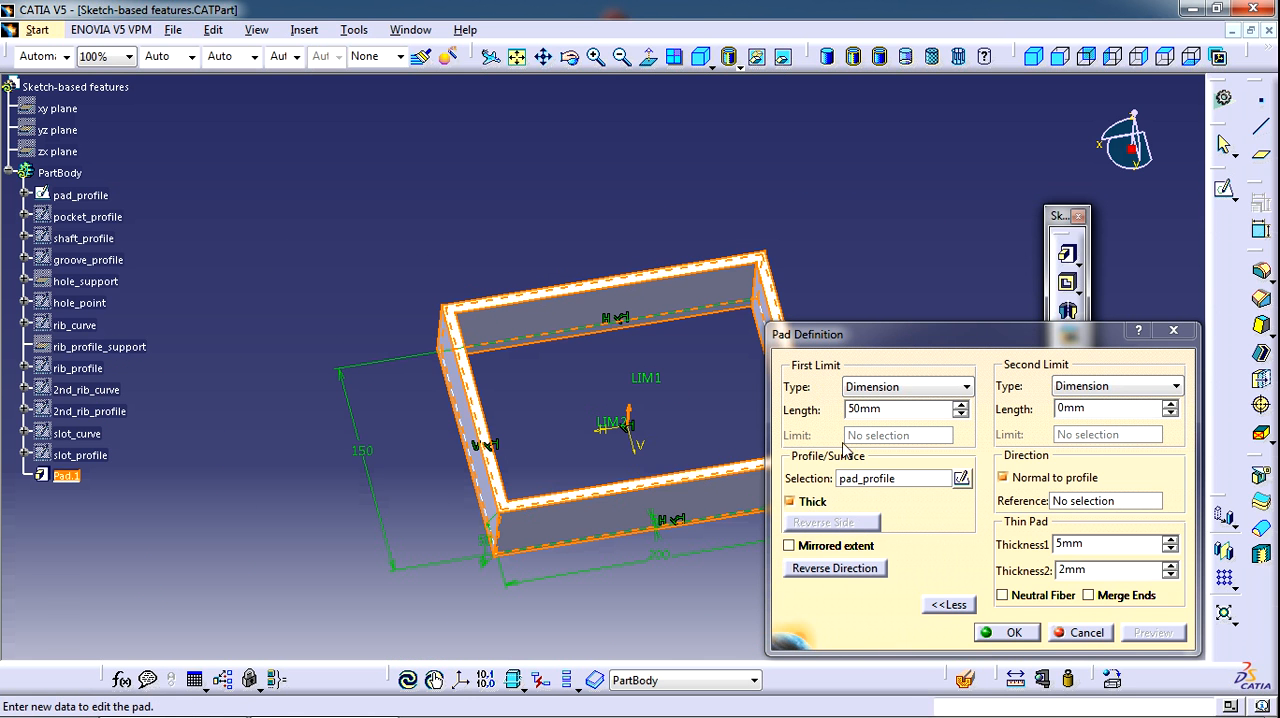
middle_click_drag(597, 383, 595, 301)
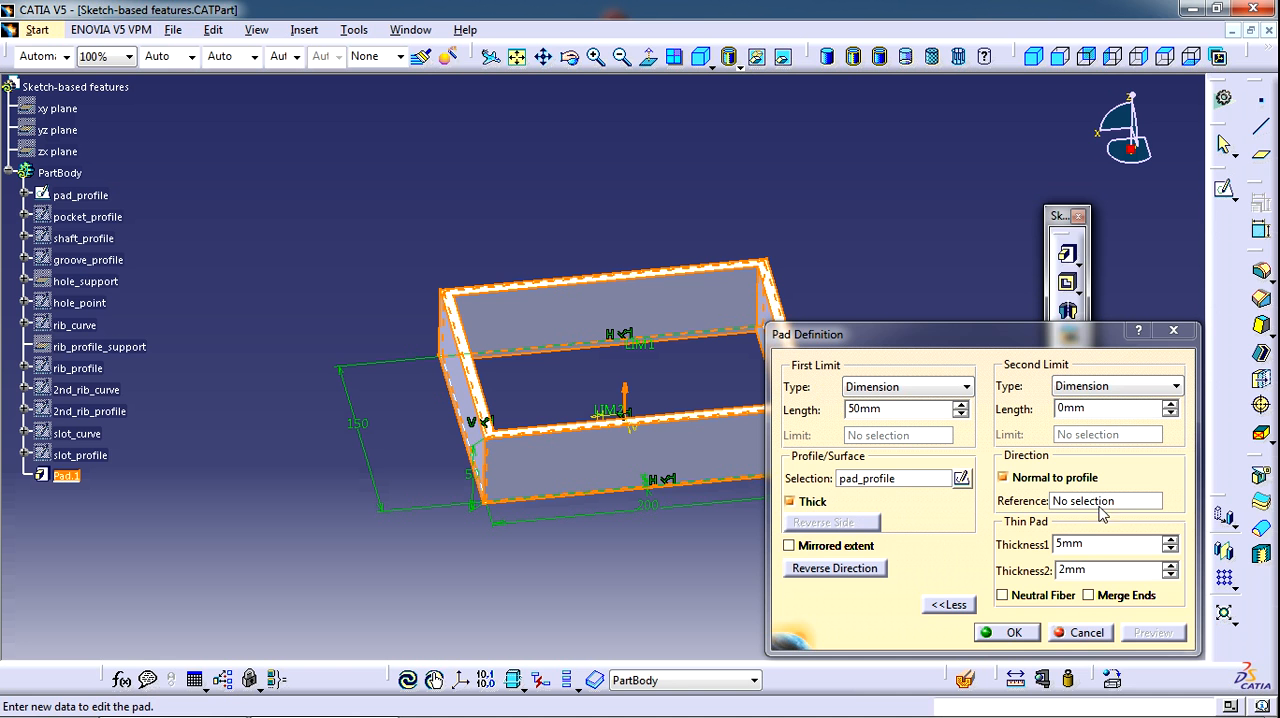
left_click(1012, 632)
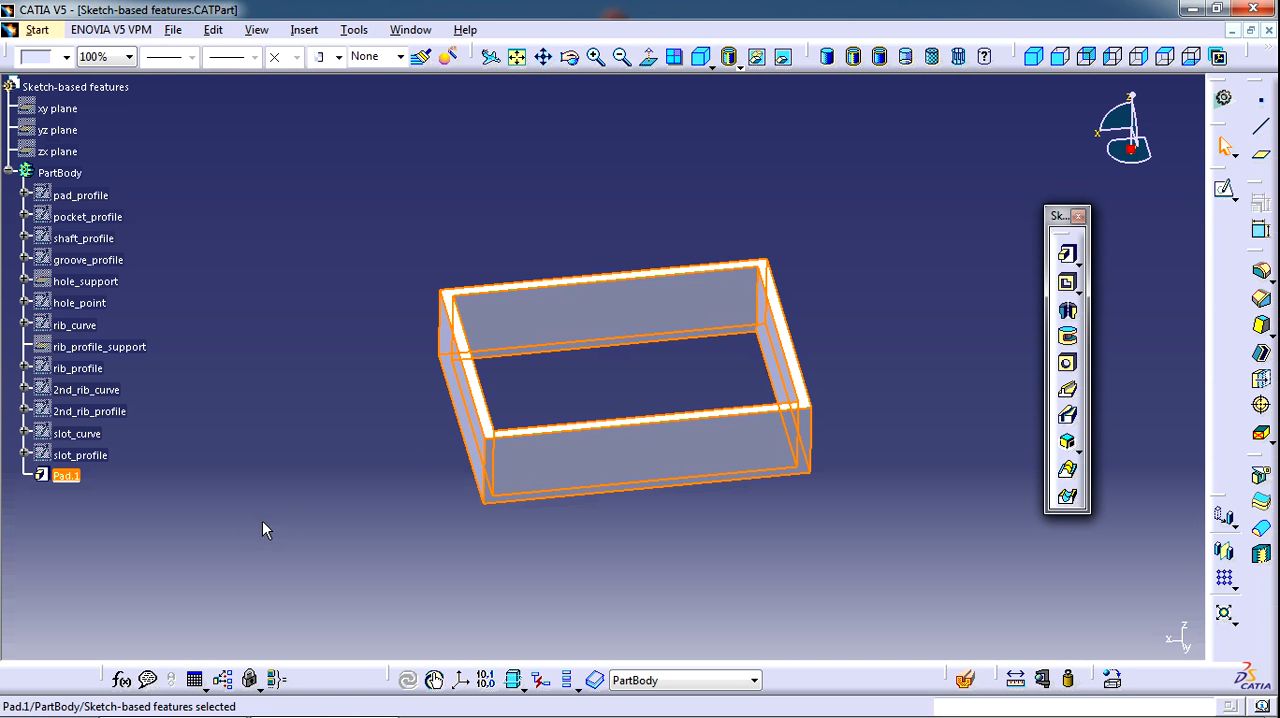
left_click(134, 521)
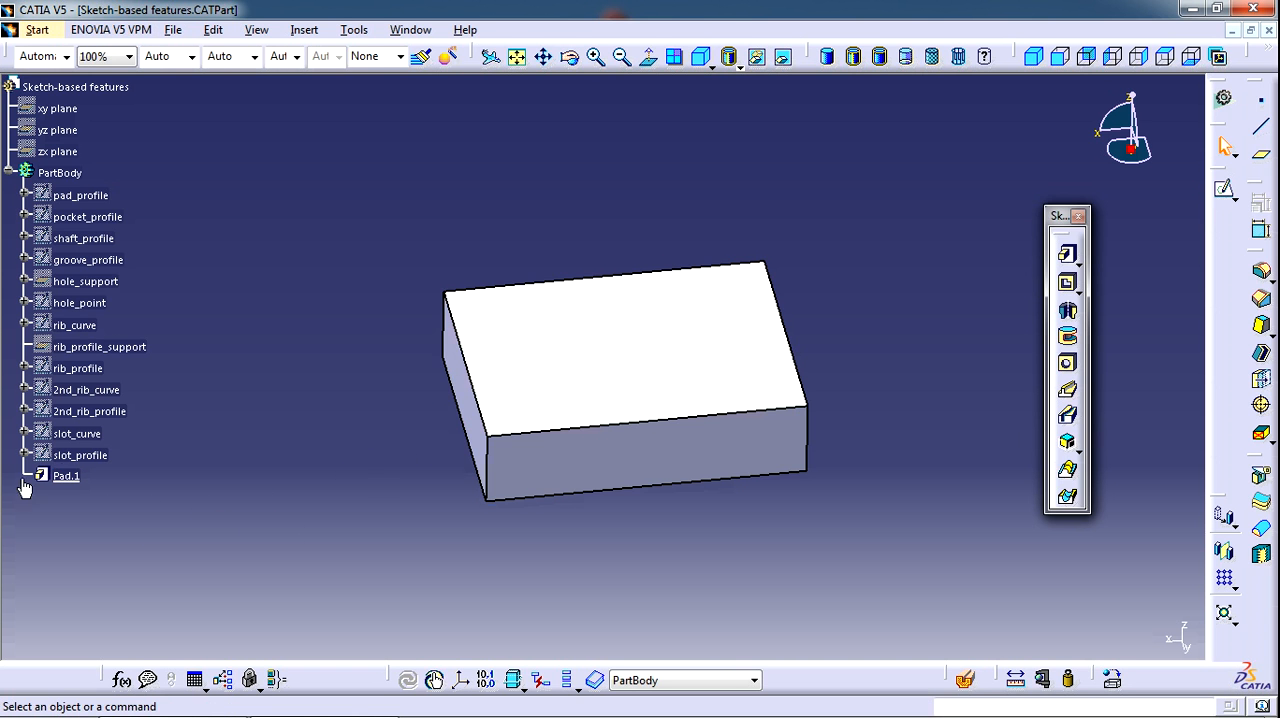
Show the hidden pocket_profile sketch and start a Pocket using it as the profile
middle_click_drag(668, 528, 679, 451)
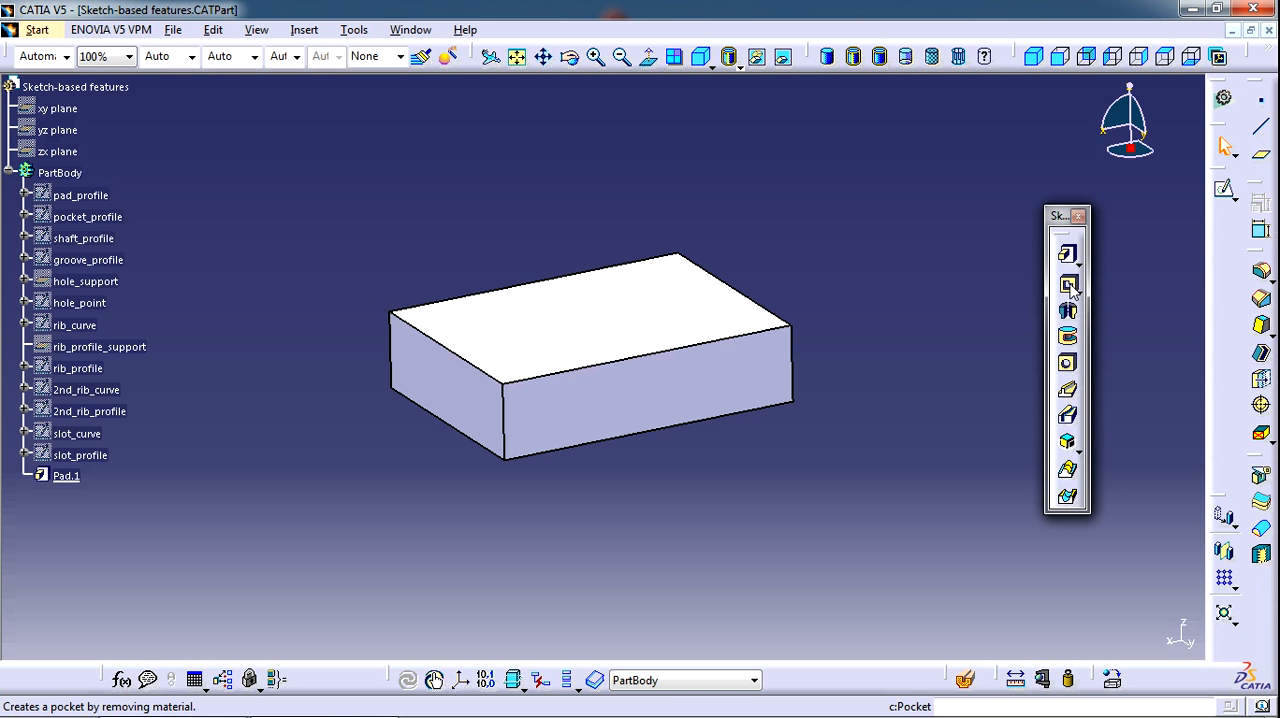
right_click(96, 224)
left_click(148, 277)
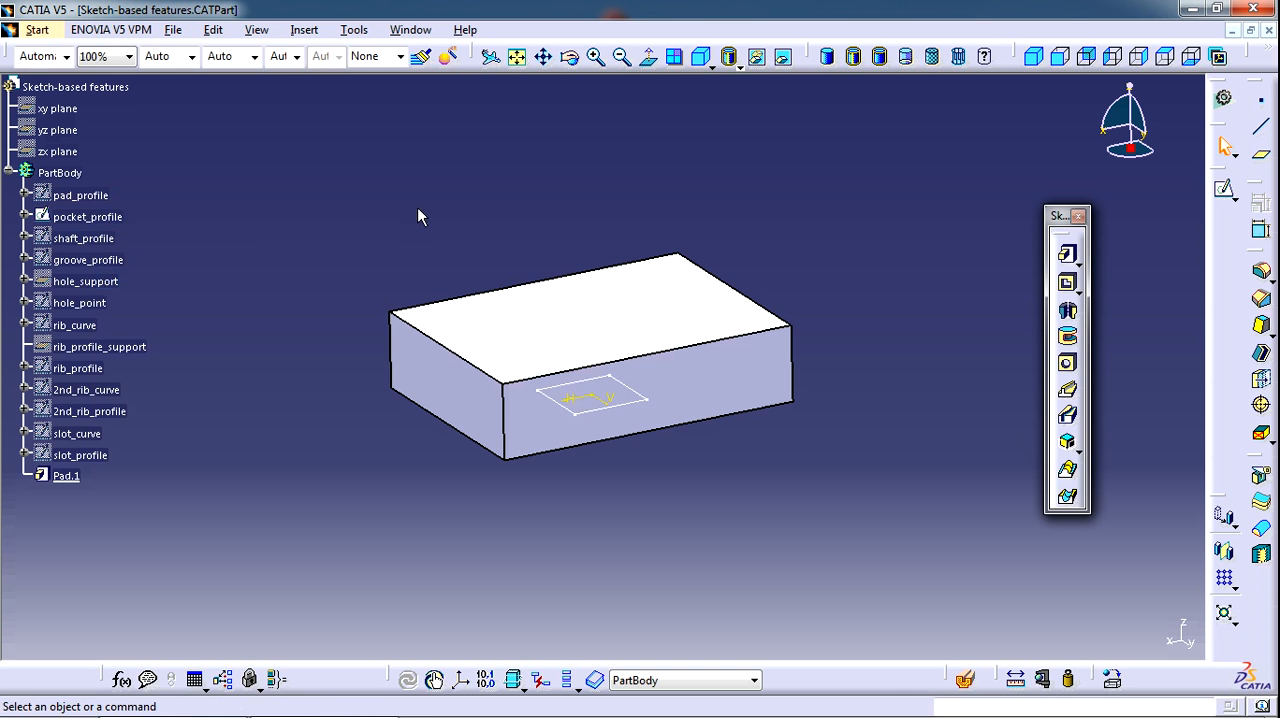
mouse_move(595, 400)
middle_mouse_down()
mouse_move(571, 474)
mouse_move(560, 263)
mouse_move(583, 213)
middle_mouse_up()
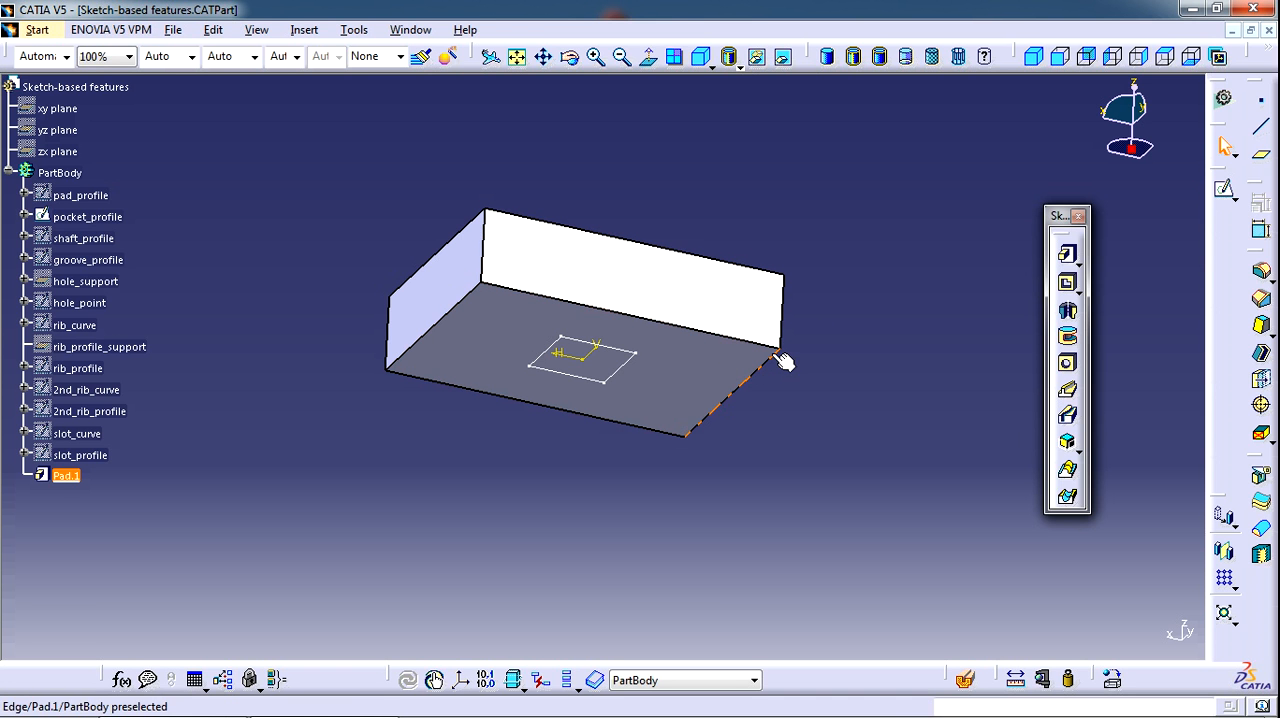
left_click(1068, 285)
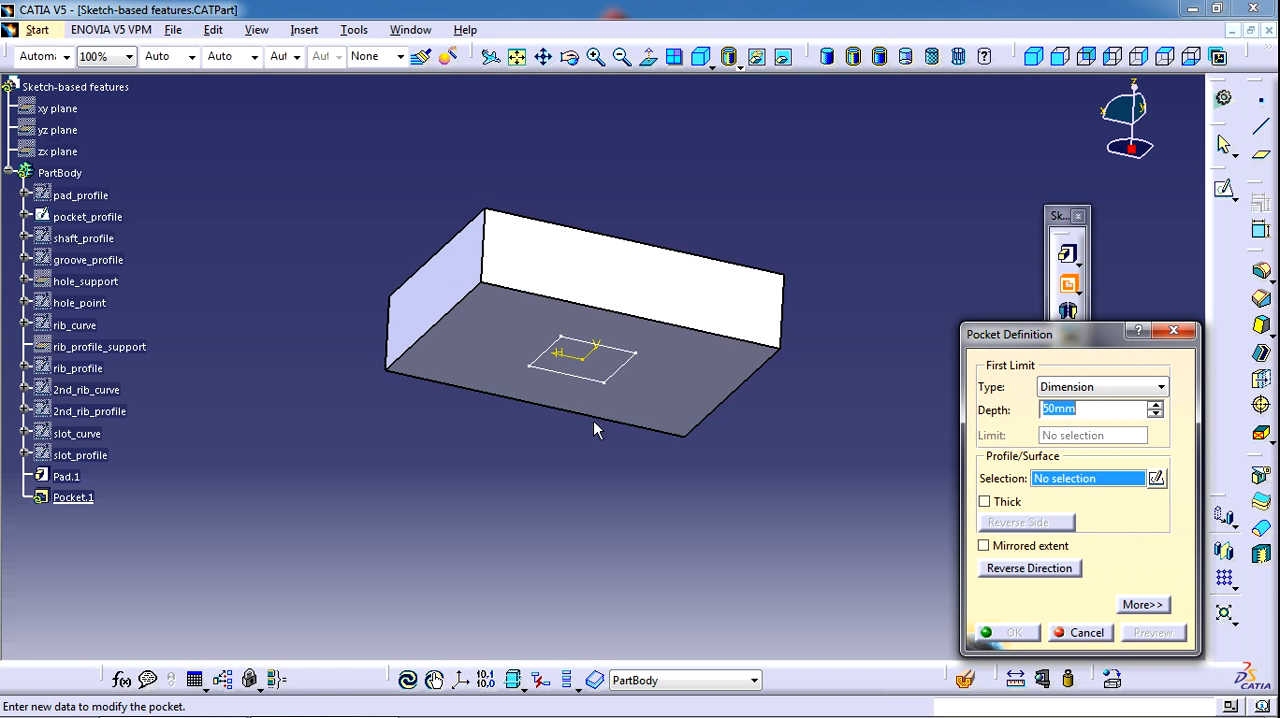
left_click(606, 378)
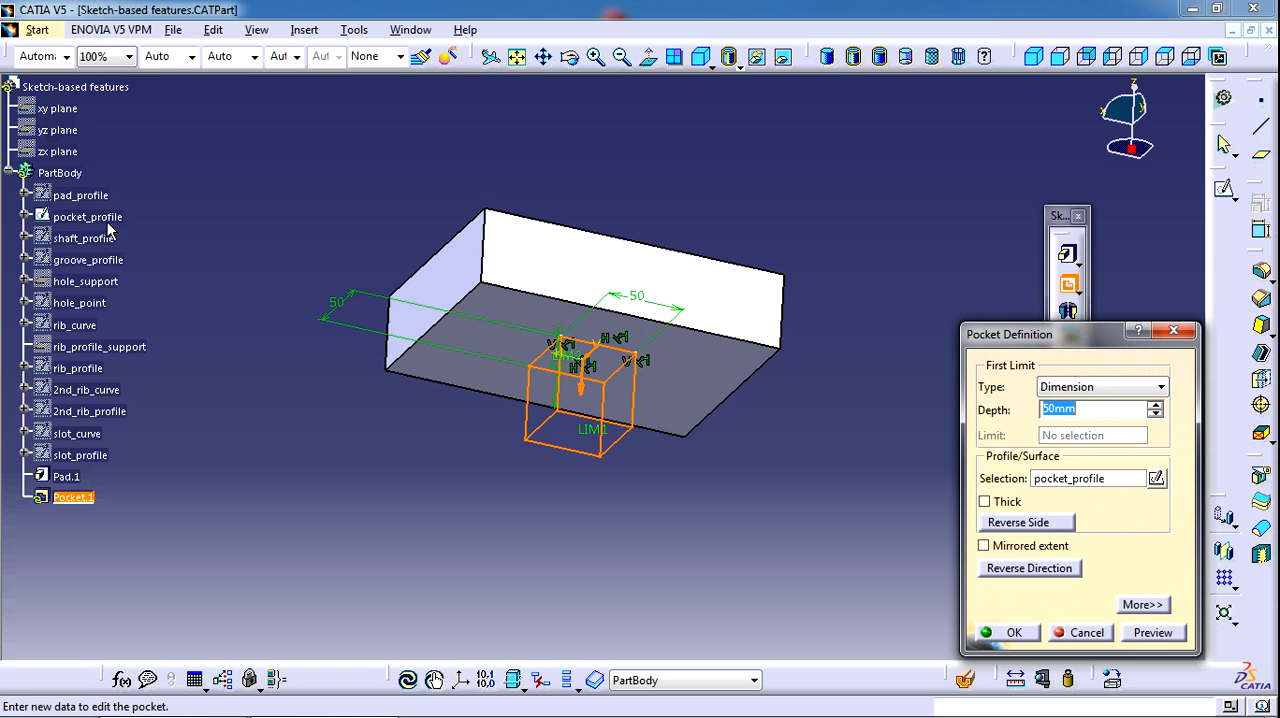
Reverse the pocket's direction so it cuts into the block, and create it with a depth of 30 mm
mouse_move(572, 435)
middle_mouse_down()
mouse_move(512, 498)
mouse_move(594, 416)
mouse_move(574, 412)
middle_mouse_up()
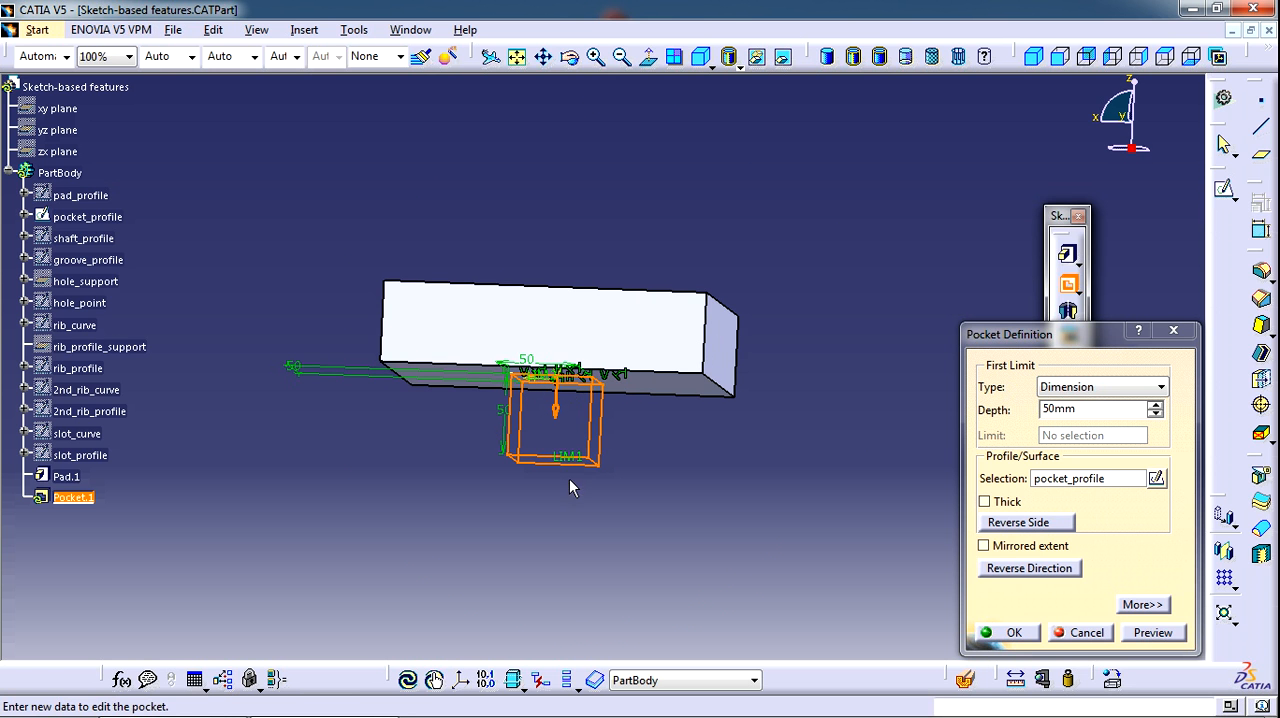
middle_click_drag(575, 468, 636, 471)
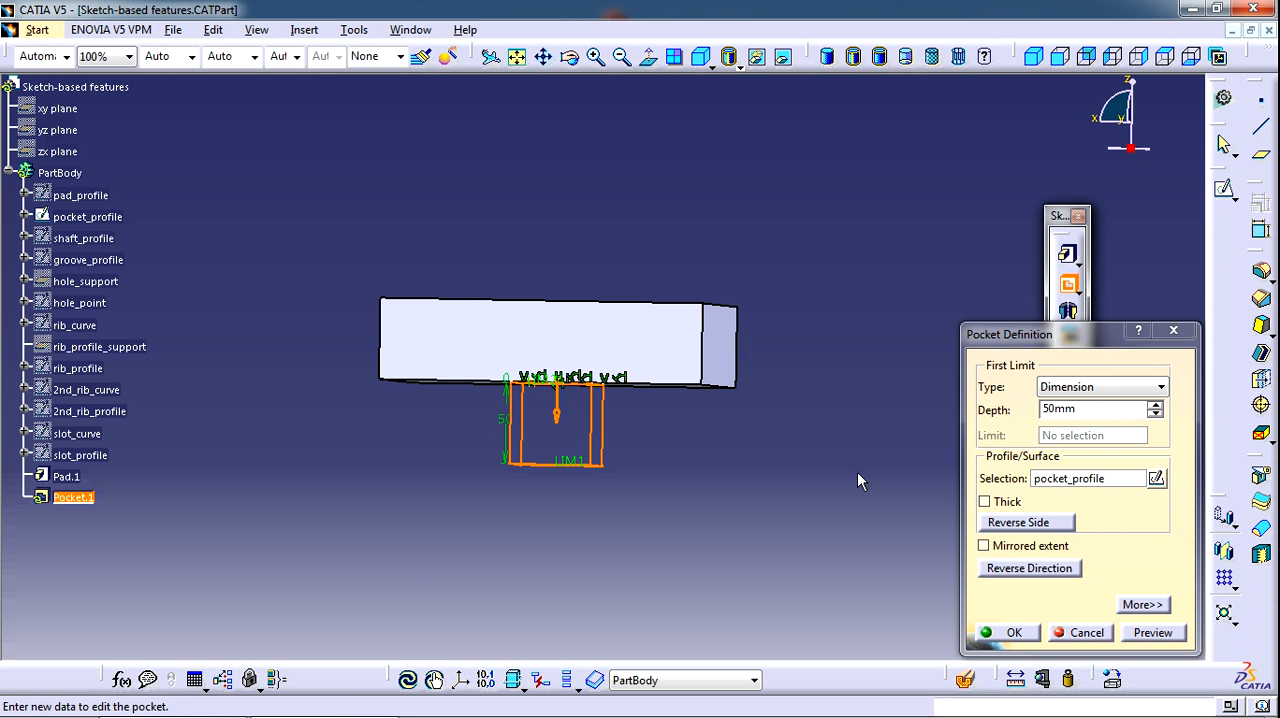
left_click(558, 418)
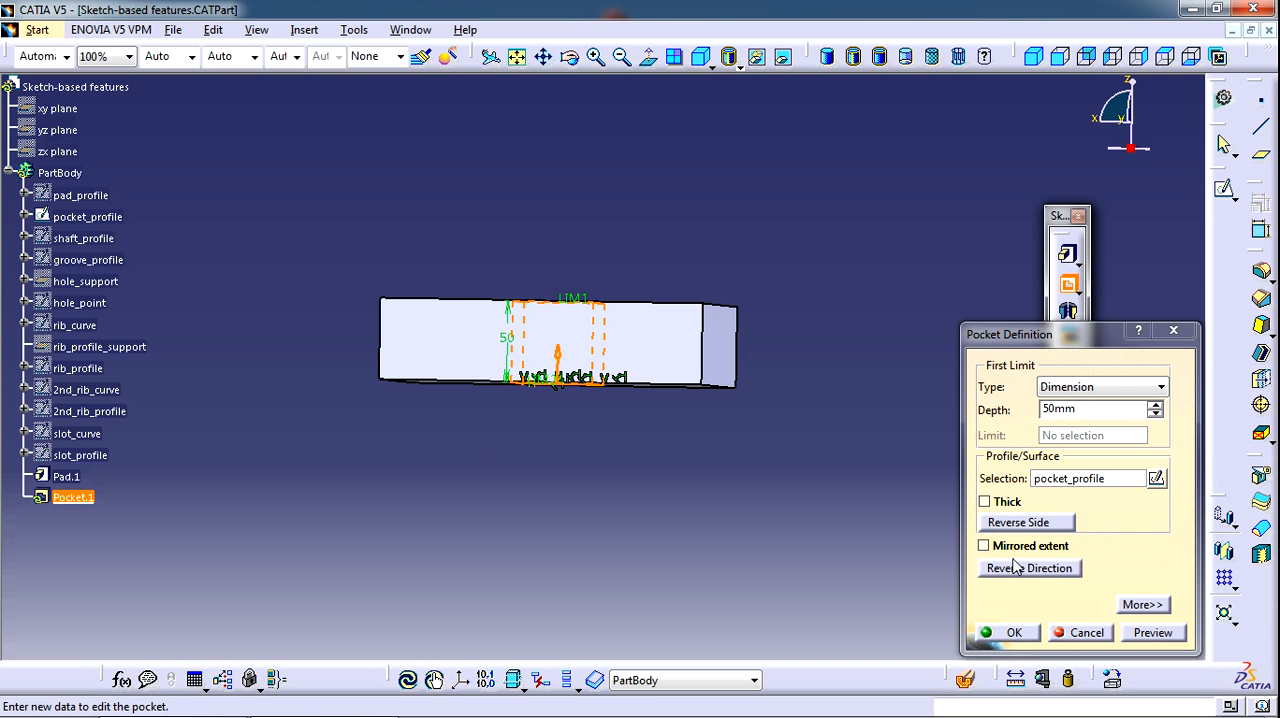
middle_click_drag(545, 485, 600, 540)
left_click_drag(1009, 409, 884, 409)
type("30")
key("Return")
middle_click_drag(540, 537, 536, 441)
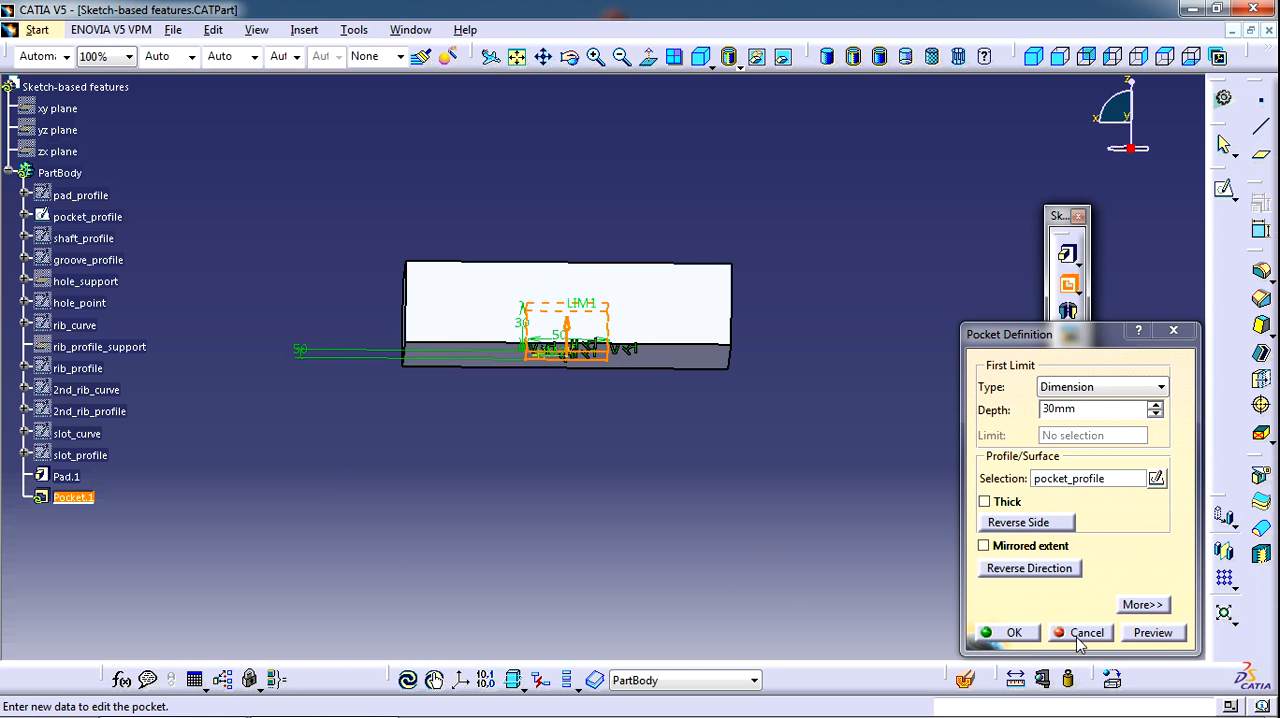
left_click(1017, 634)
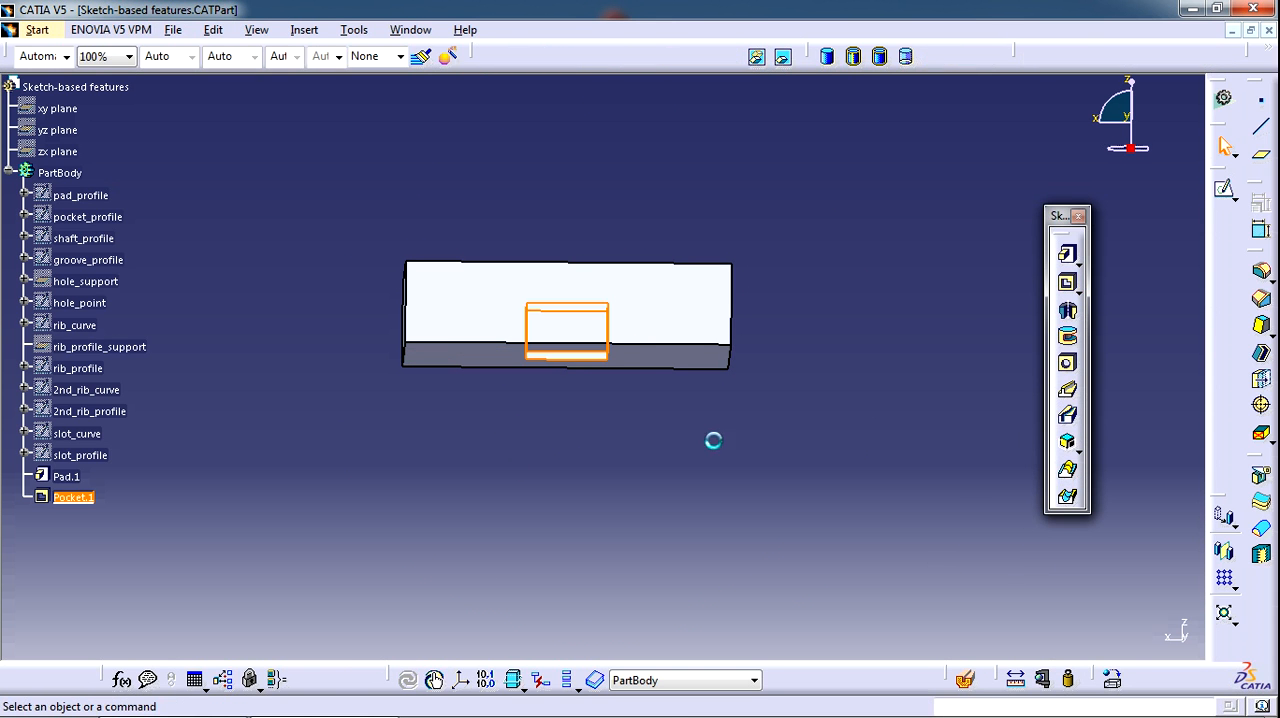
middle_click_drag(606, 496, 586, 383)
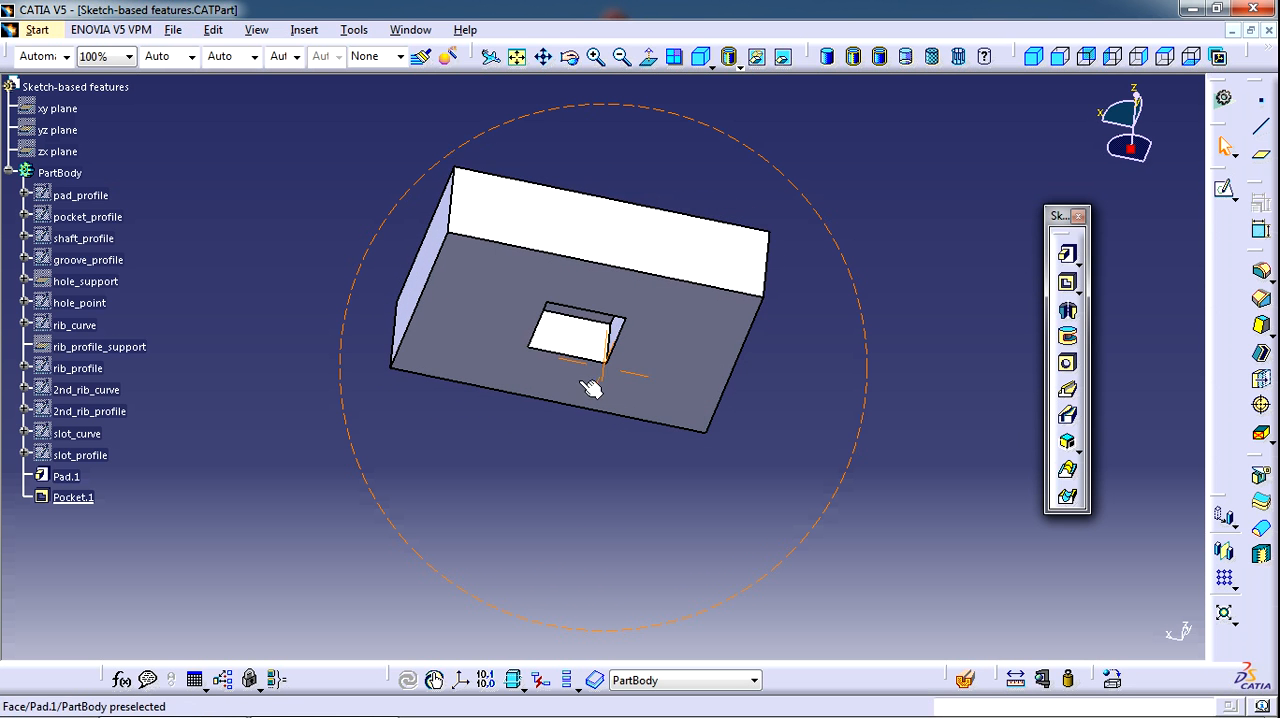
Edit the existing pocket so its first limit type is Up to last, and confirm
double_click(60, 497)
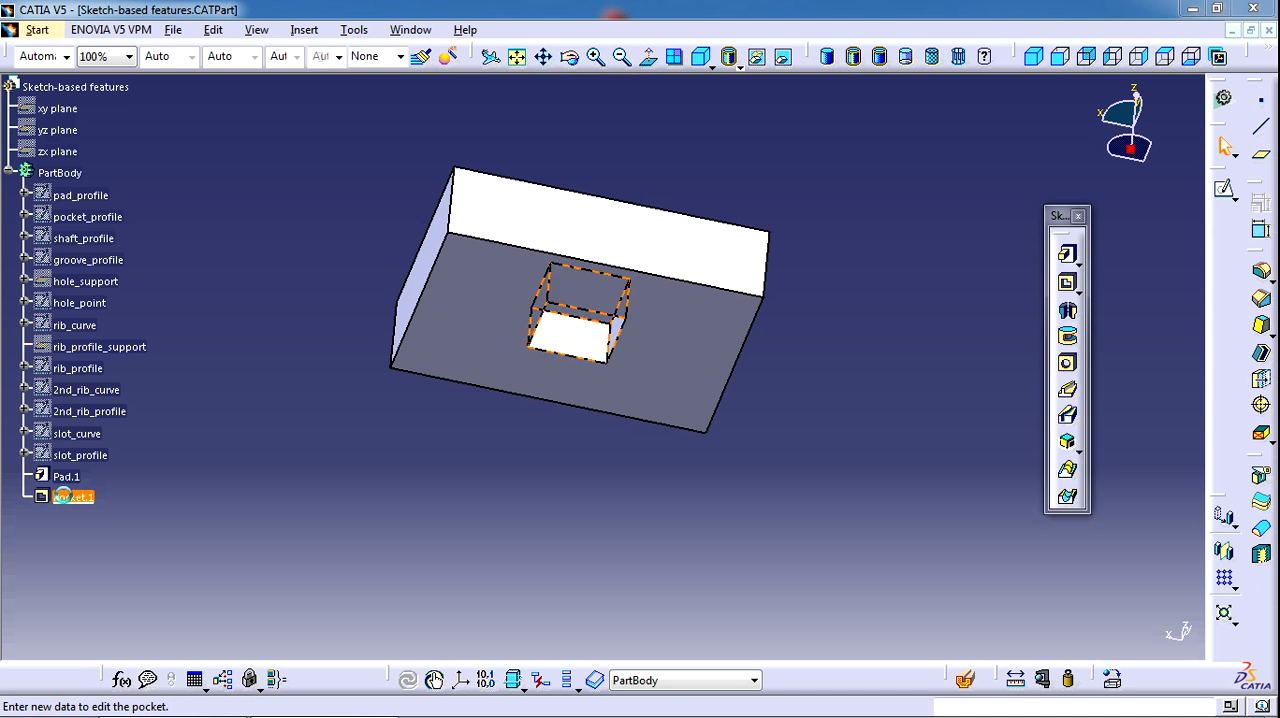
left_click(1118, 386)
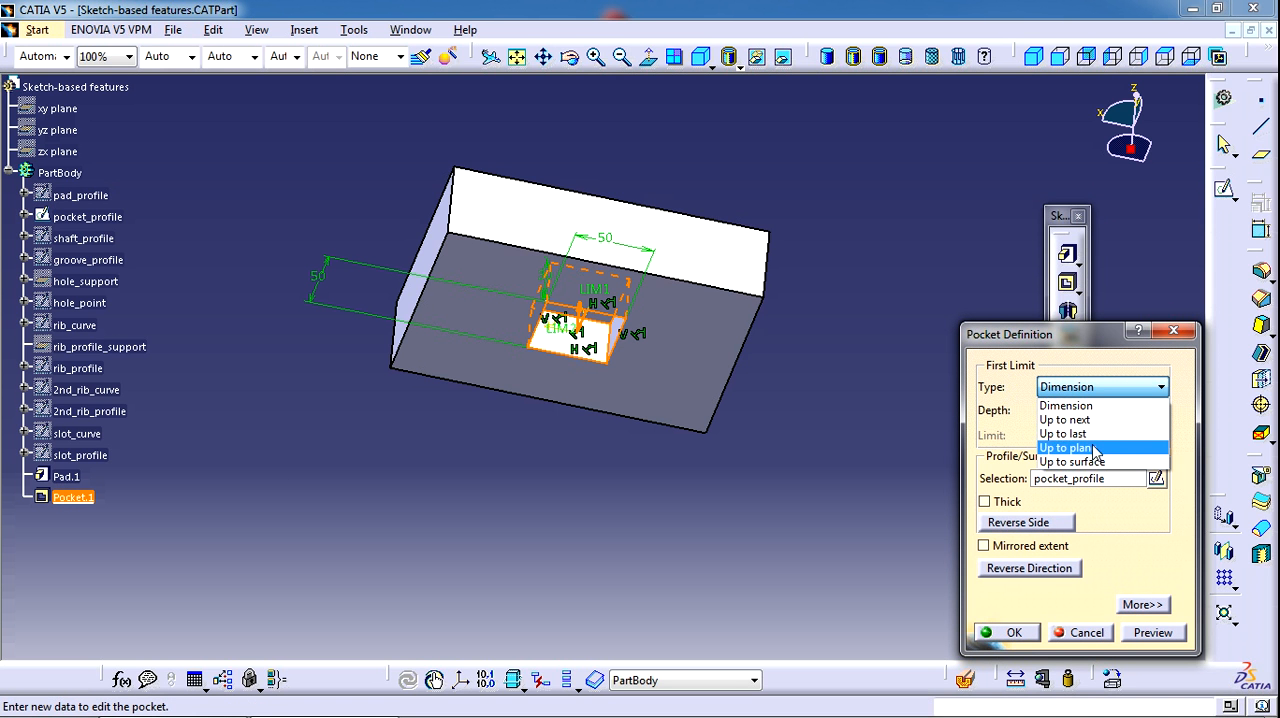
left_click(1068, 433)
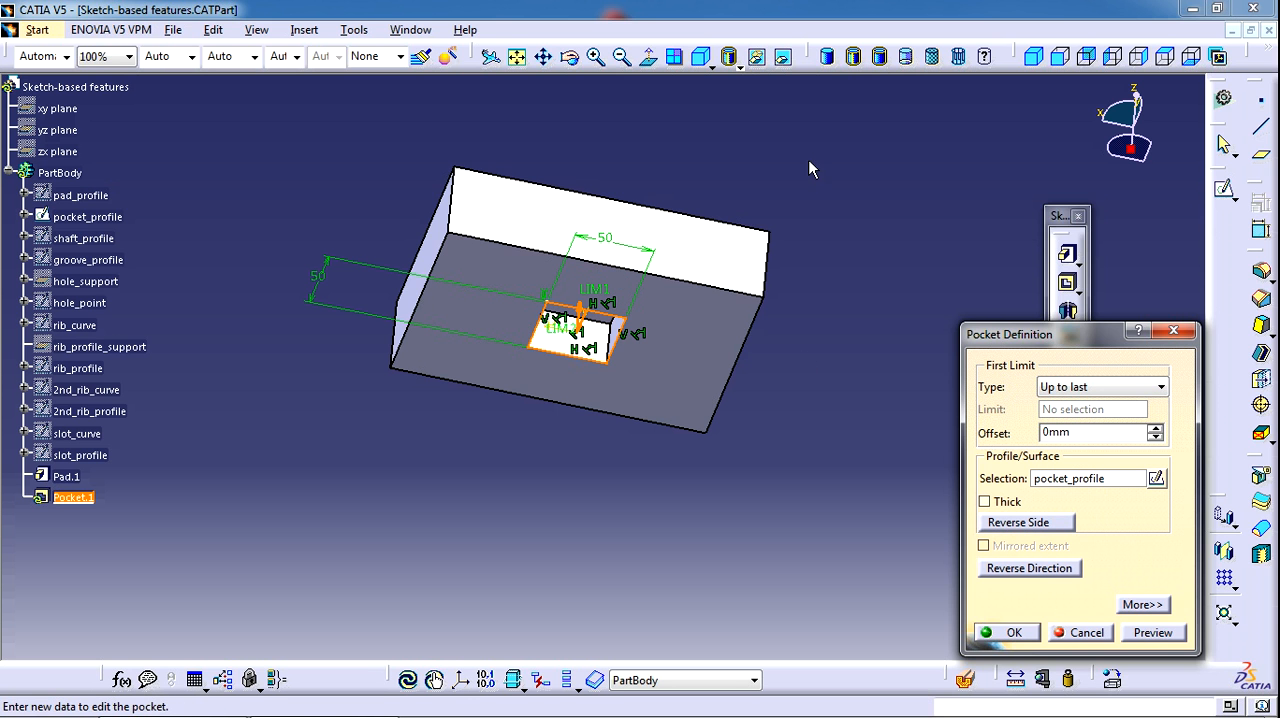
middle_click_drag(769, 171, 1103, 612)
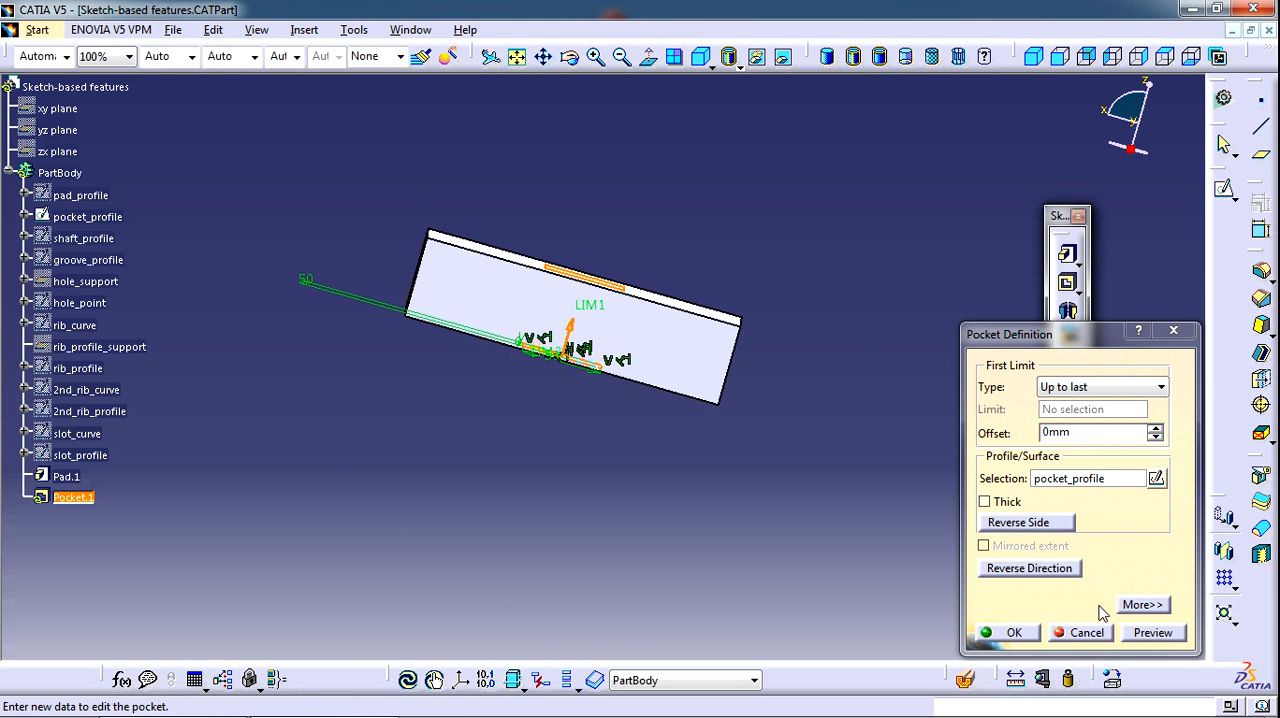
left_click(1007, 633)
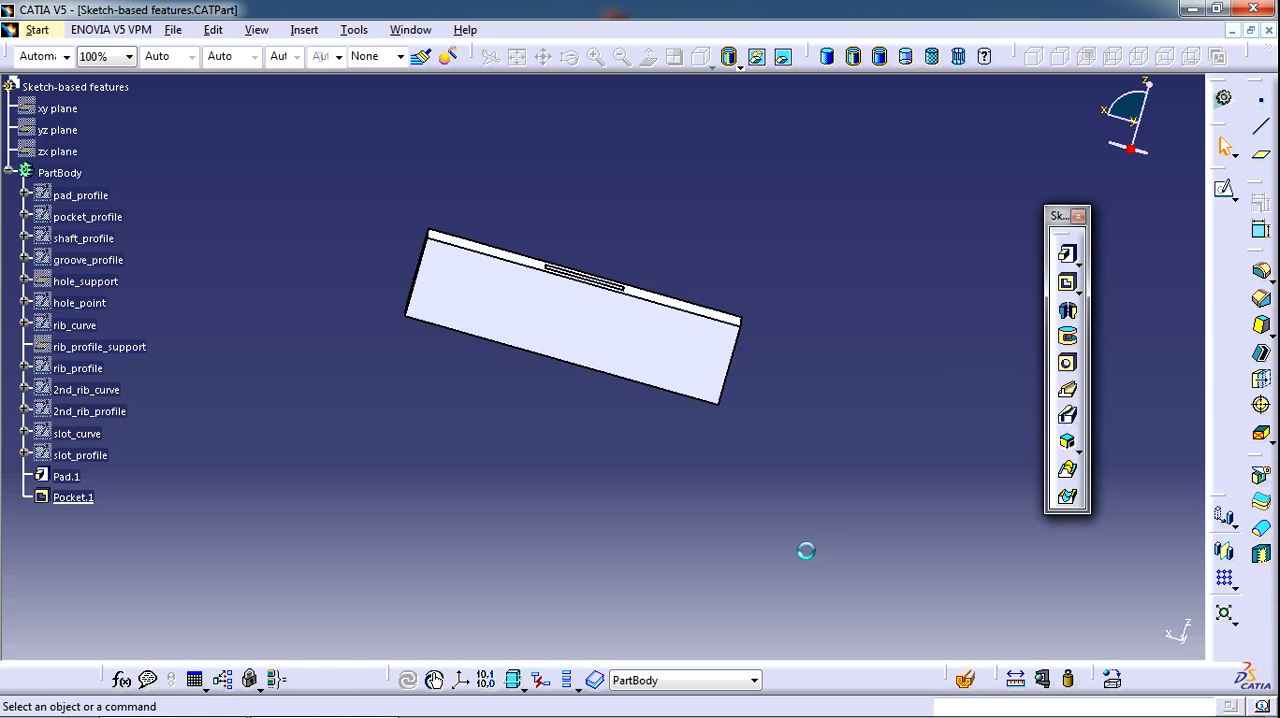
mouse_move(552, 381)
middle_mouse_down()
mouse_move(521, 537)
mouse_move(560, 400)
mouse_move(557, 357)
middle_mouse_up()
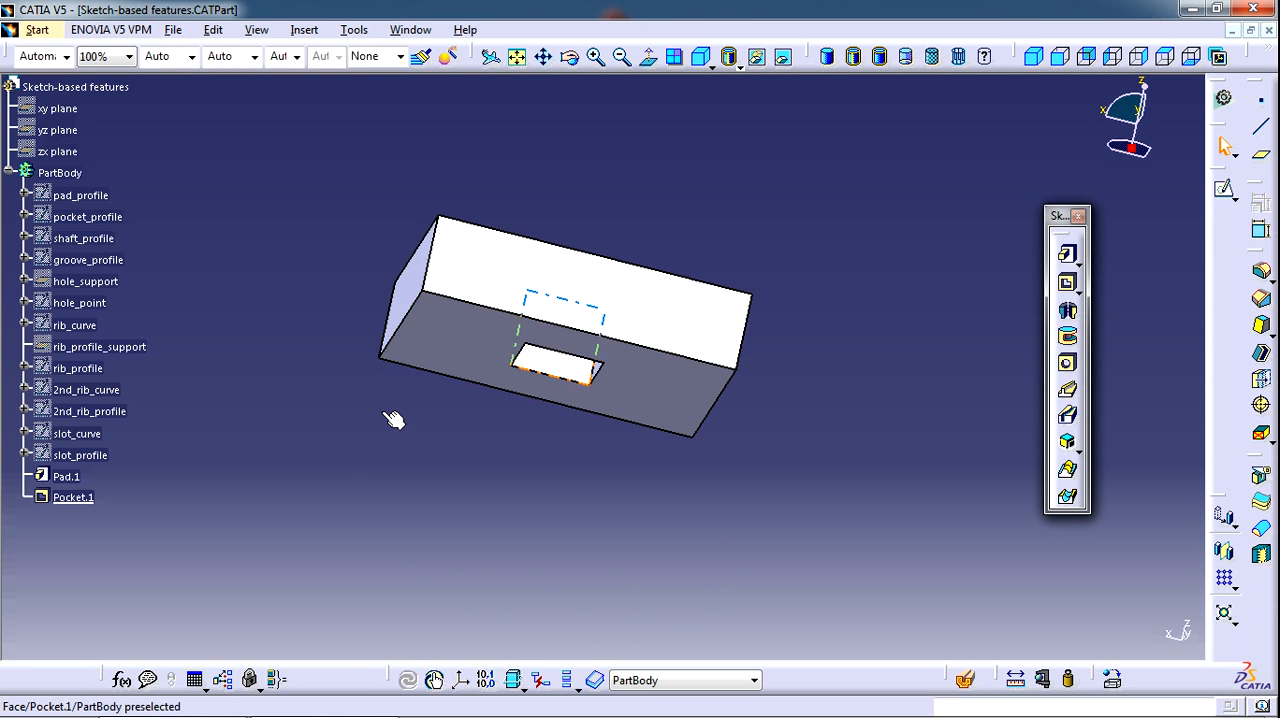
Enable the Thick option on the pocket with Thickness1 of 2 mm and Thickness2 of 3 mm, and confirm
double_click(74, 499)
left_click(1014, 500)
left_click(812, 206)
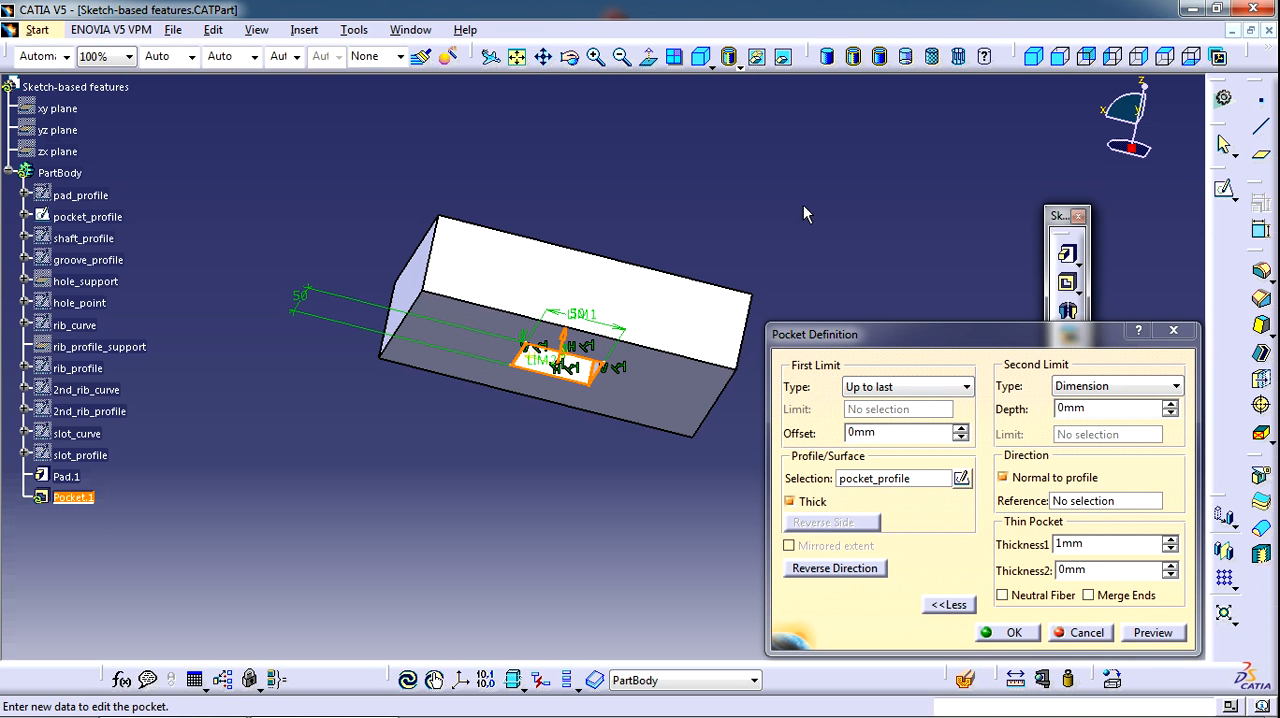
middle_click_drag(803, 204, 706, 352)
left_click_drag(1100, 545, 1027, 541)
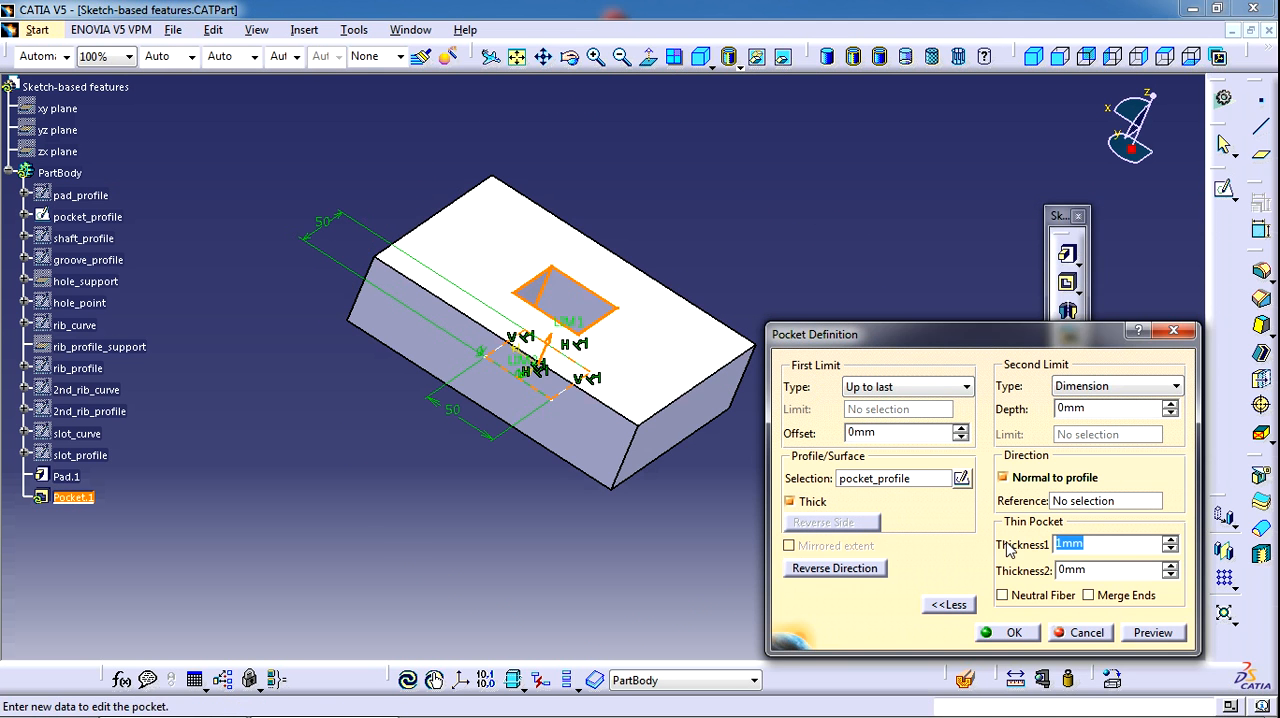
type("2")
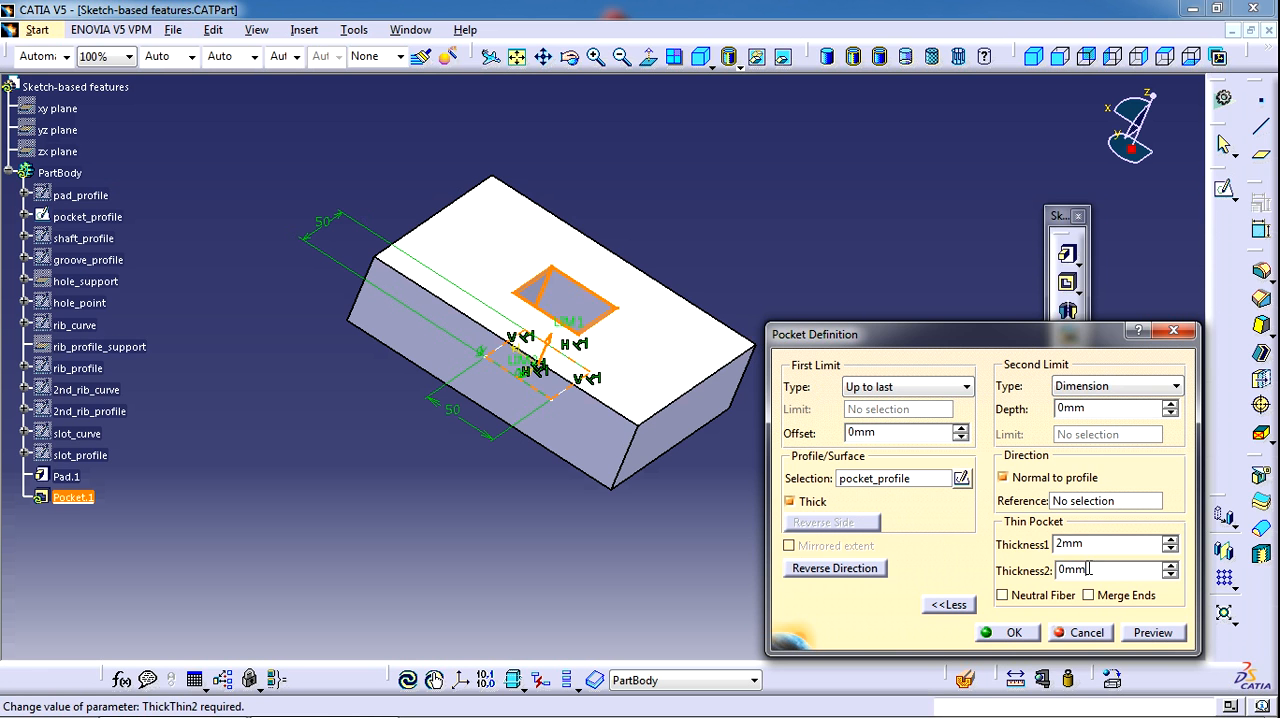
left_click_drag(1111, 571, 1027, 565)
type("3")
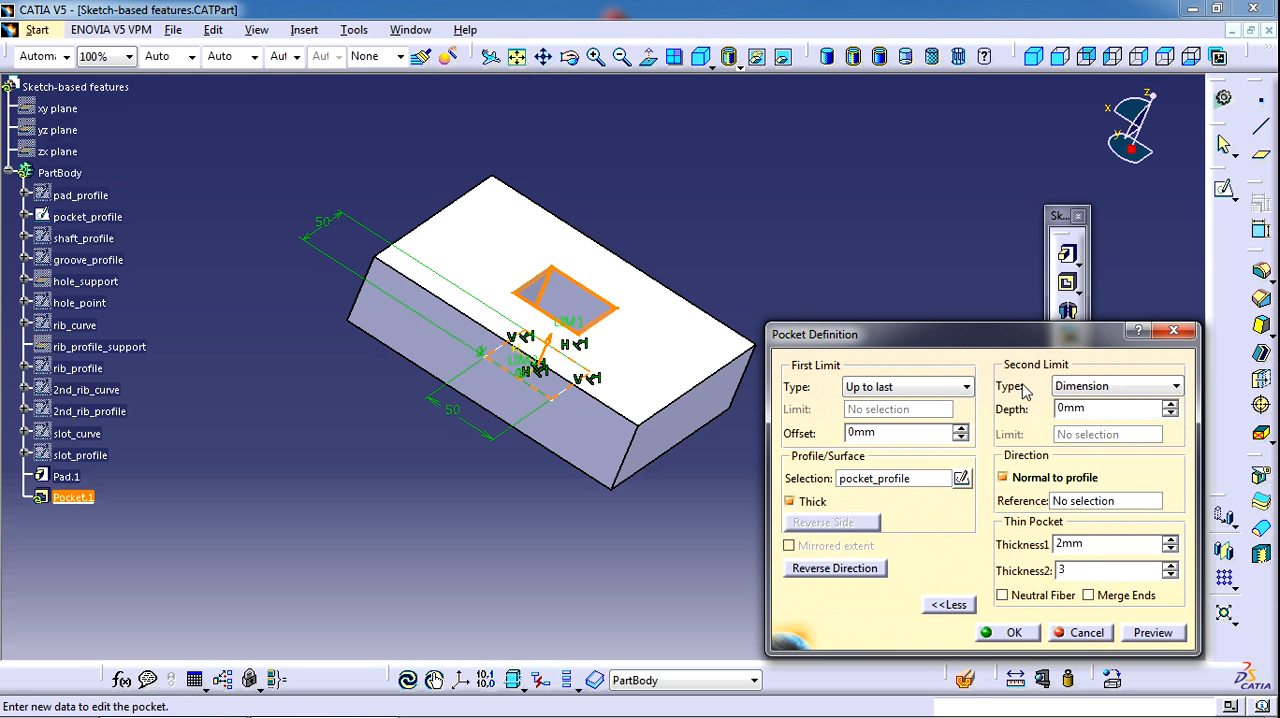
left_click(906, 304)
left_click(1008, 636)
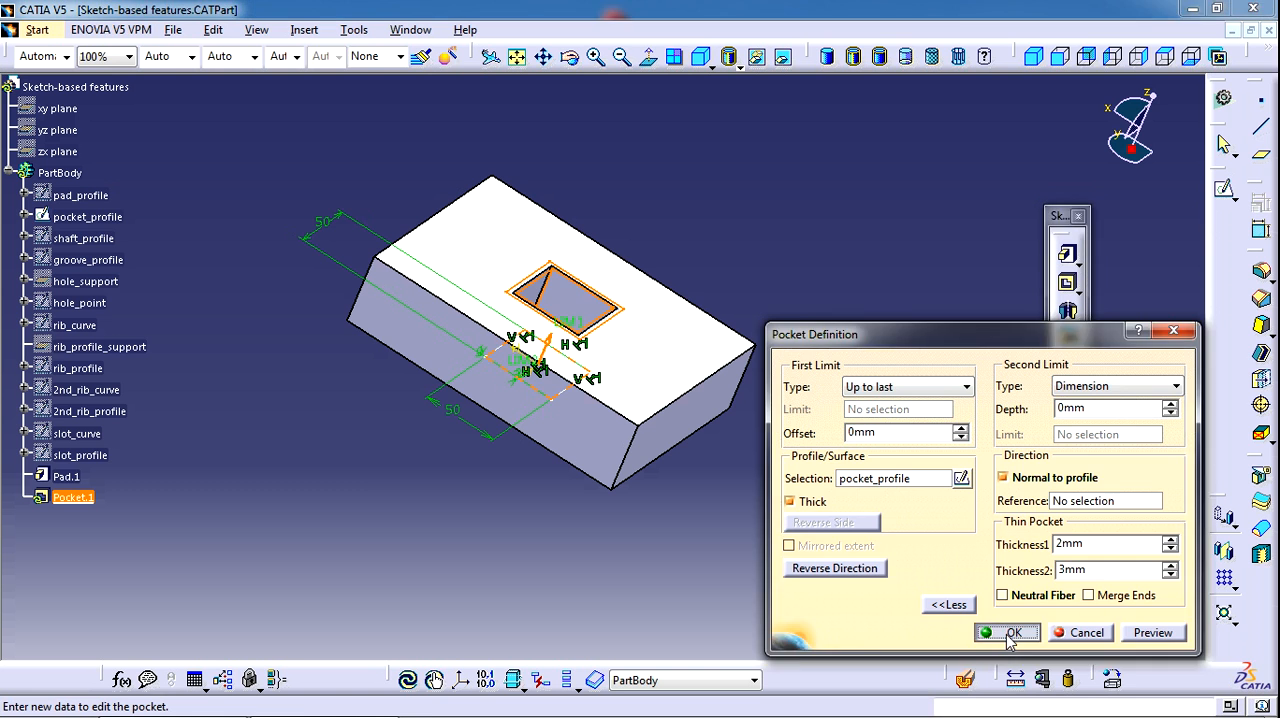
middle_click_drag(717, 514, 577, 527)
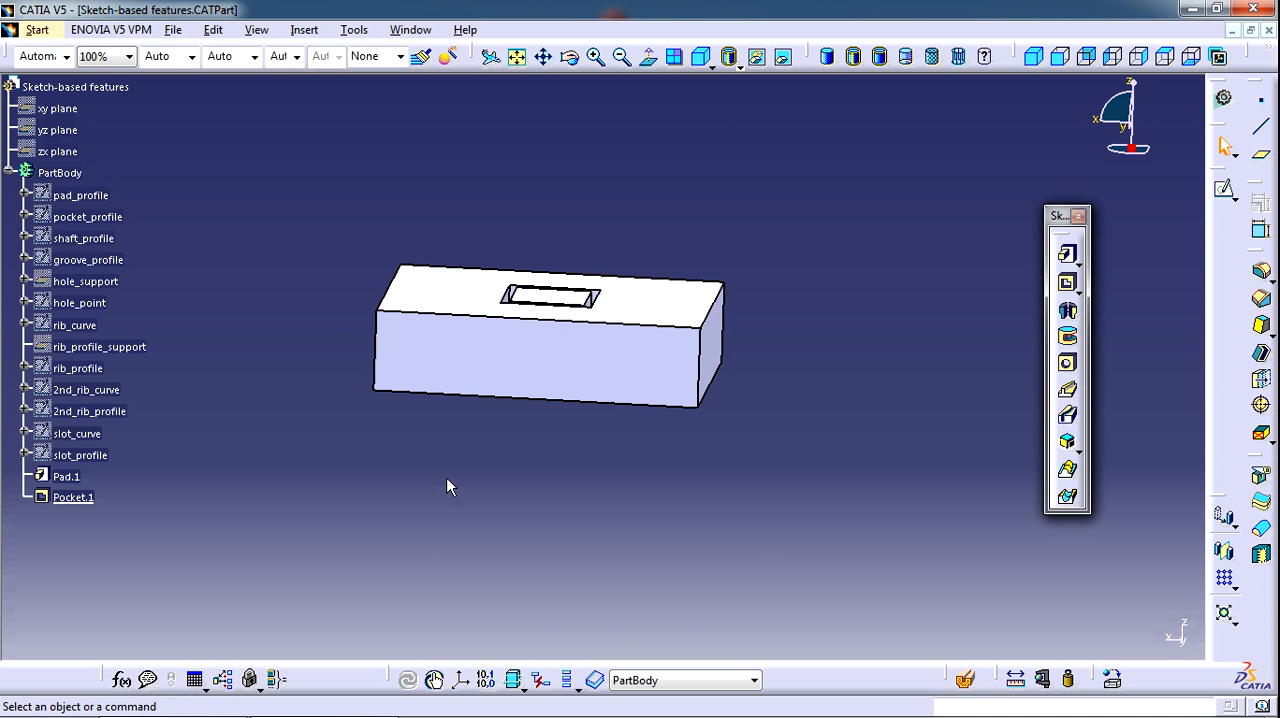
Reopen the pocket's definition, disable its Thick option and confirm
double_click(75, 497)
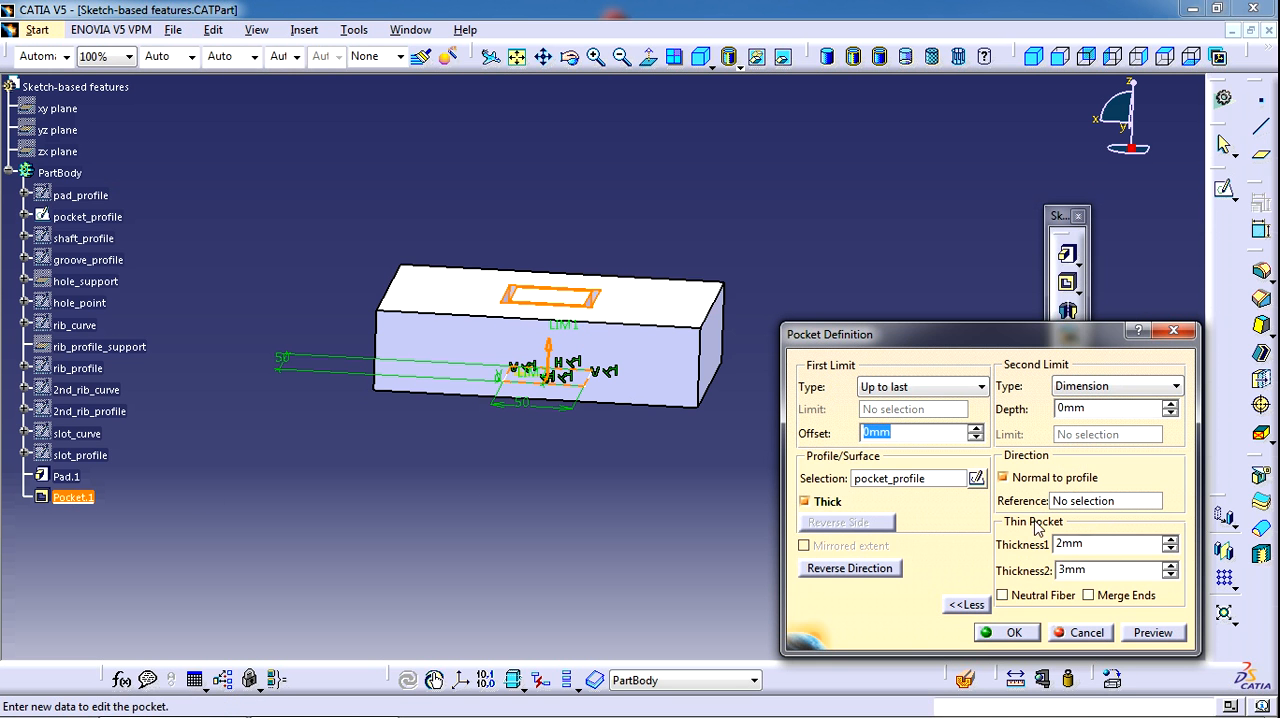
left_click(805, 501)
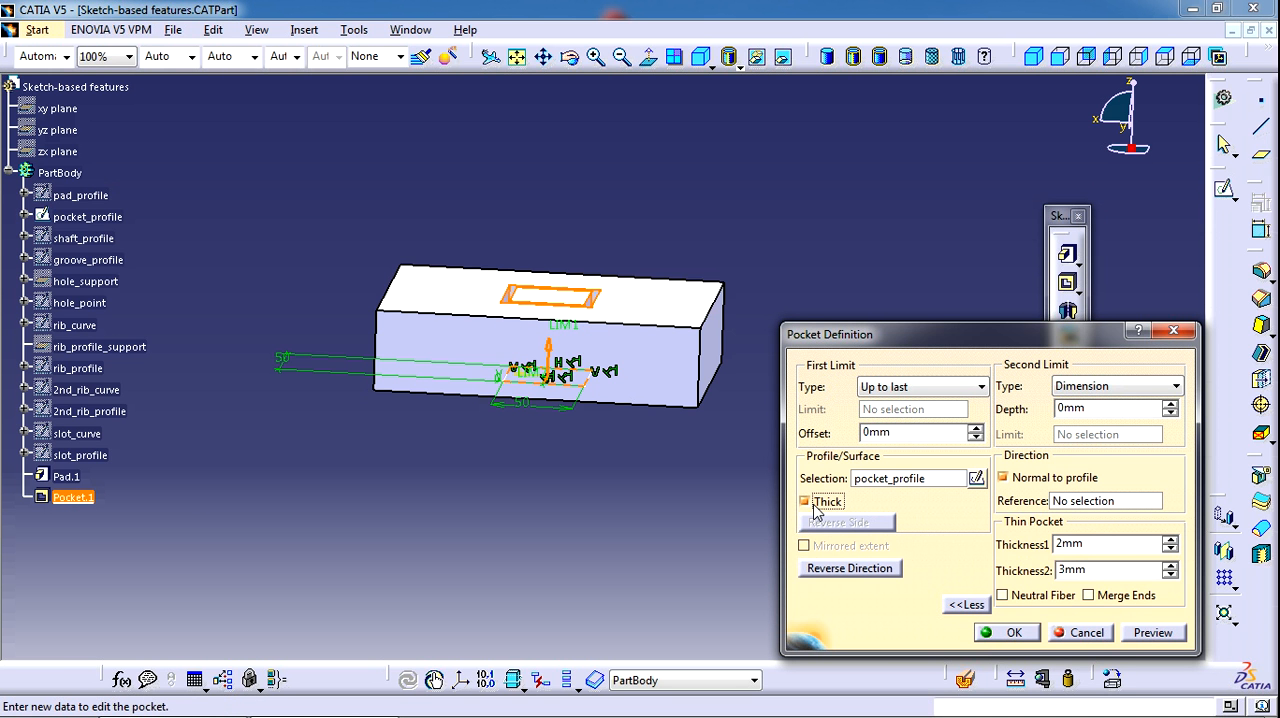
left_click(1008, 633)
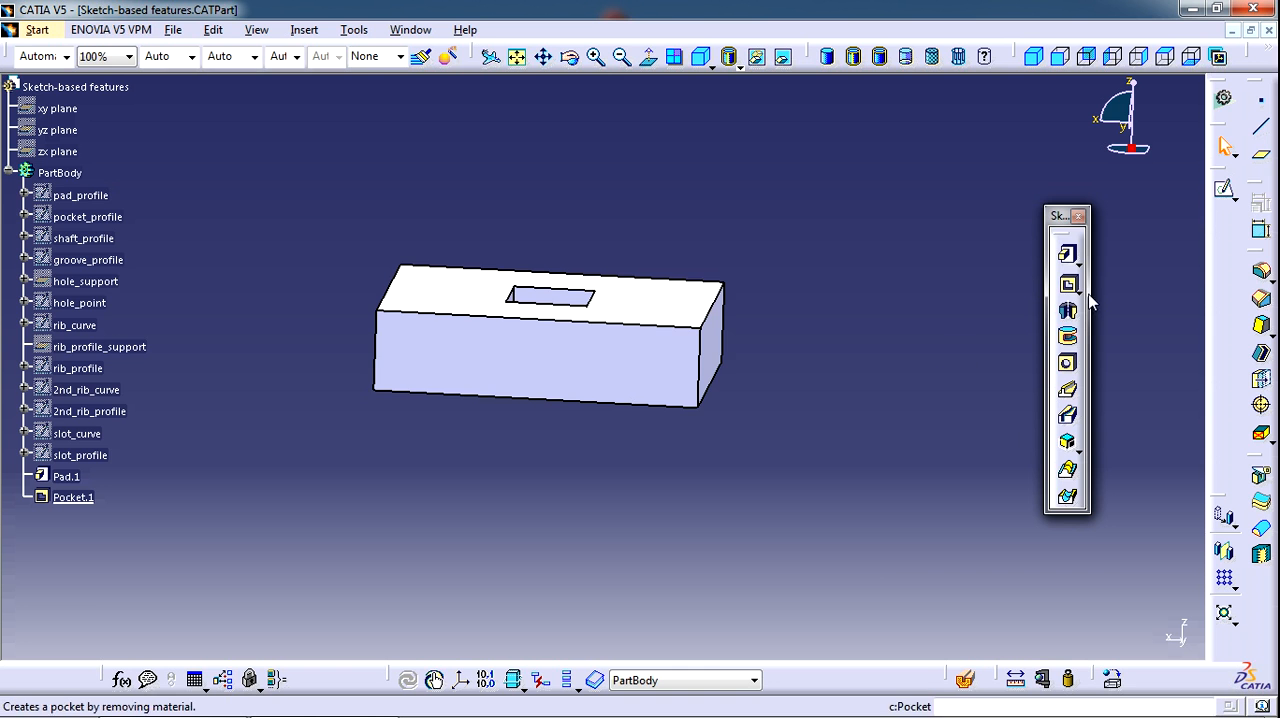
Deactivate the pad and the pocket together to clear the modelling space
left_click(66, 476)
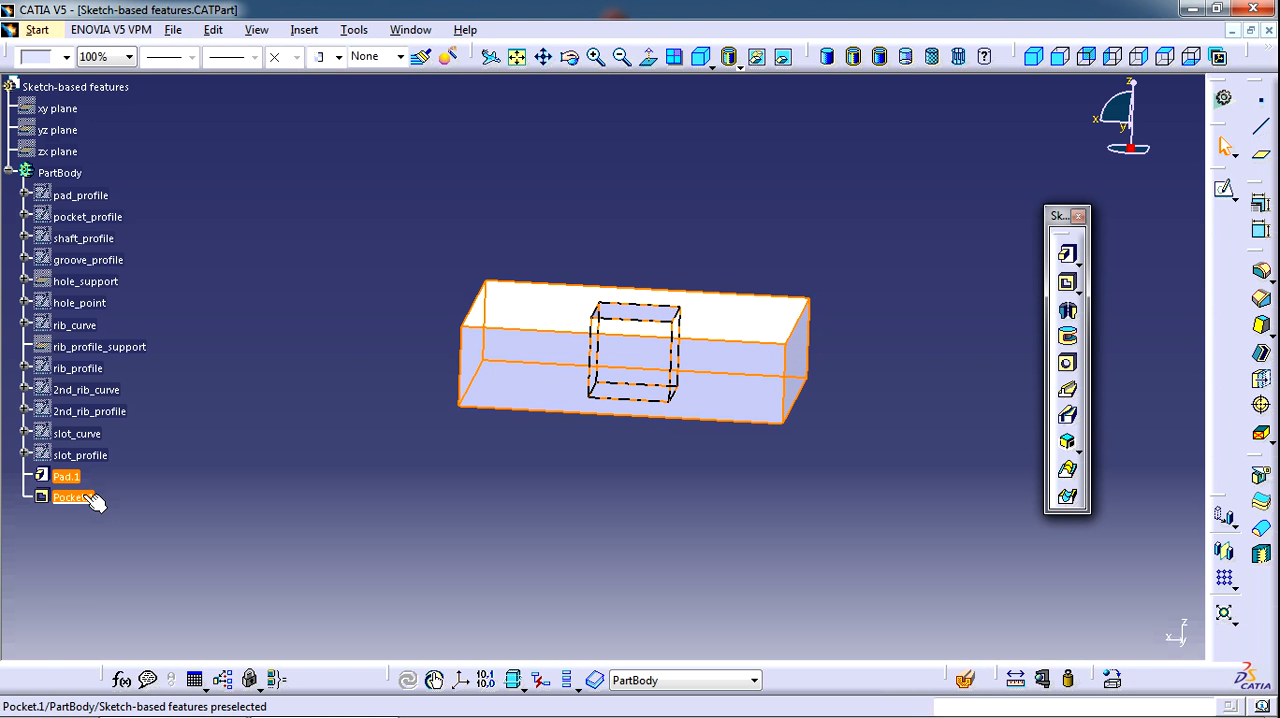
right_click(85, 497)
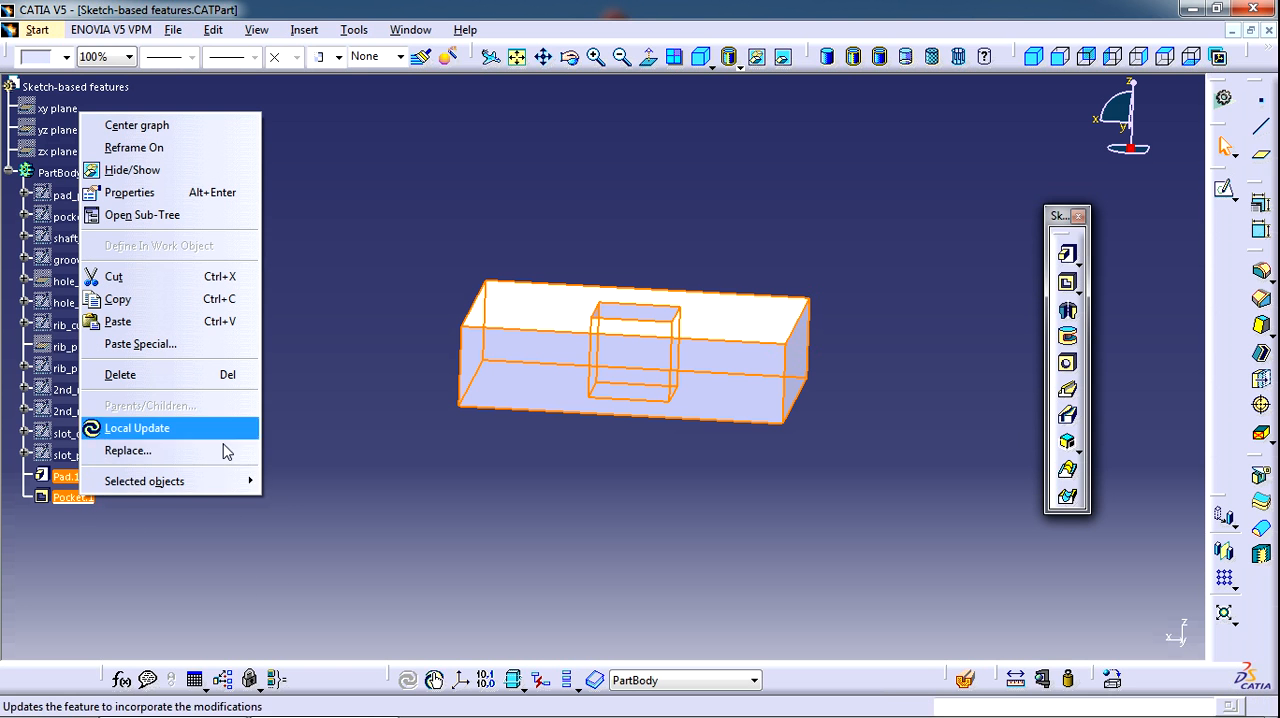
mouse_move(230, 481)
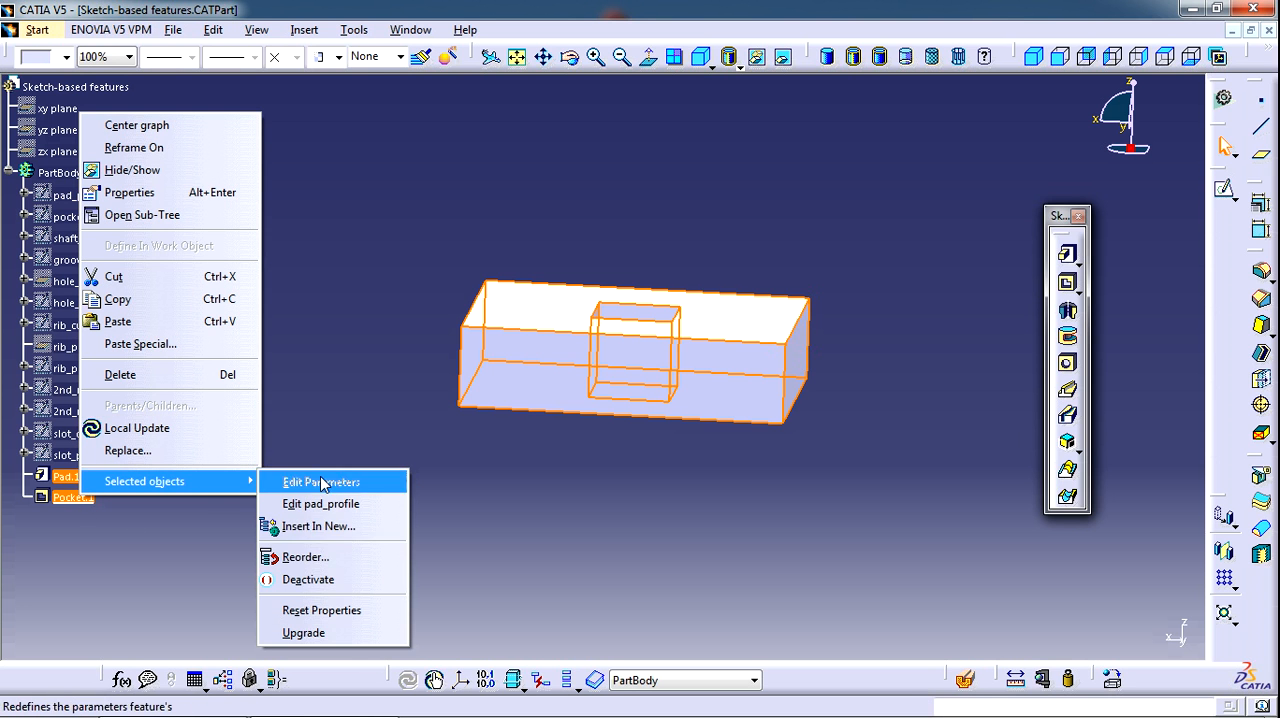
left_click(318, 579)
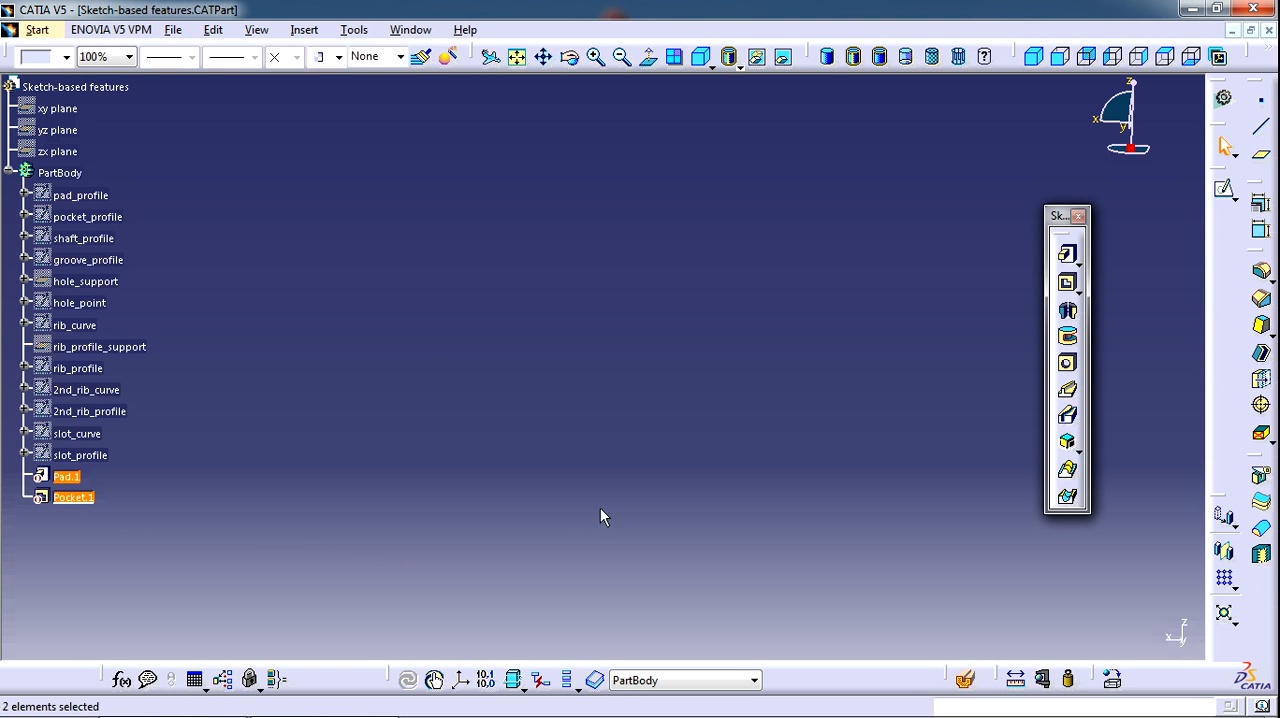
Start a shaft feature and make the hidden shaft_profile sketch visible
left_click(1069, 316)
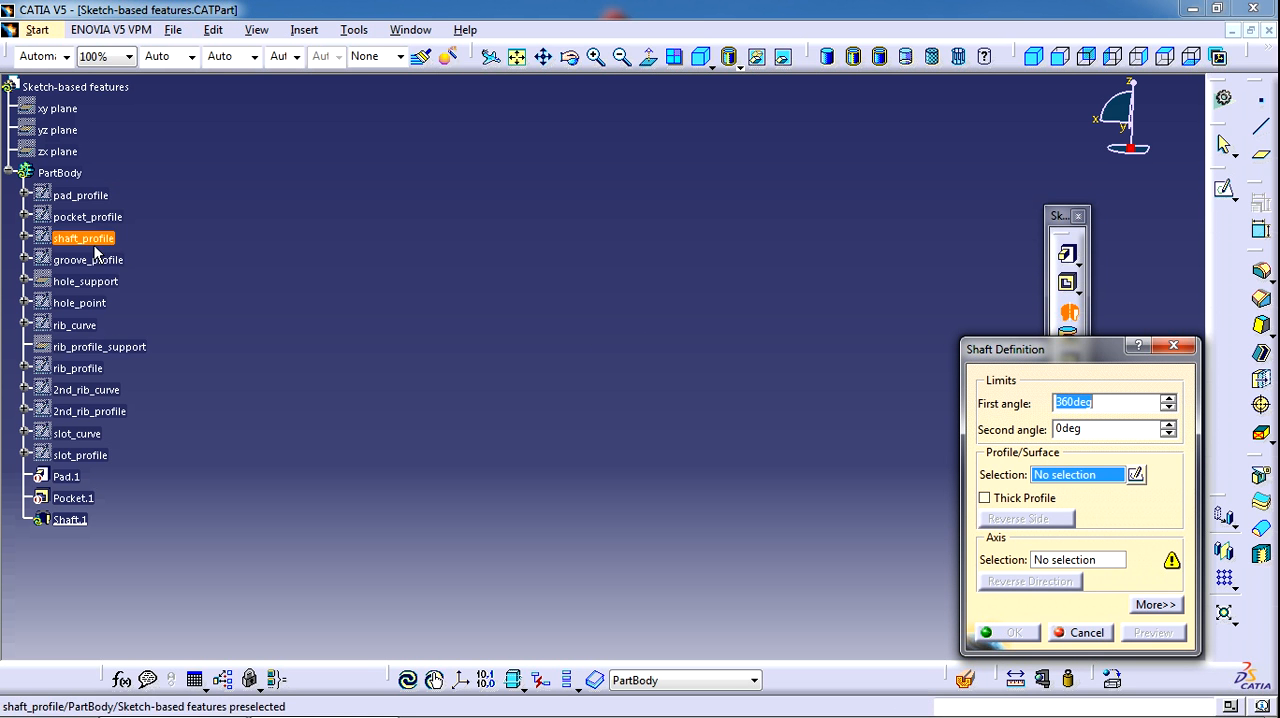
right_click(101, 241)
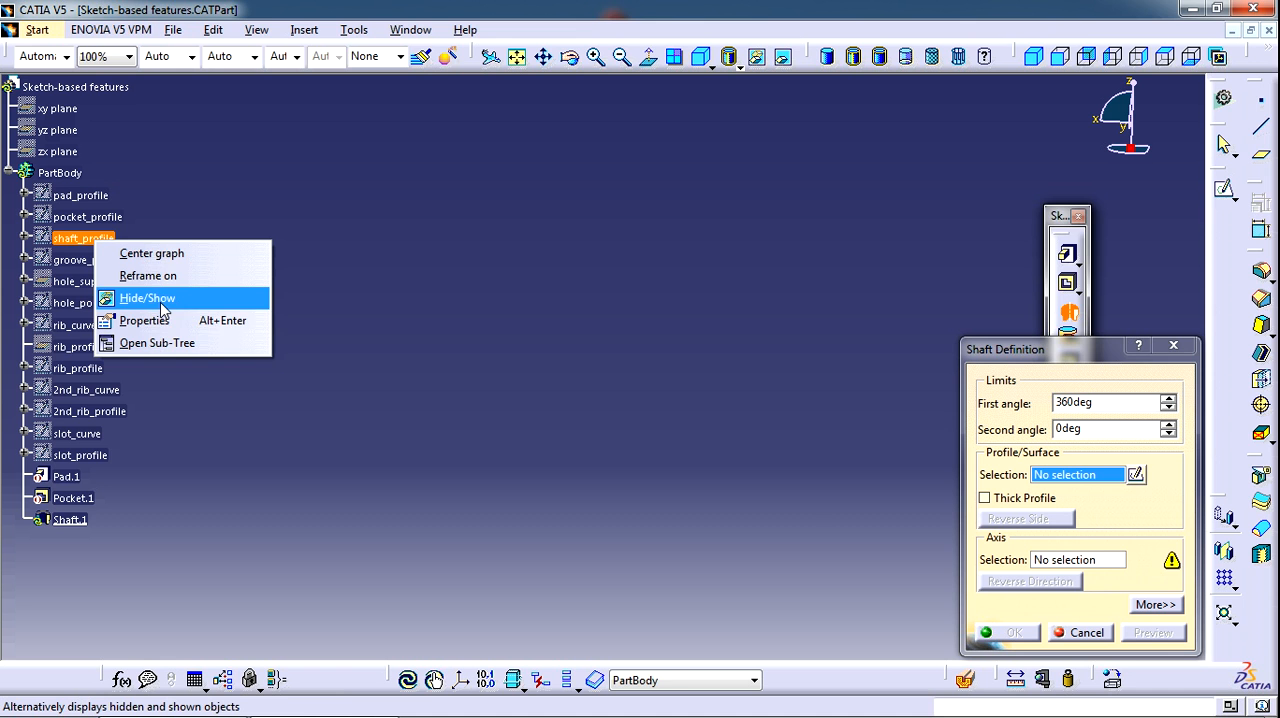
left_click(160, 304)
mouse_move(551, 311)
middle_mouse_down()
mouse_move(391, 357)
mouse_move(385, 257)
mouse_move(566, 363)
middle_mouse_up()
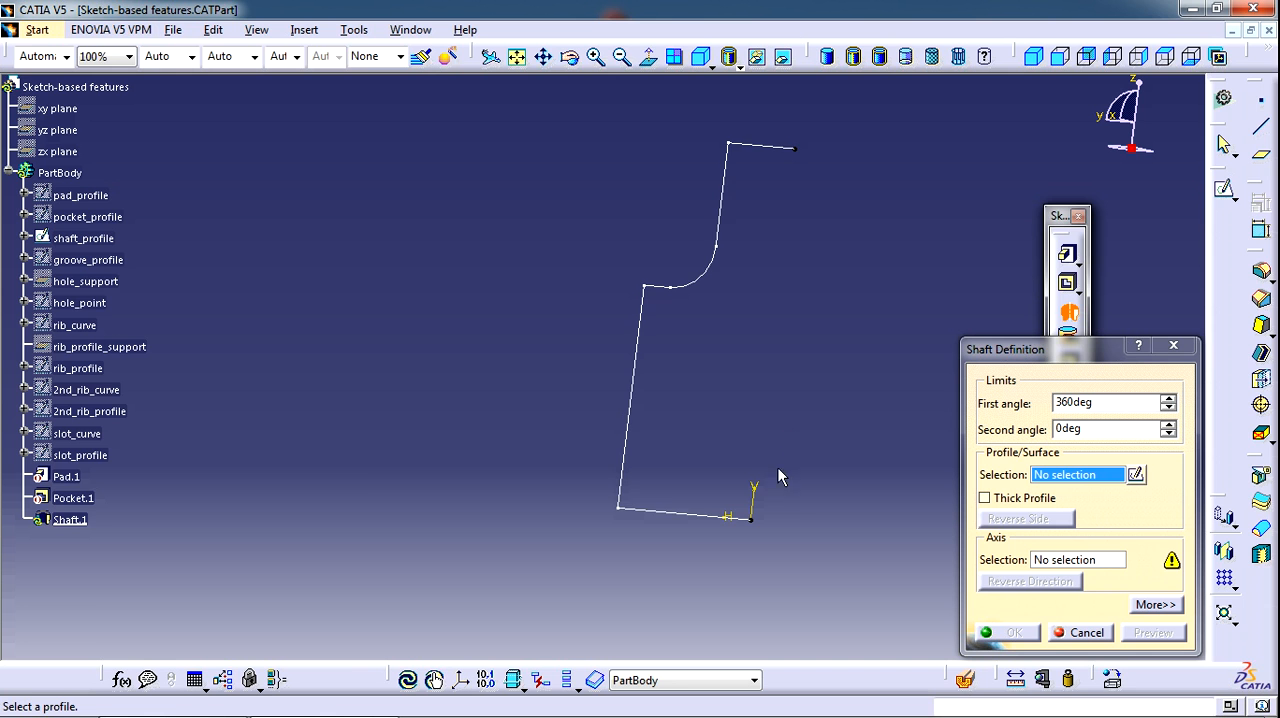
mouse_move(799, 470)
middle_mouse_down()
mouse_move(748, 354)
mouse_move(655, 320)
middle_mouse_up()
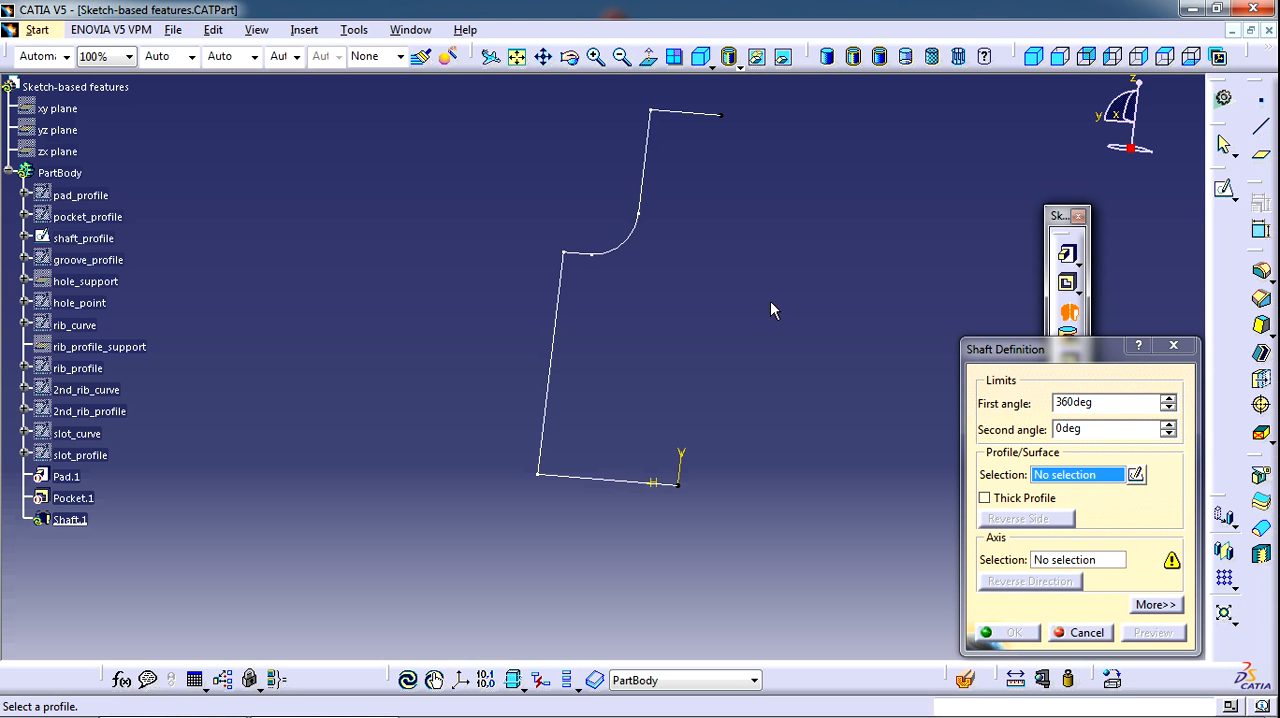
mouse_move(771, 302)
middle_mouse_down()
mouse_move(726, 349)
mouse_move(727, 369)
middle_mouse_up()
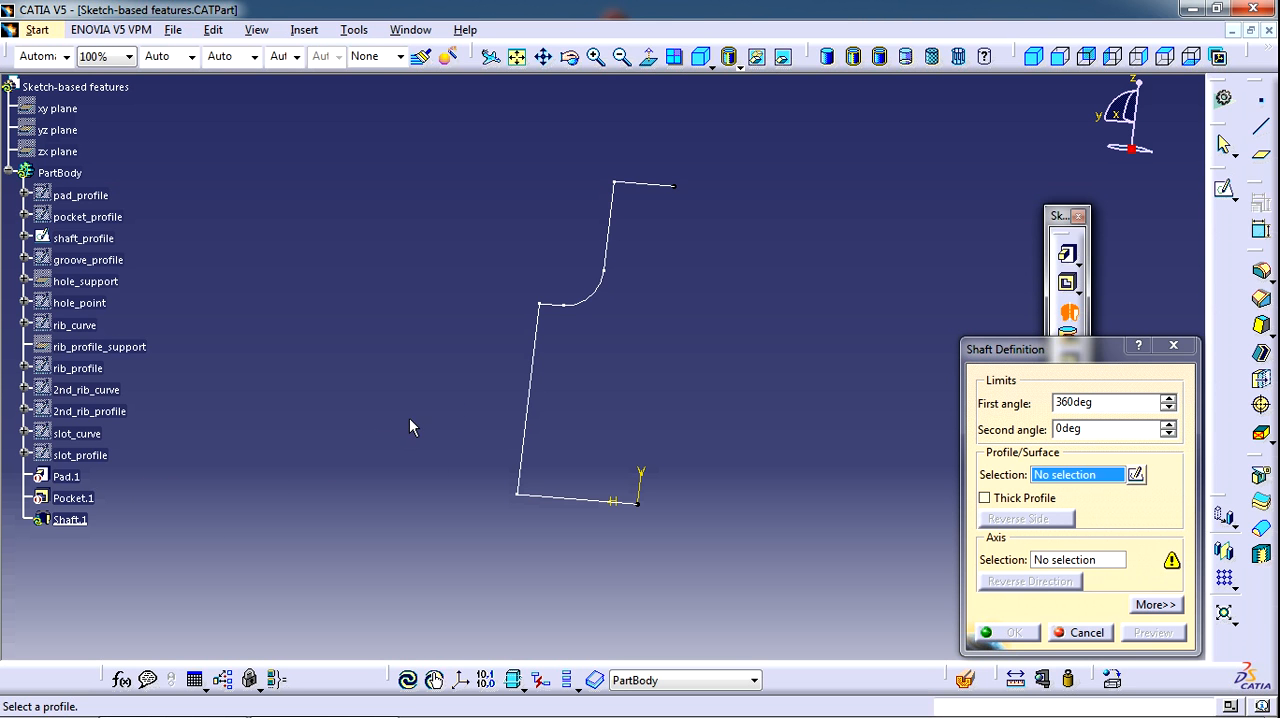
middle_click_drag(400, 430, 415, 478)
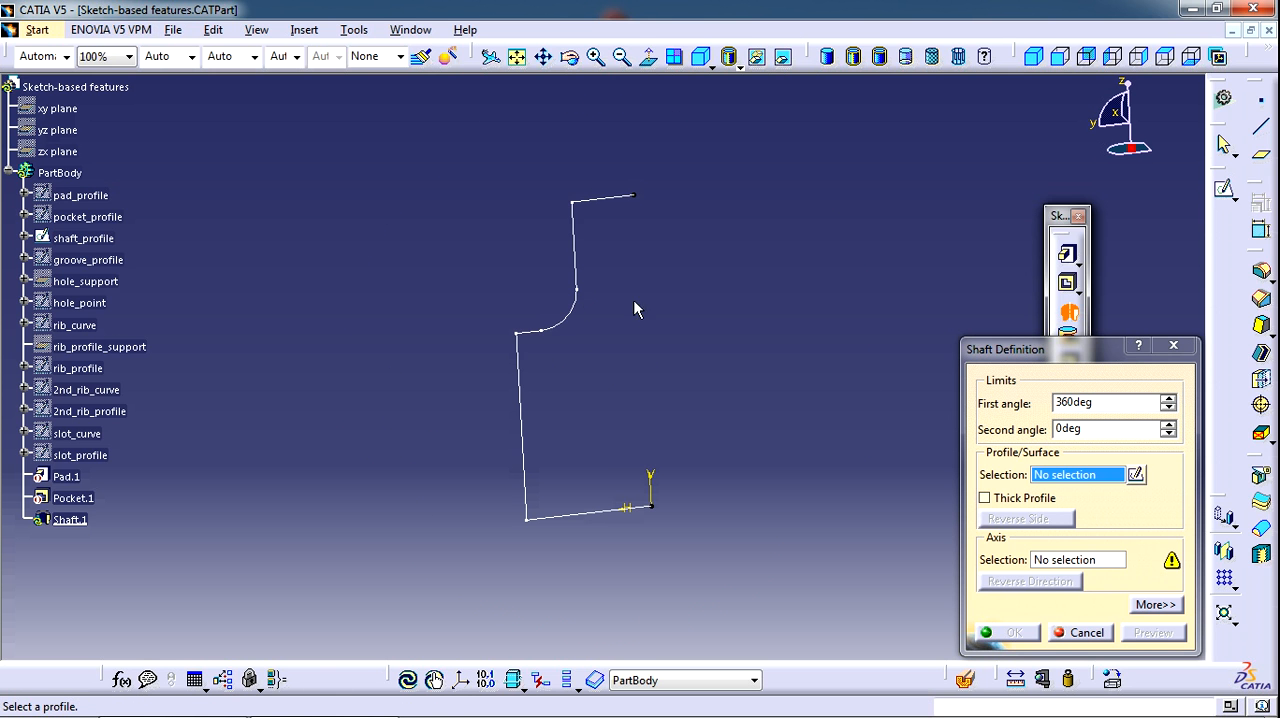
middle_click_drag(695, 426, 783, 393)
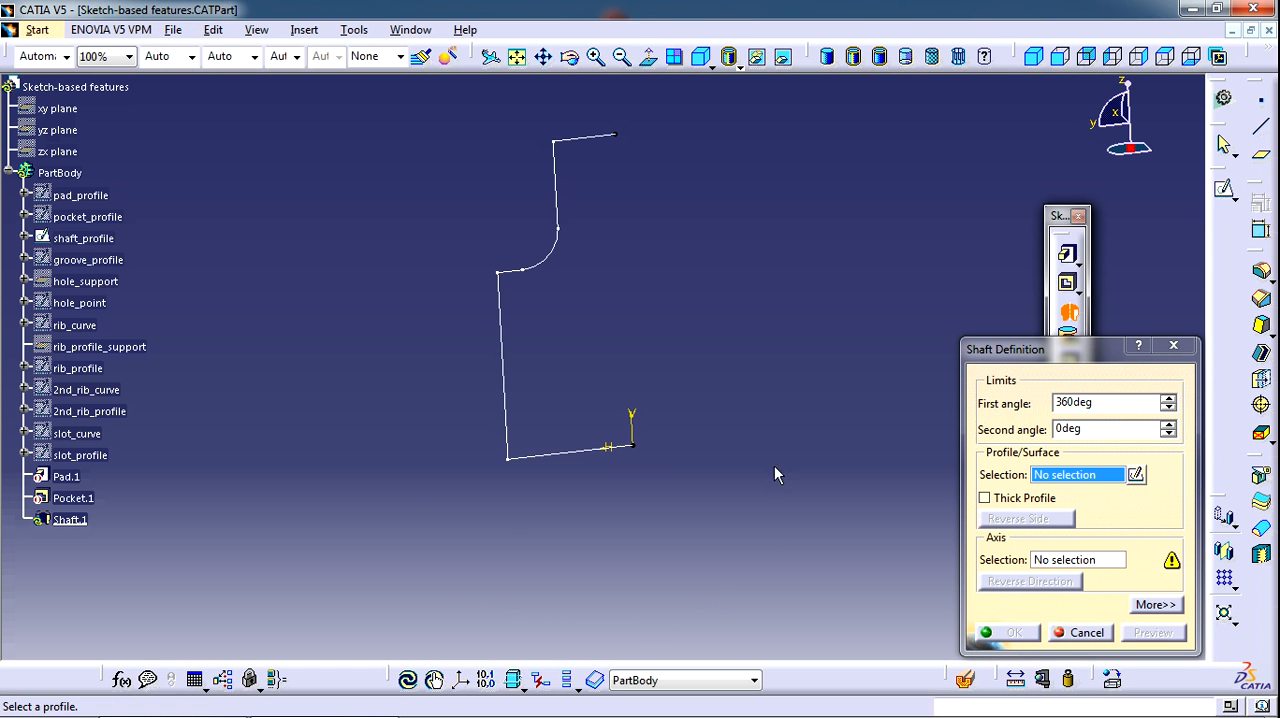
Use shaft_profile as the shaft's profile and the sketch's vertical direction as its axis of revolution
left_click(512, 438)
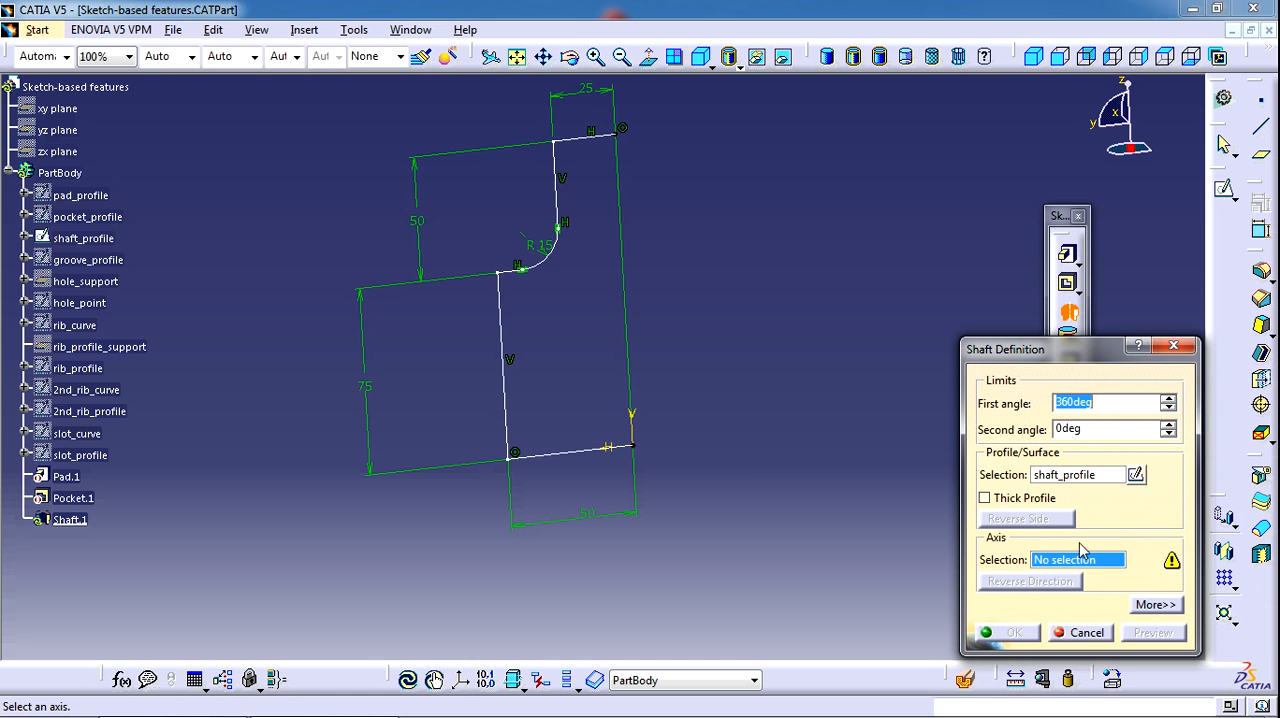
right_click(1108, 570)
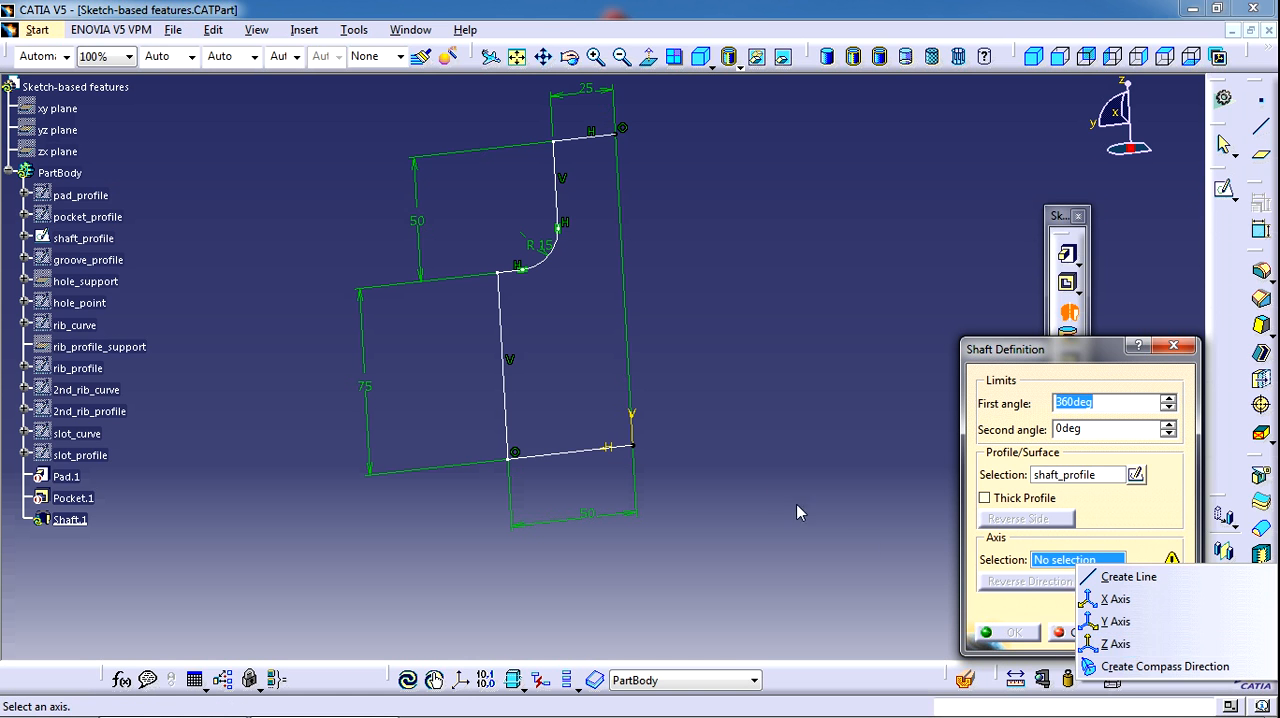
left_click(760, 479)
left_click(632, 414)
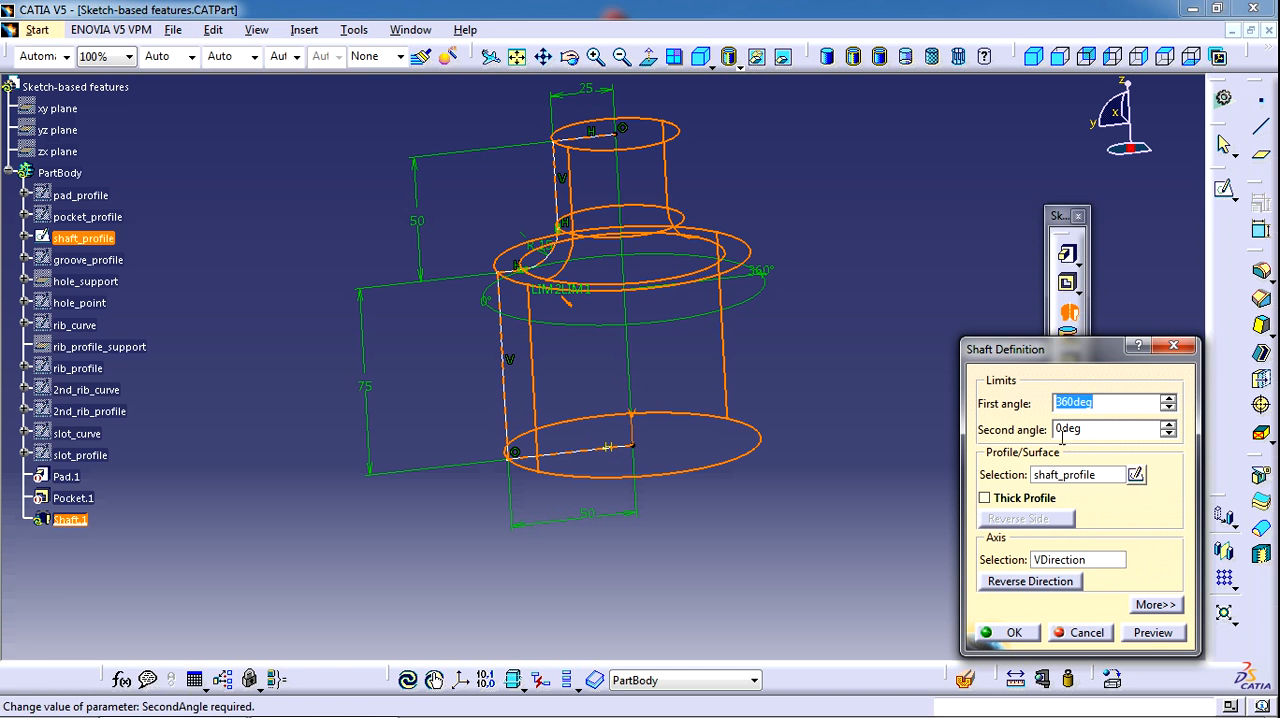
middle_click_drag(728, 354, 750, 440)
Set the shaft's first angle to 120 deg and its second angle to 60 deg
left_click_drag(1100, 403, 988, 394)
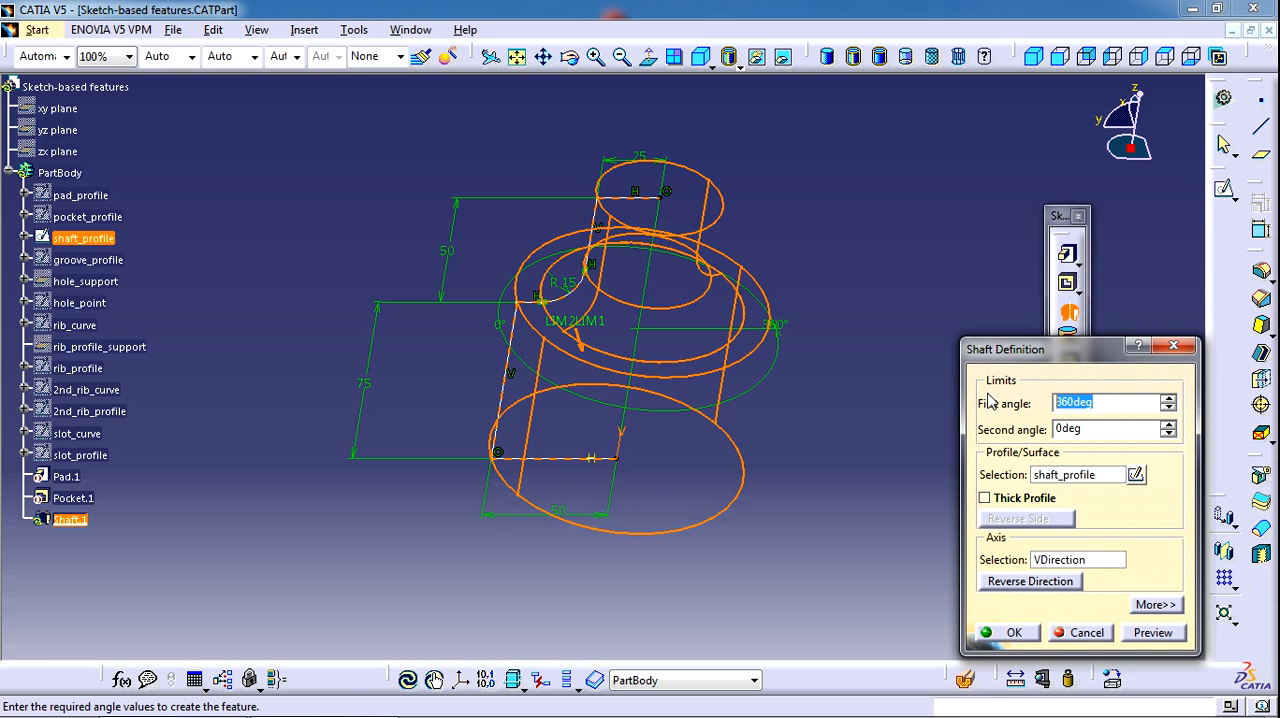
type("12")
middle_click_drag(755, 257, 694, 381)
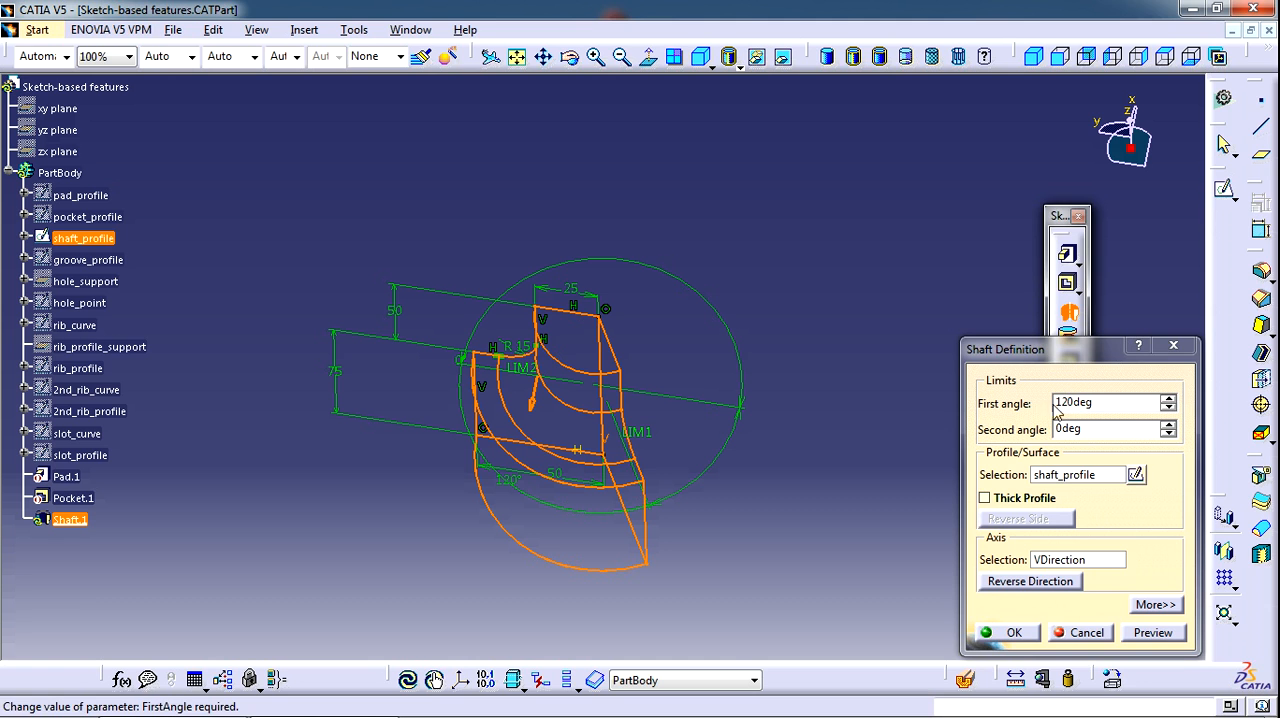
left_click_drag(1123, 430, 985, 429)
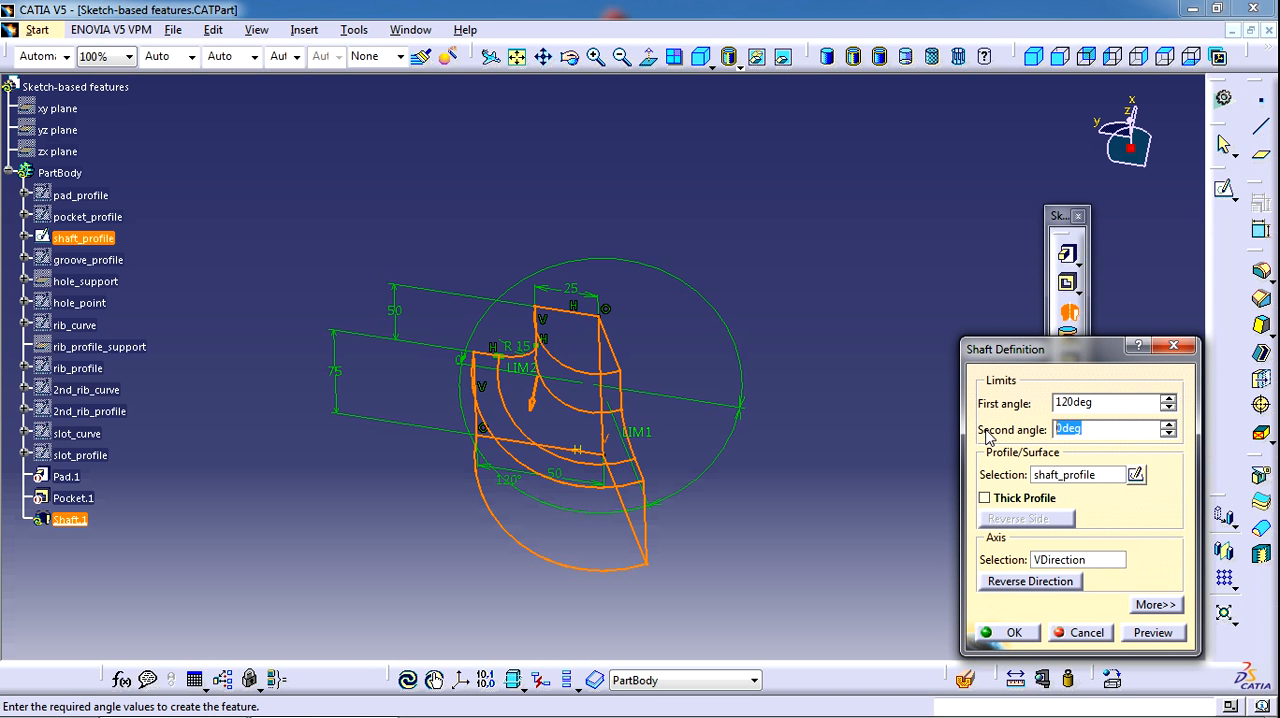
type("60")
key("Return")
middle_click_drag(673, 350, 652, 468)
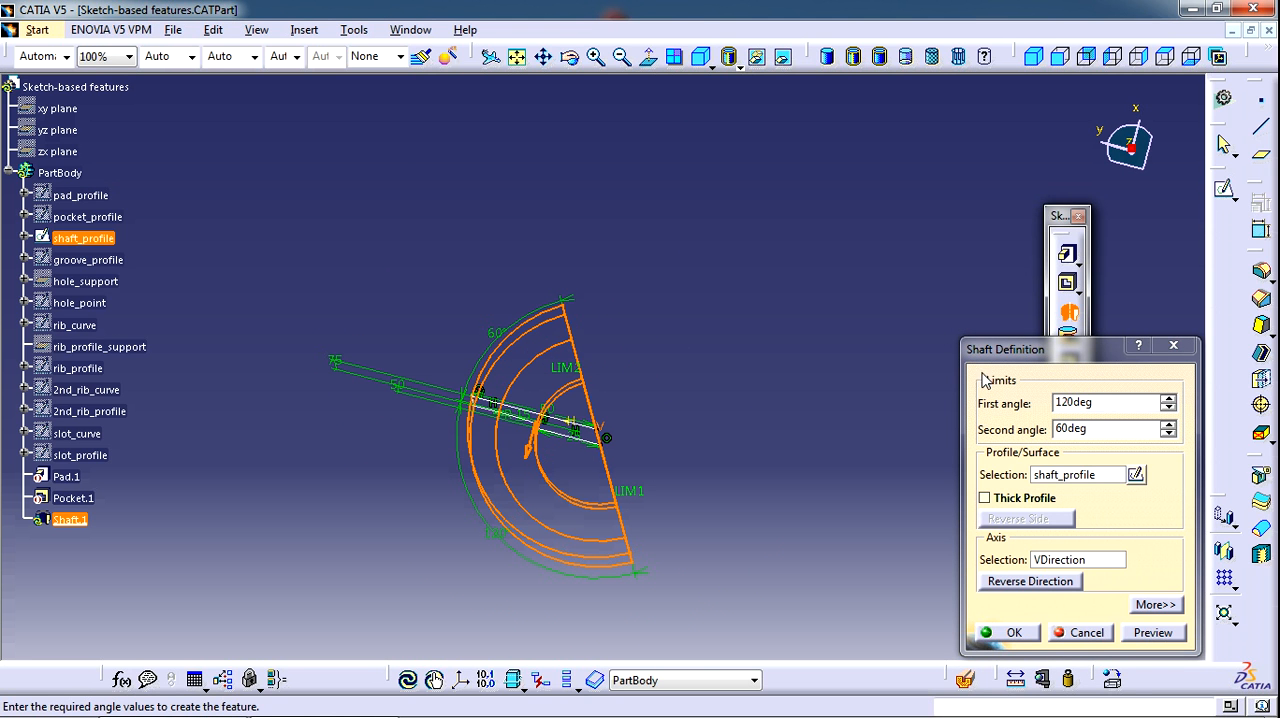
Set the shaft's second angle to 0 deg and its first angle to 360 deg, and confirm the feature
left_click_drag(1117, 431, 1033, 428)
type("0")
key("Return")
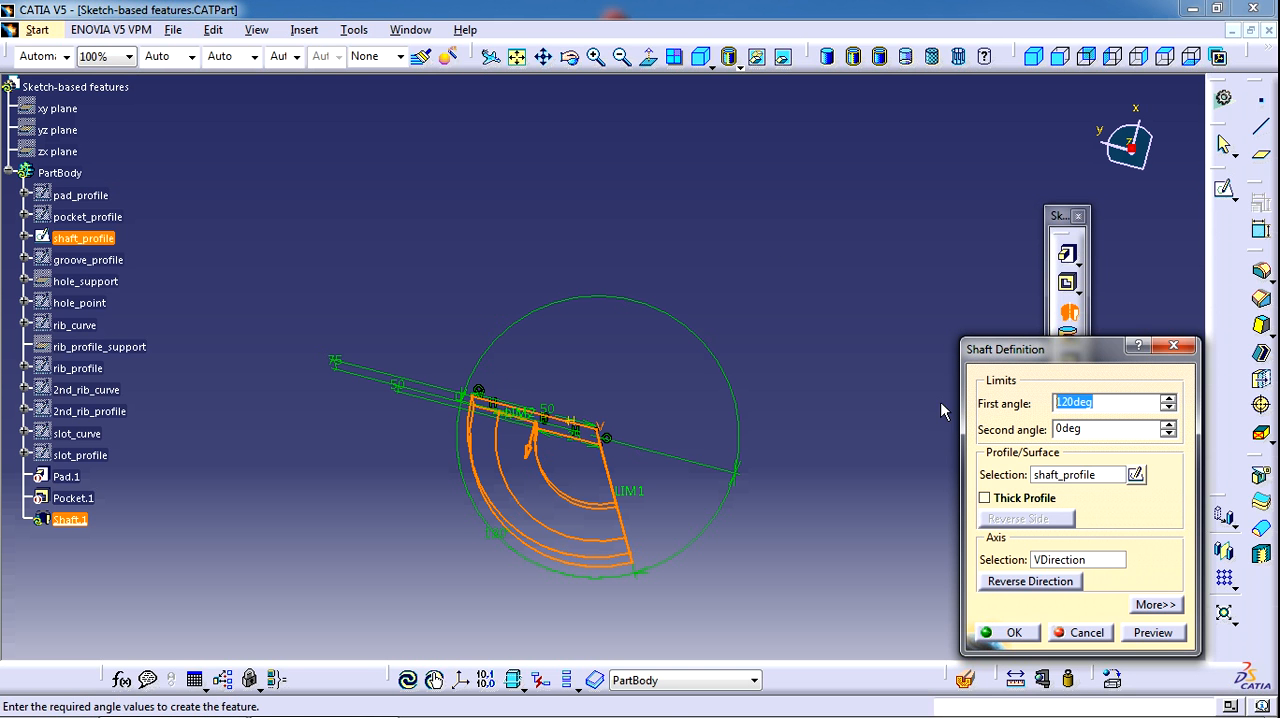
type("360")
left_click(1010, 633)
middle_click_drag(759, 488, 838, 236)
middle_click_drag(760, 368, 750, 346)
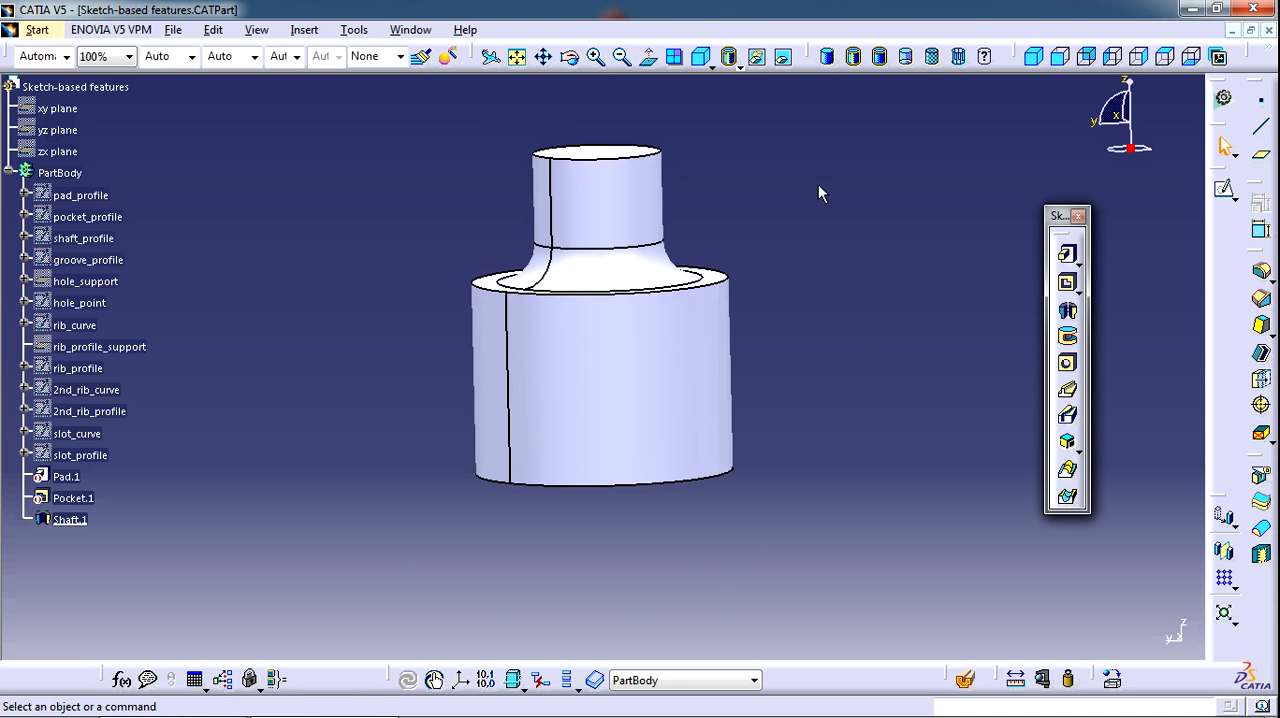
middle_click_drag(867, 230, 825, 280)
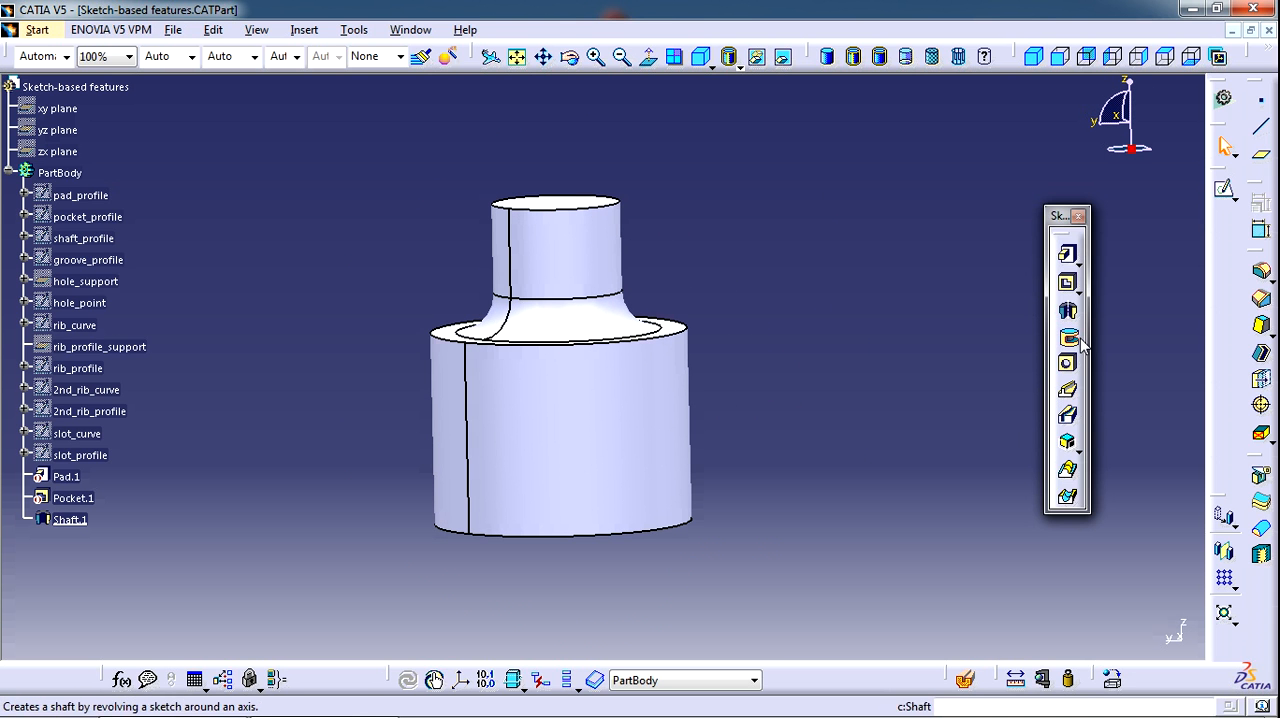
Make the hidden groove_profile sketch visible on the neck of the shaft
right_click(100, 259)
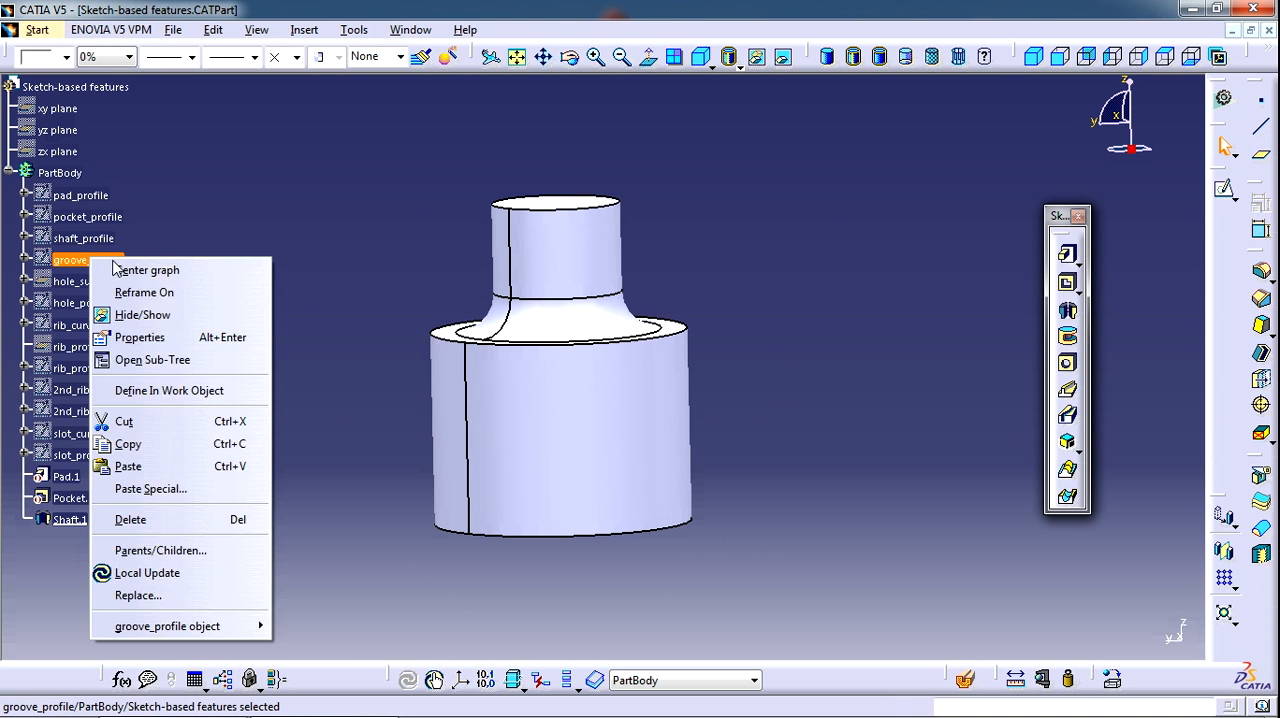
left_click(140, 272)
middle_click_drag(691, 329, 466, 270)
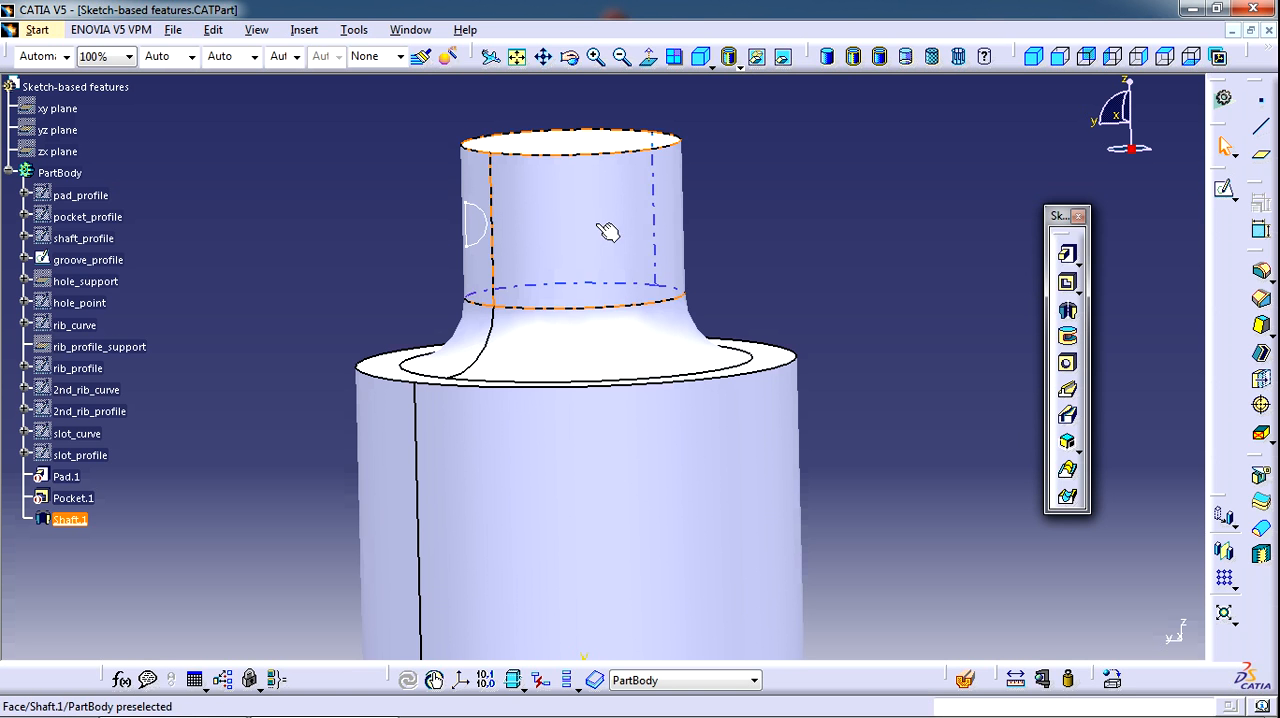
Create a 360 deg groove around the shaft's neck from groove_profile, using the shaft's own axis
left_click(1069, 340)
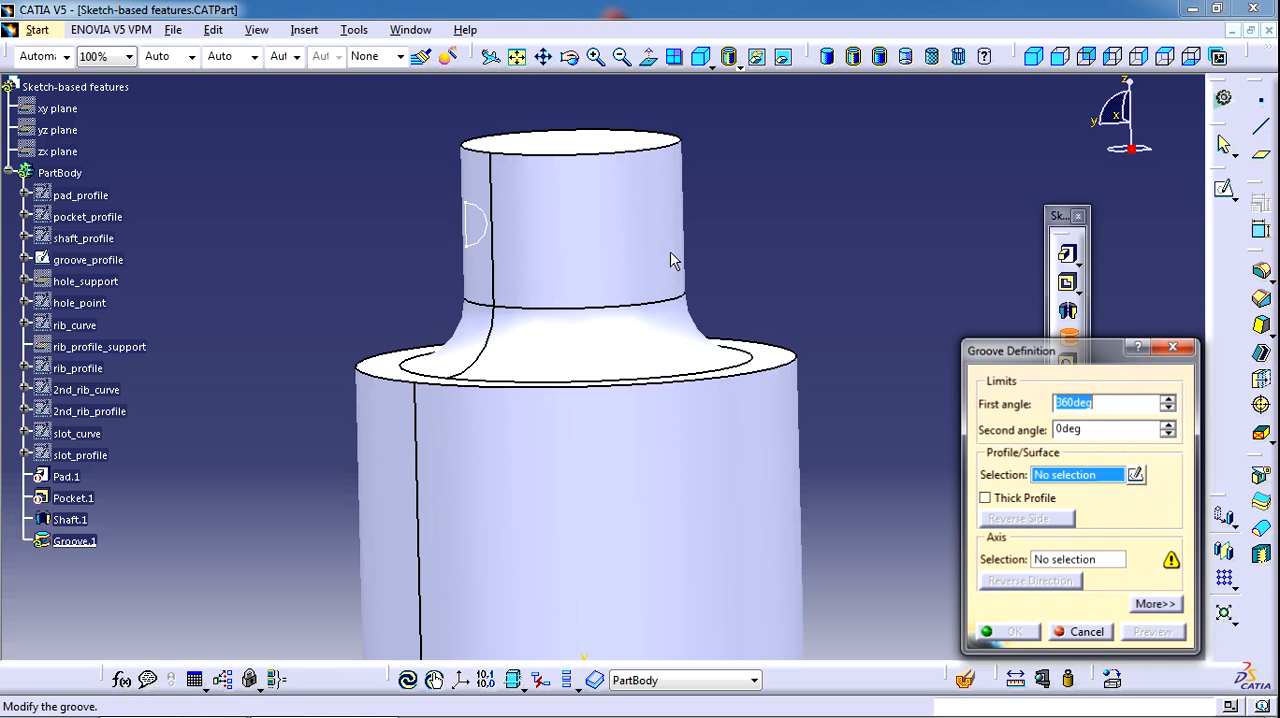
left_click(488, 242)
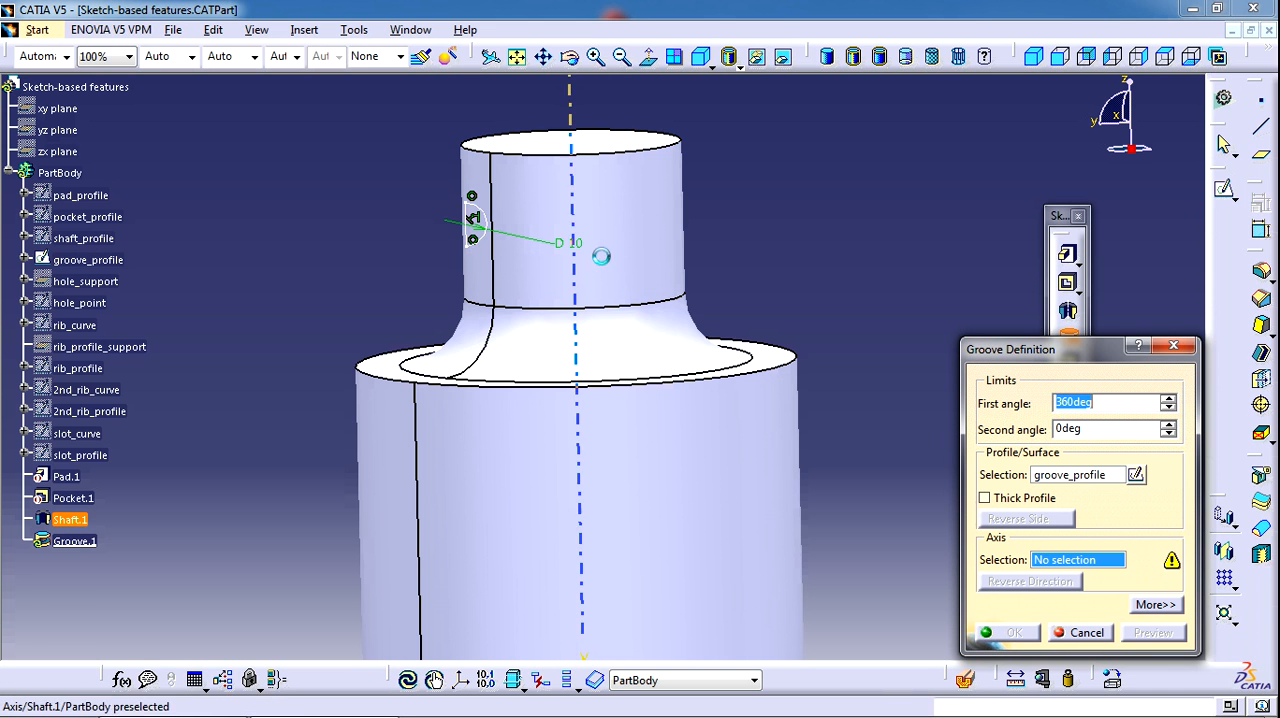
left_click(607, 519)
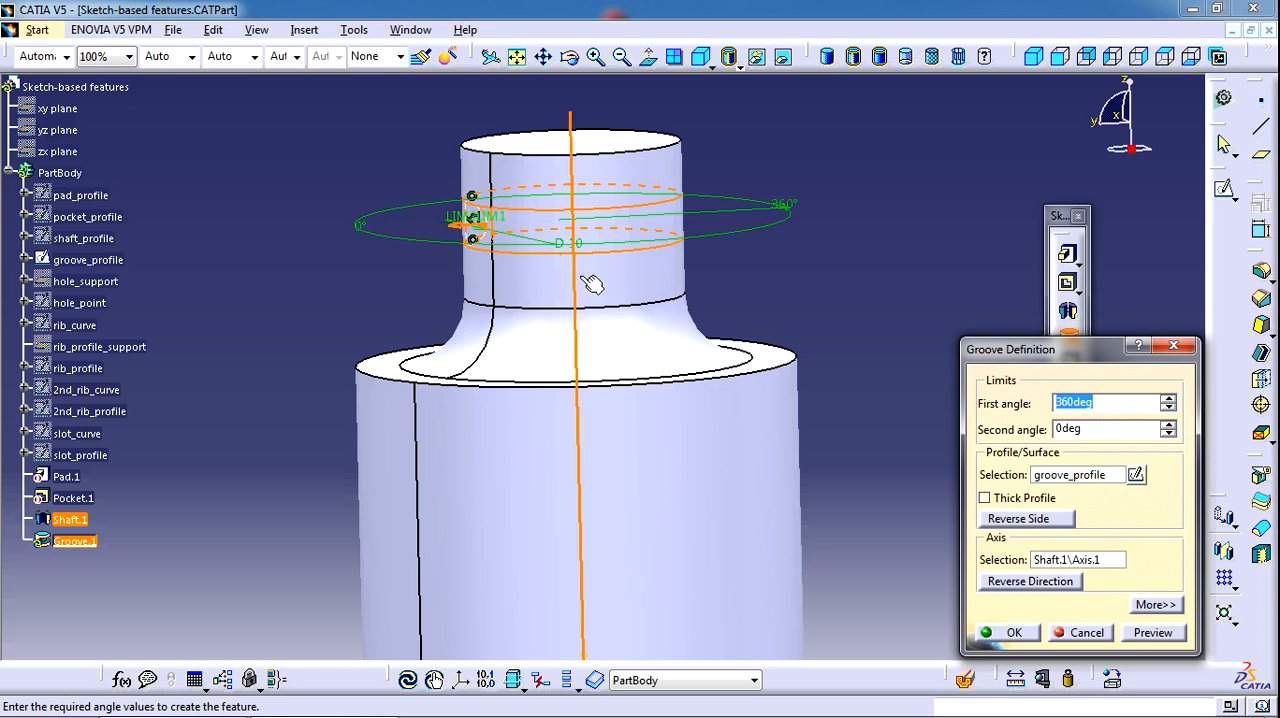
middle_click_drag(501, 310, 511, 362)
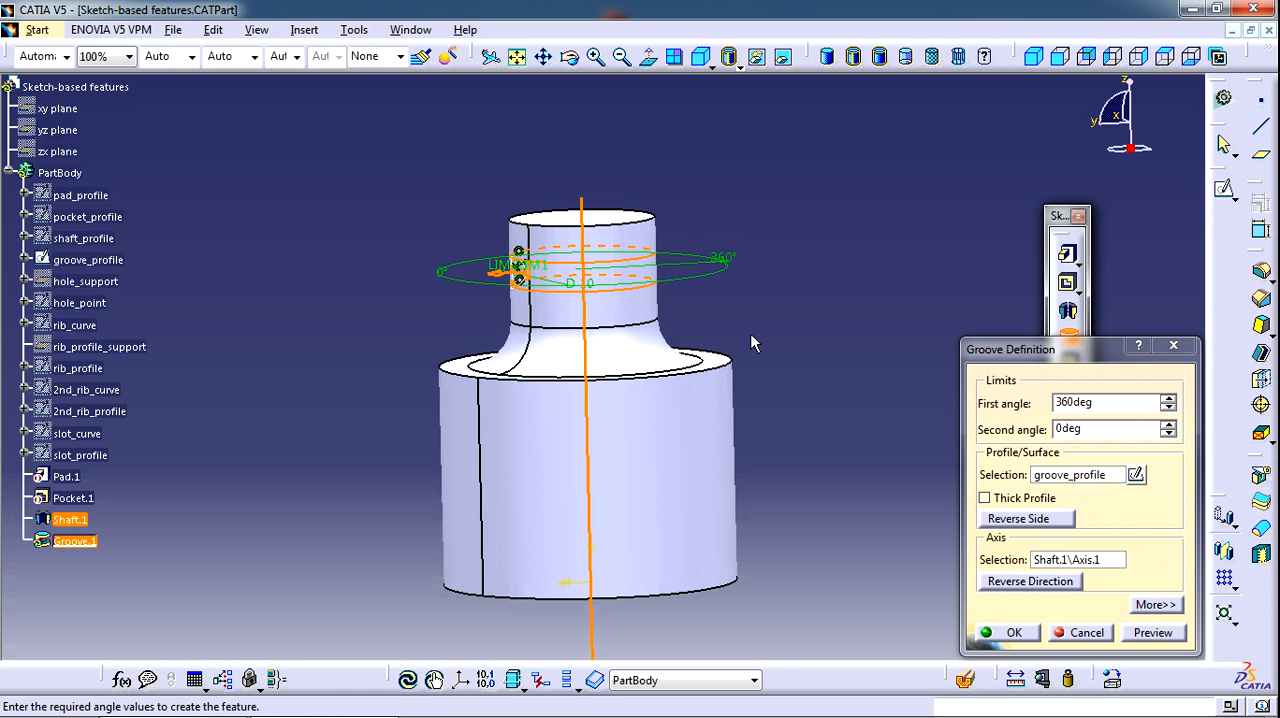
middle_click_drag(687, 316, 728, 388)
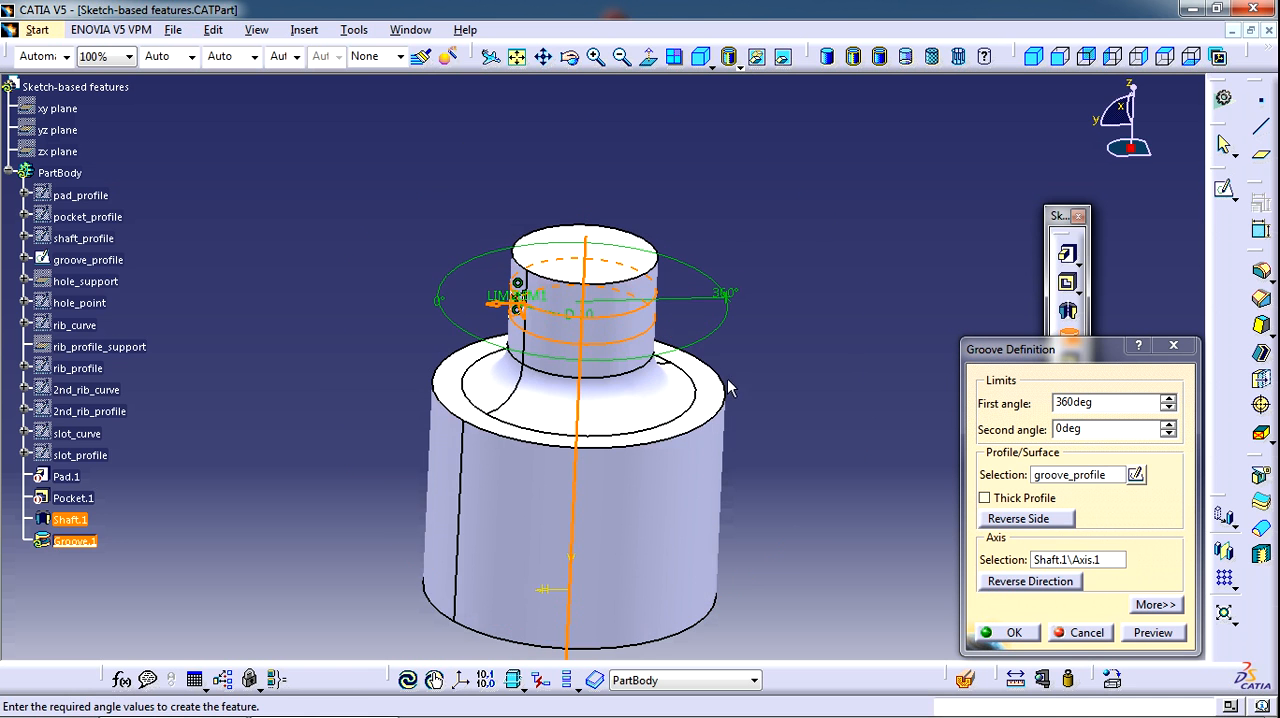
left_click(1013, 633)
middle_click_drag(571, 443, 634, 277)
middle_click_drag(830, 257, 930, 375)
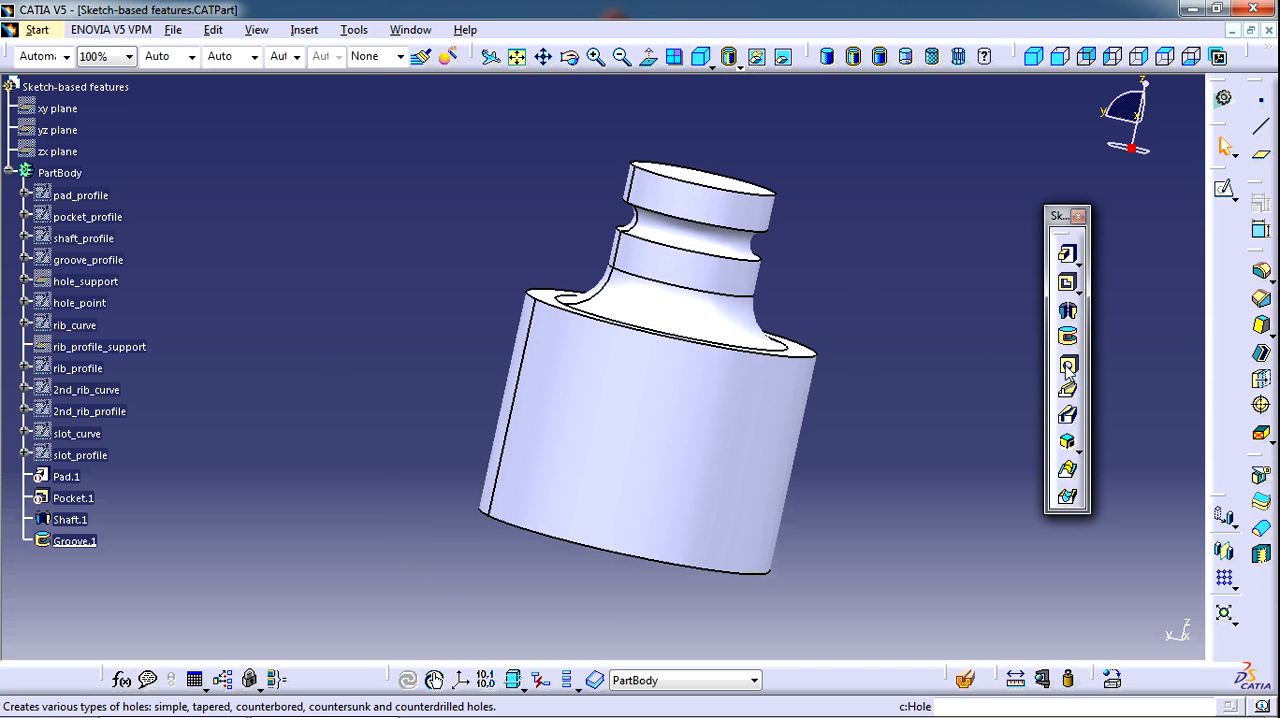
Make the hidden hole_point sketch visible on the top face of the shaft
middle_click_drag(774, 277, 631, 257)
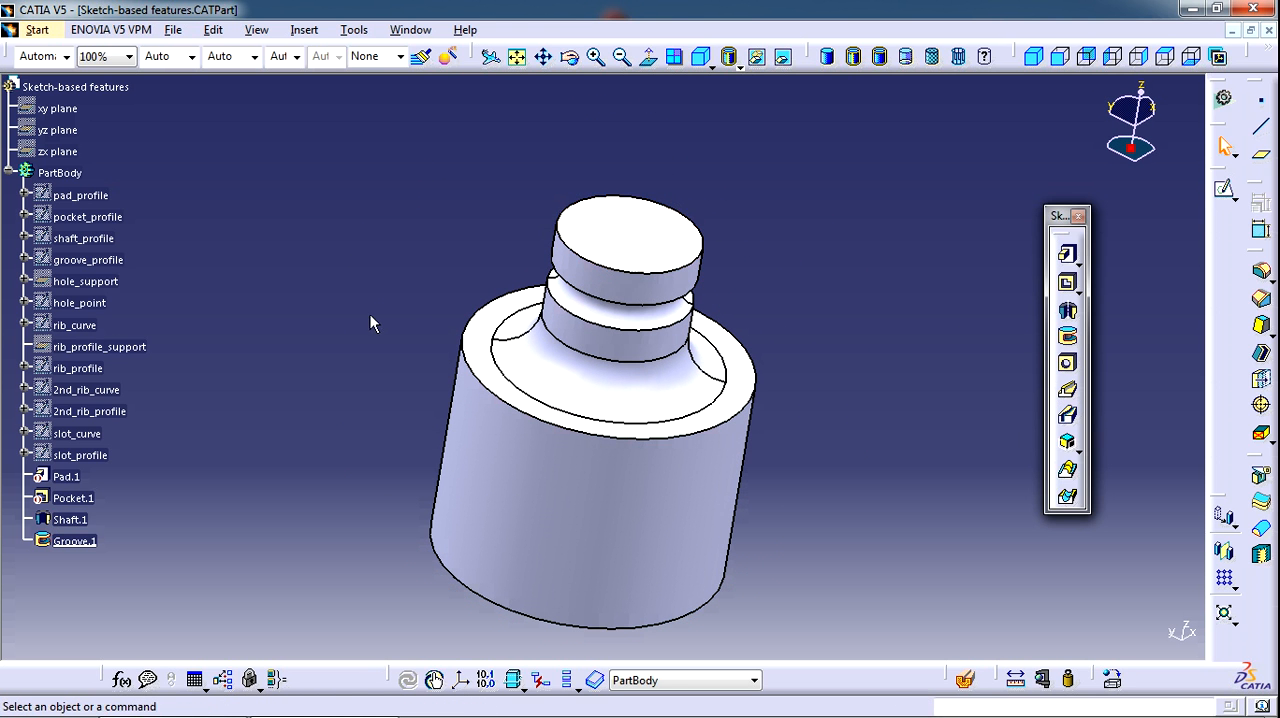
right_click(77, 303)
left_click(132, 368)
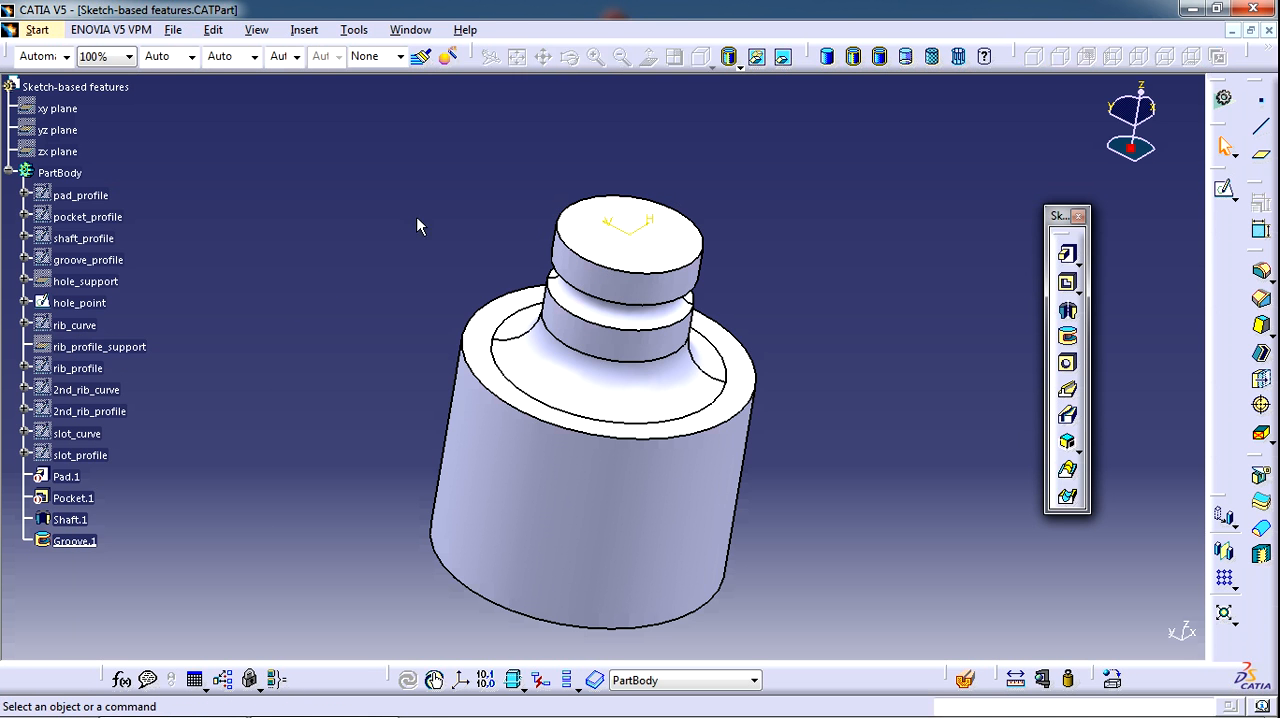
middle_click_drag(605, 238, 583, 359)
middle_click_drag(609, 250, 588, 390)
middle_click_drag(728, 221, 779, 134)
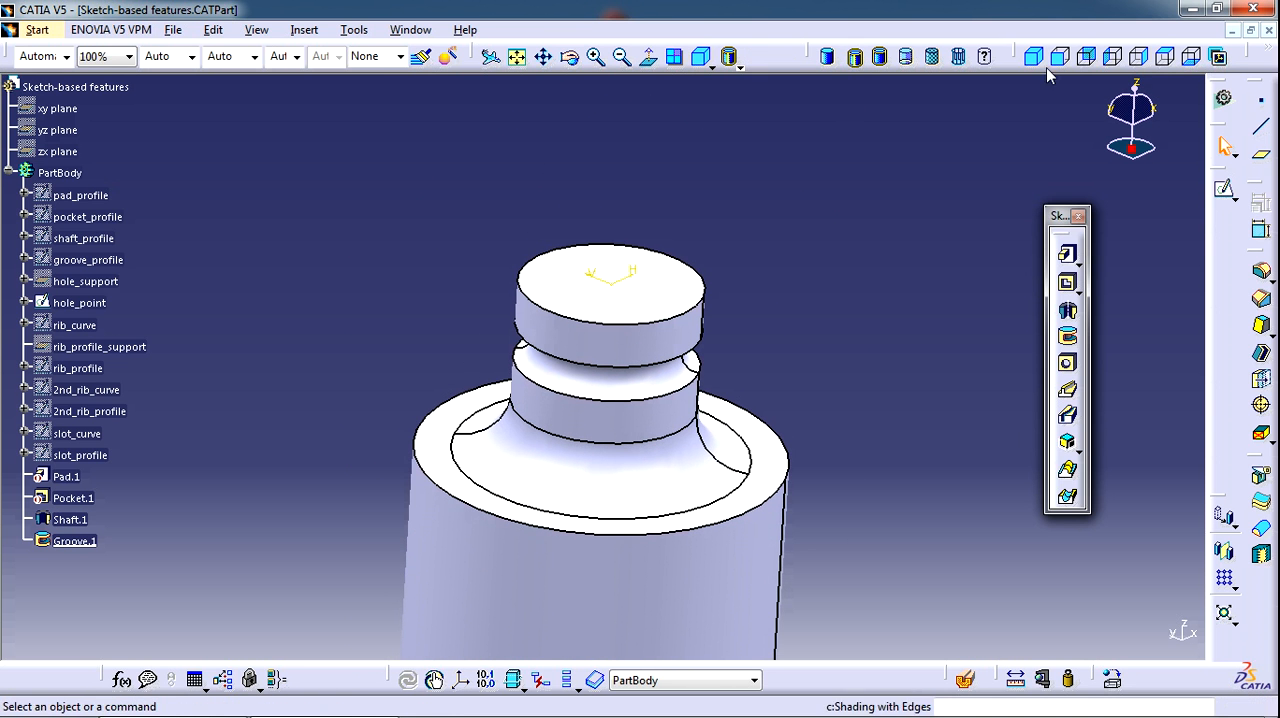
Switch the display to wireframe and start a hole located at the point of the hole_point sketch
left_click(958, 57)
middle_click_drag(652, 276, 654, 246)
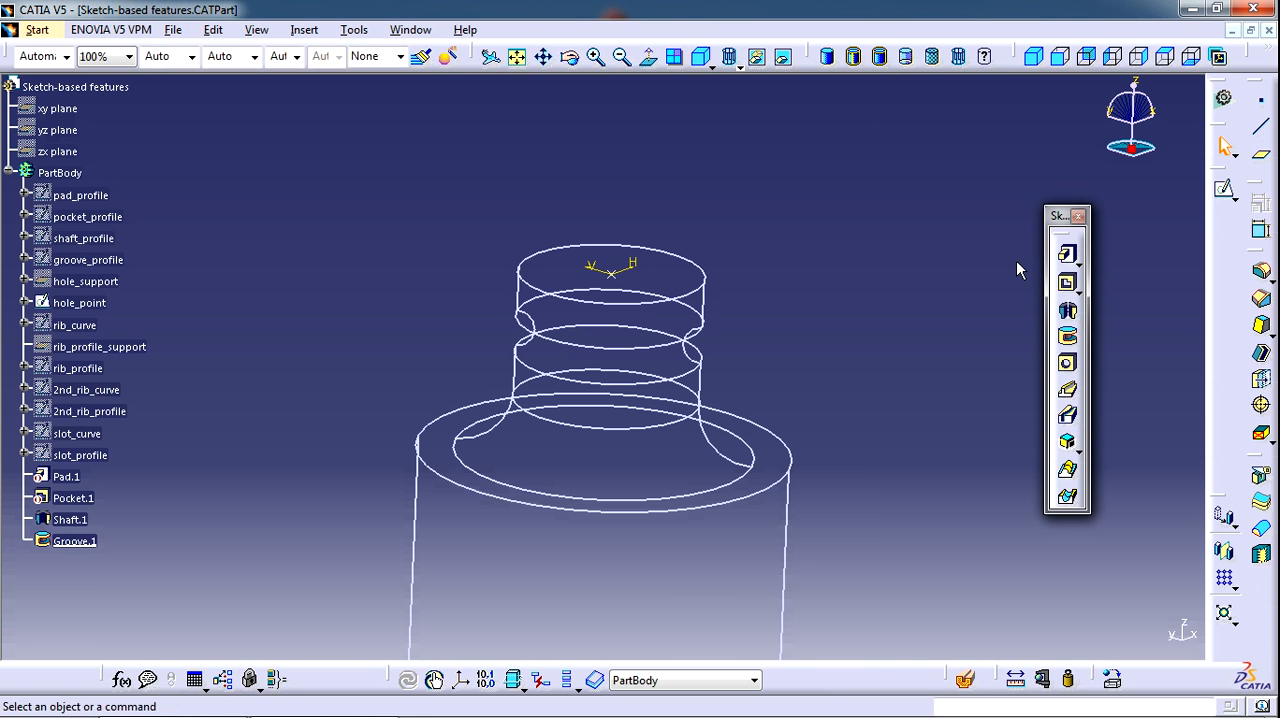
left_click(1068, 366)
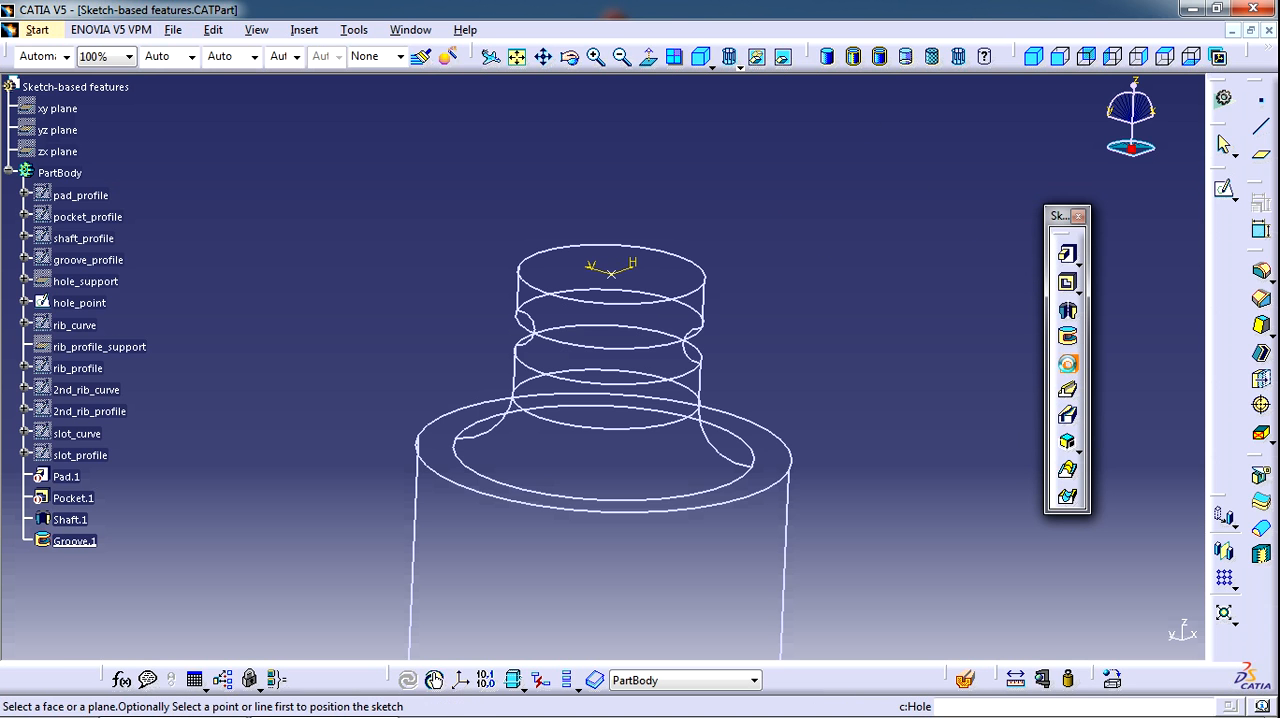
left_click(622, 283)
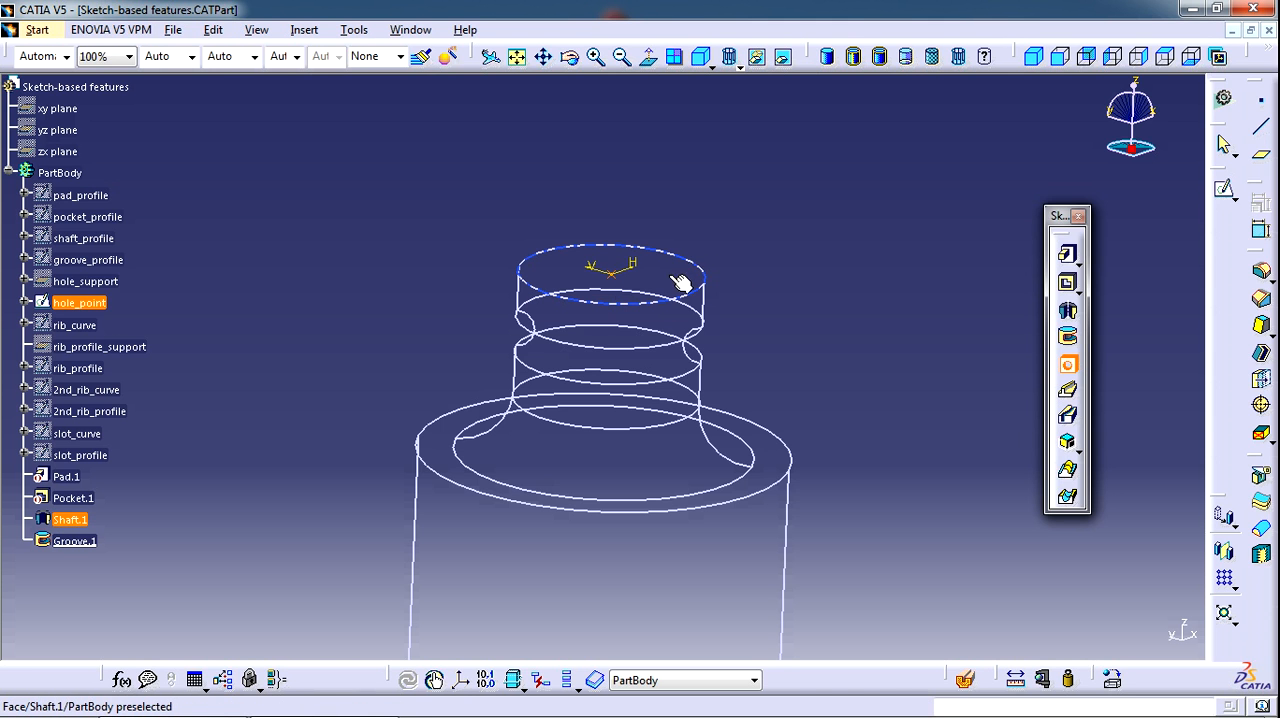
Return to shading with edges without smooth edges and use the shaft's top face as the hole's support
left_click(879, 56)
left_click(655, 278)
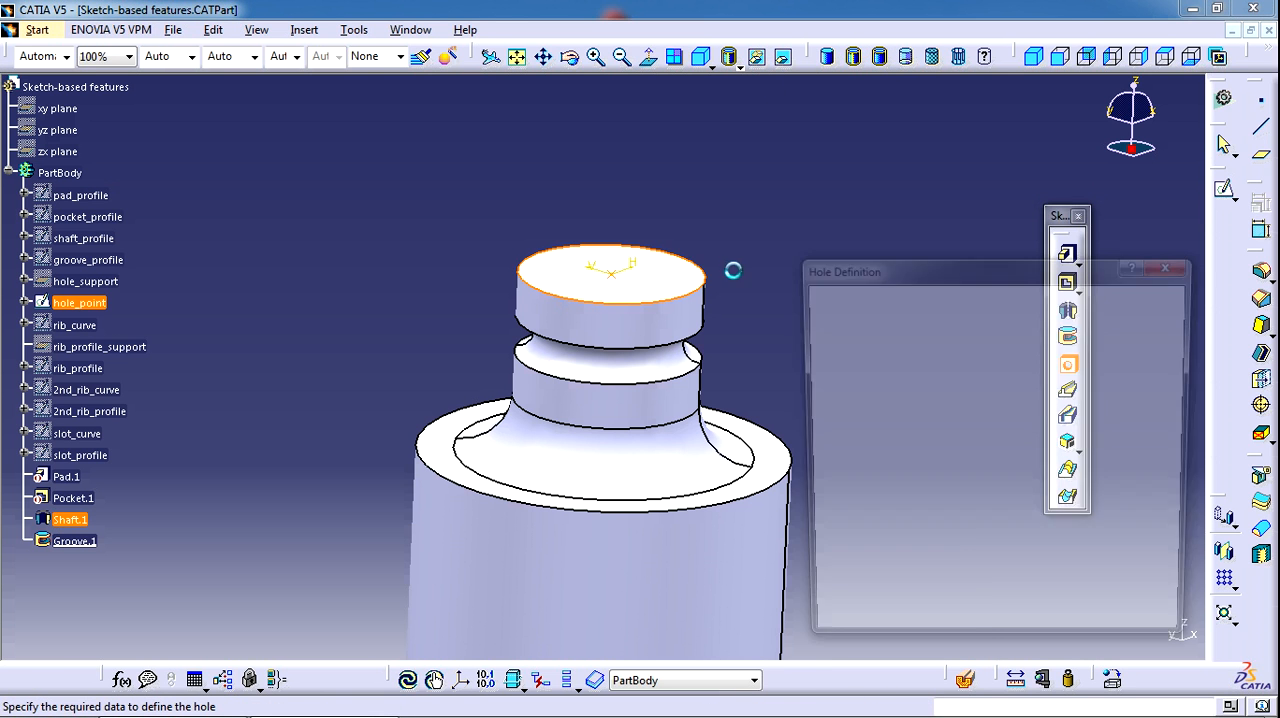
mouse_move(713, 222)
middle_mouse_down()
mouse_move(674, 140)
mouse_move(637, 188)
mouse_move(658, 206)
mouse_move(603, 240)
mouse_move(537, 380)
mouse_move(574, 294)
mouse_move(680, 270)
middle_mouse_up()
left_click(674, 140)
Try extending the hole with the Up To Surface option, using the shaft's bottom face as the limit
left_click(860, 310)
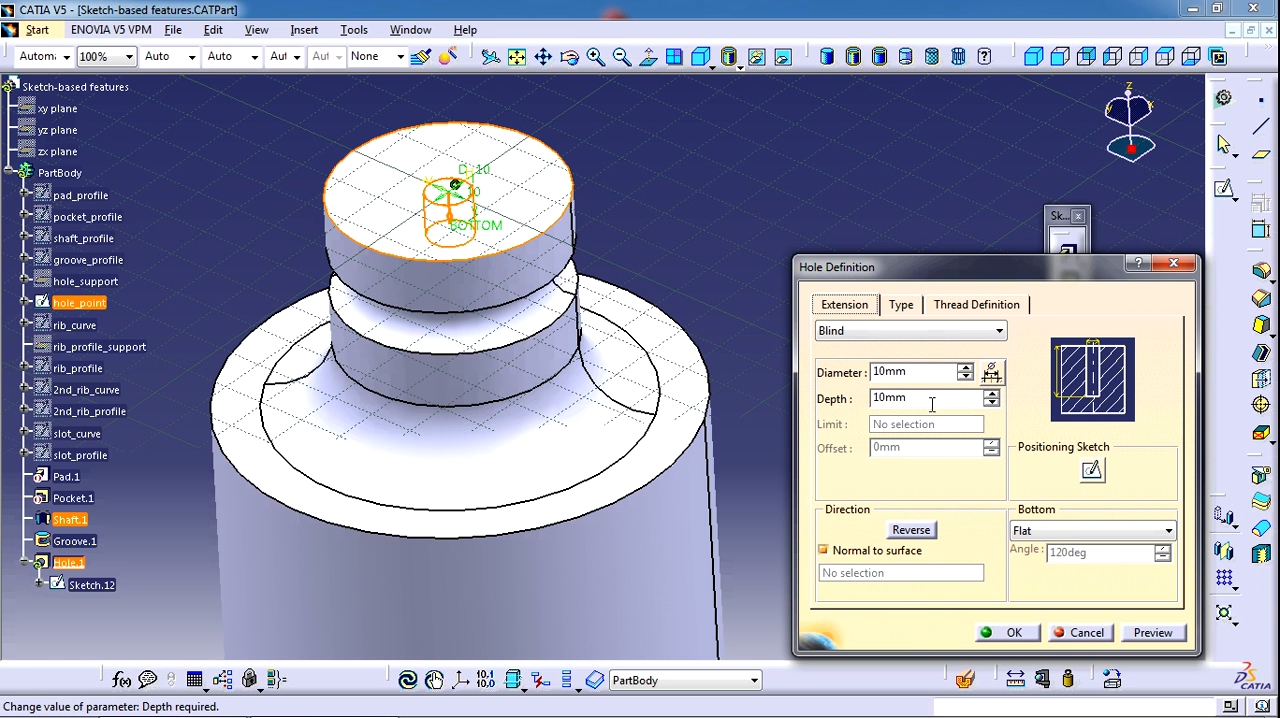
left_click(905, 331)
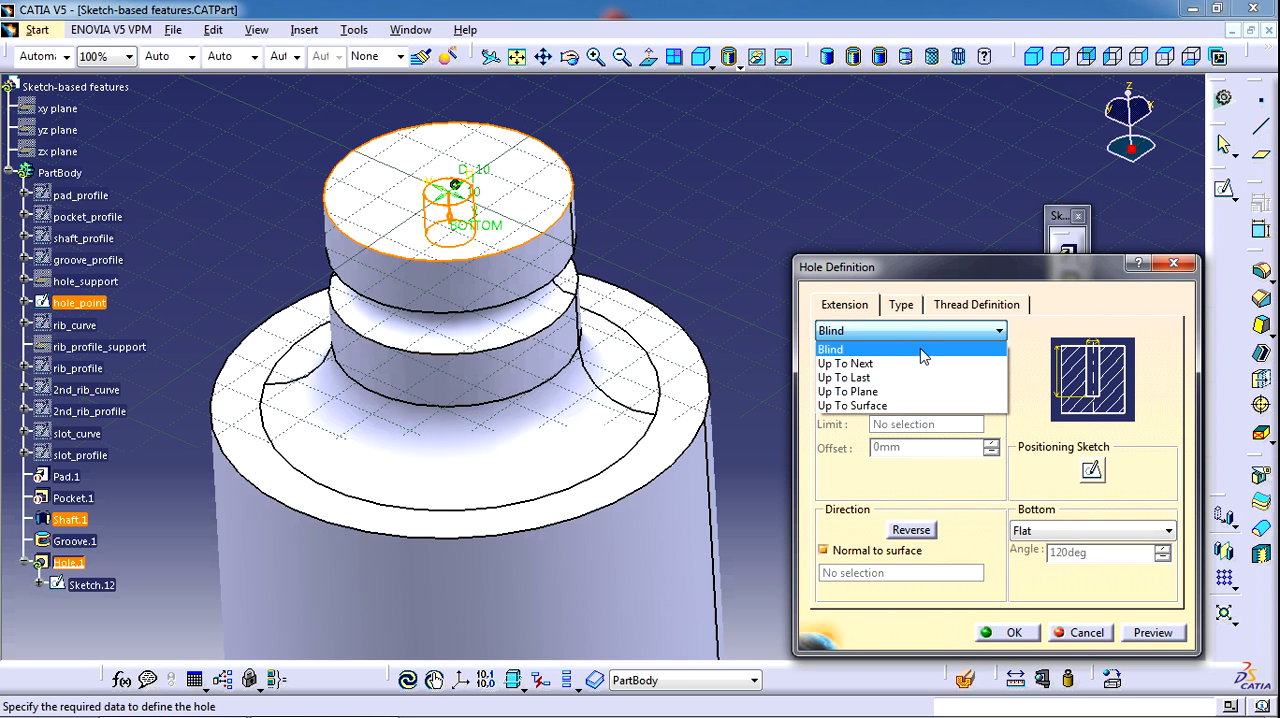
left_click(884, 406)
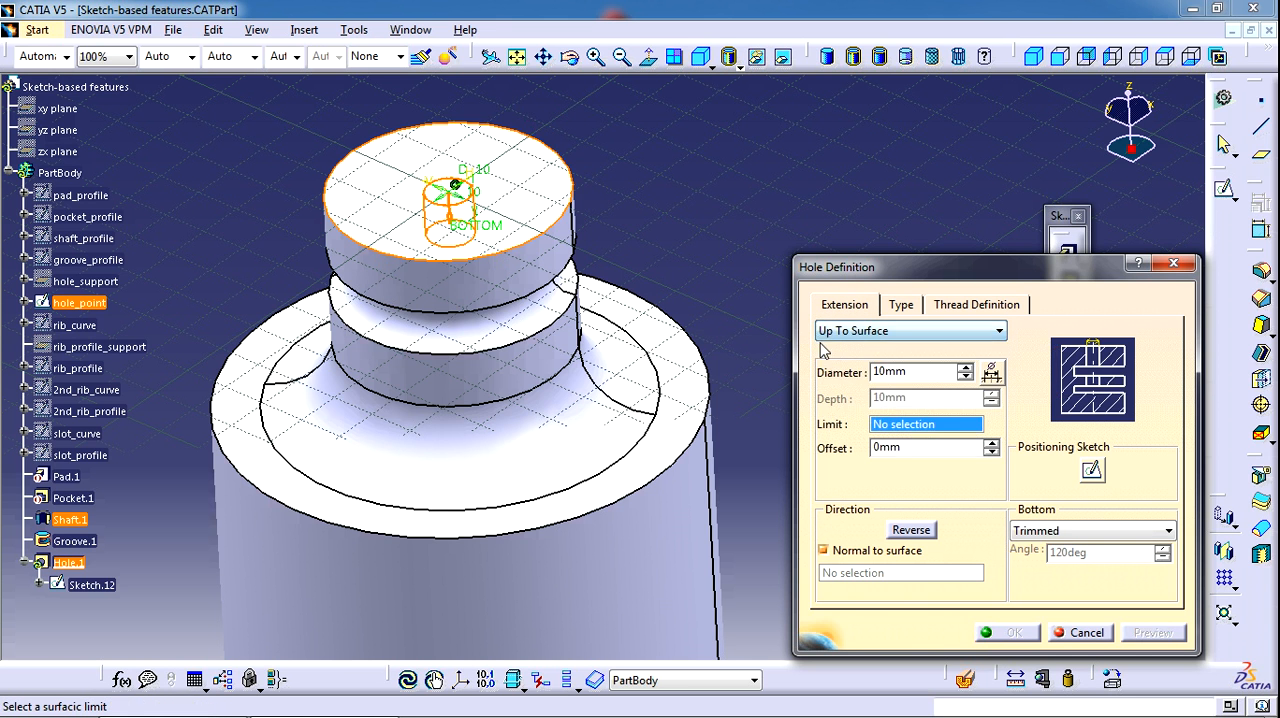
middle_click_drag(728, 195, 591, 434)
left_click(584, 516)
middle_click_drag(640, 325, 787, 411)
Make the hole Blind with a depth of 50 mm and give it a V-Bottom
left_click(910, 323)
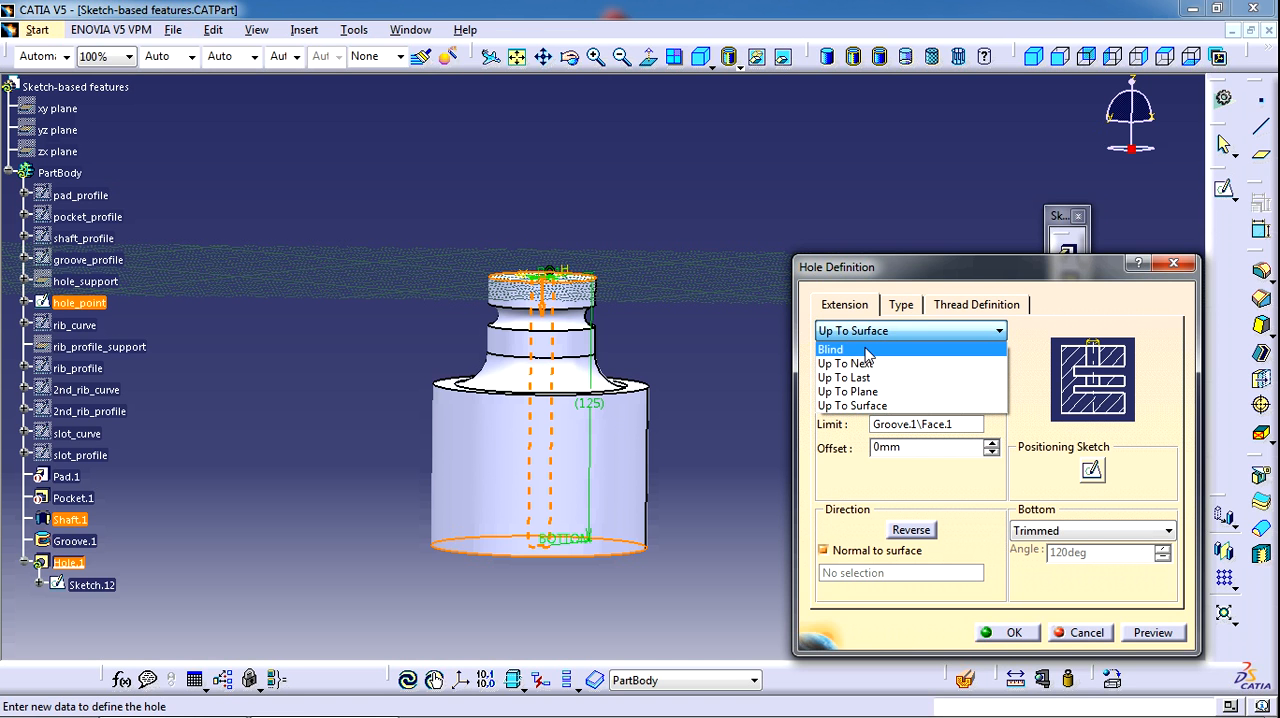
left_click(866, 350)
double_click(893, 397)
type("50")
key("Return")
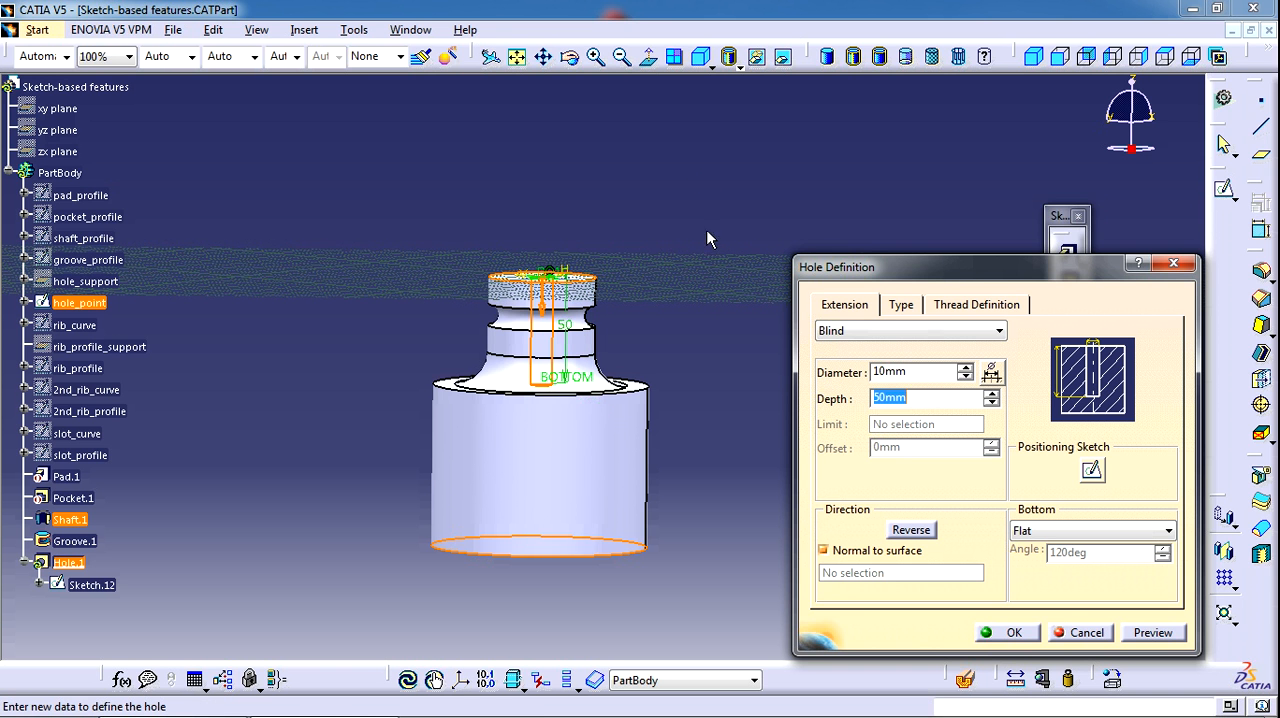
middle_click_drag(680, 214, 652, 288)
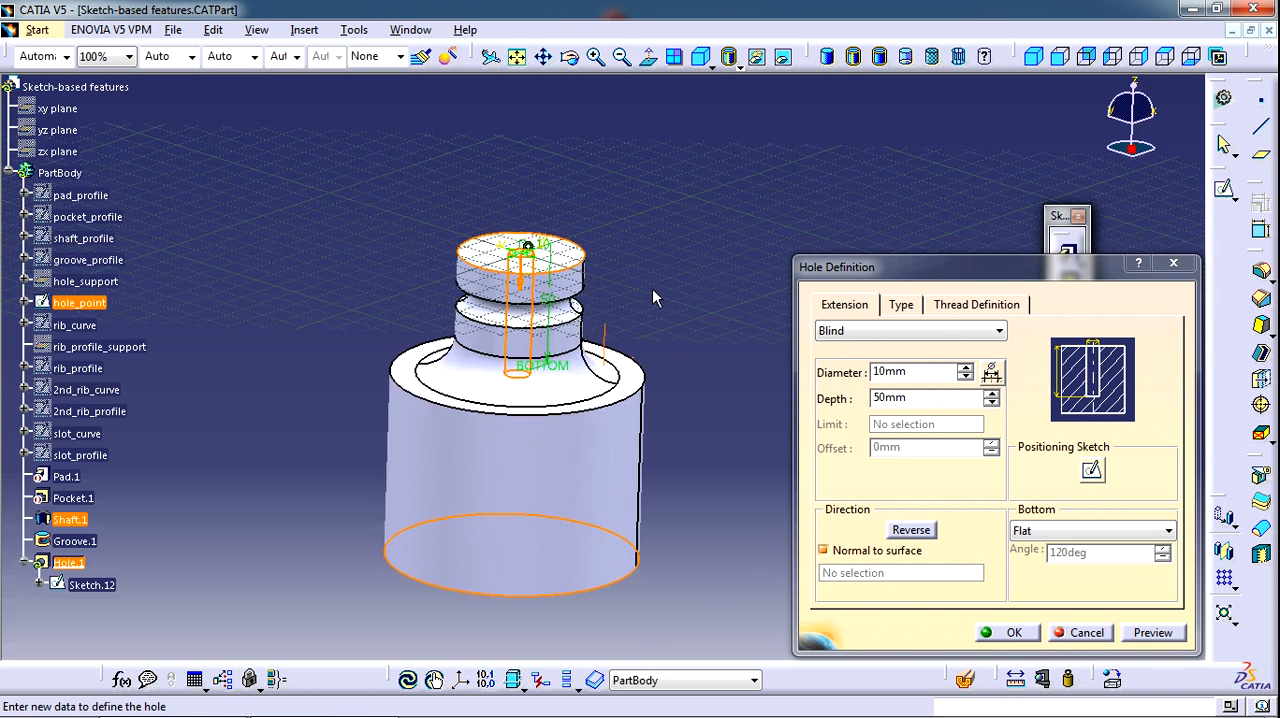
left_click(1076, 532)
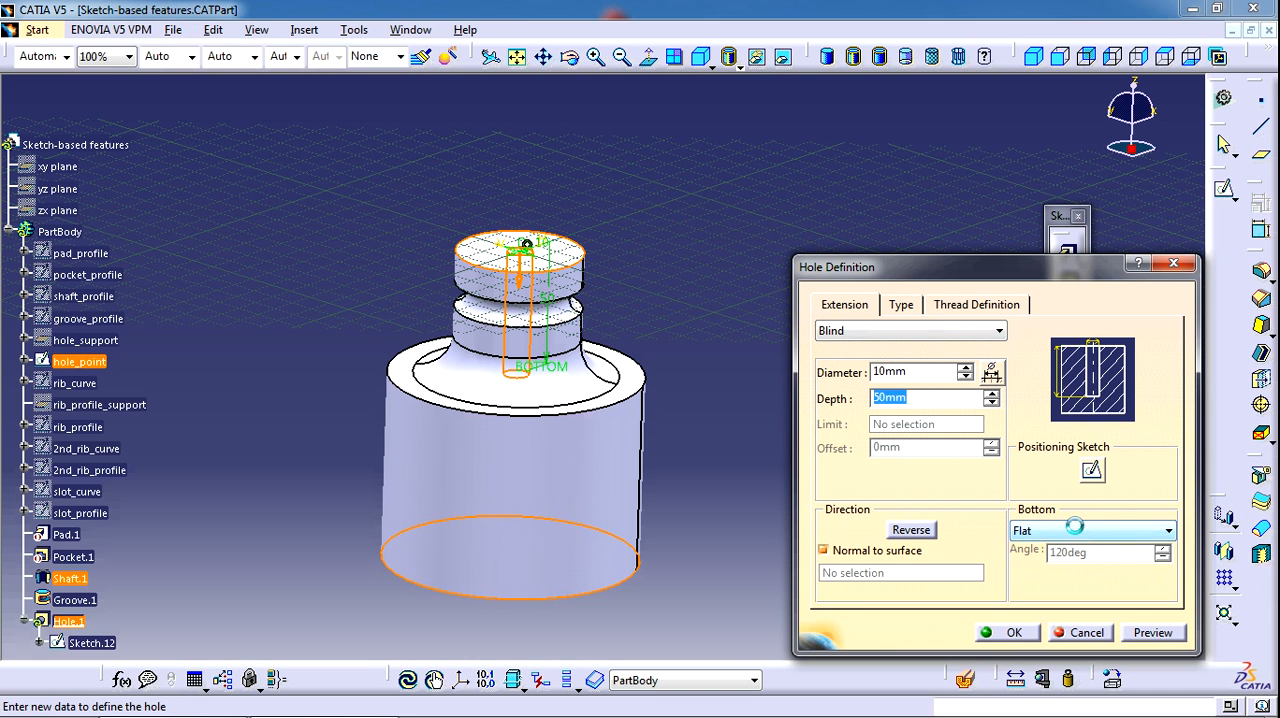
left_click(1068, 567)
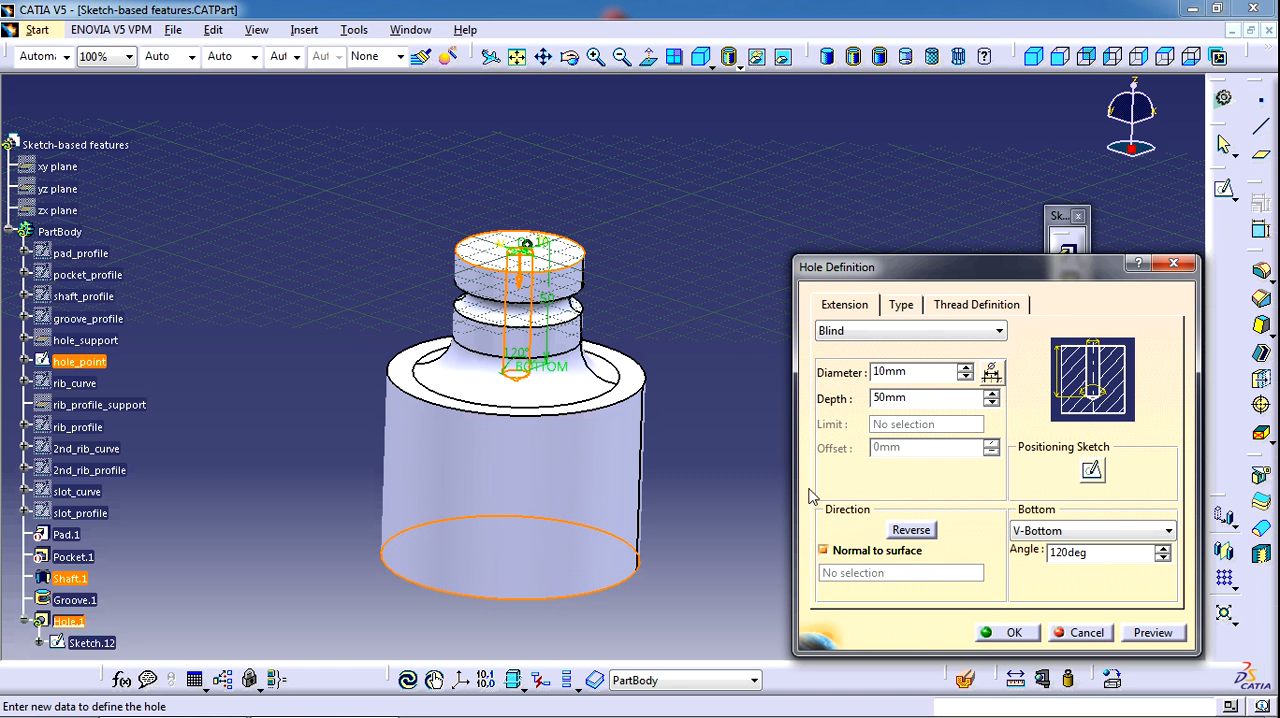
middle_click_drag(708, 321, 708, 299, "ctrl")
Make the hole type Countersunk in Depth & Angle mode with a countersink depth of 10 mm
left_click(901, 305)
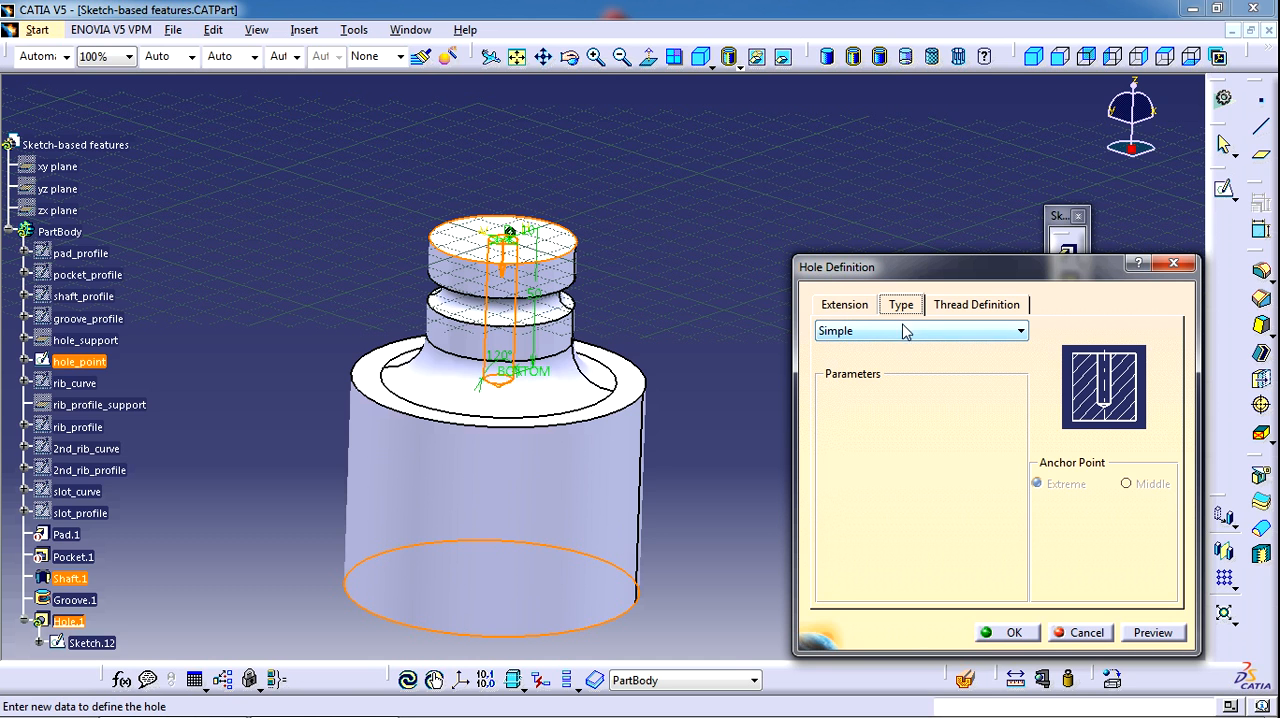
left_click(909, 332)
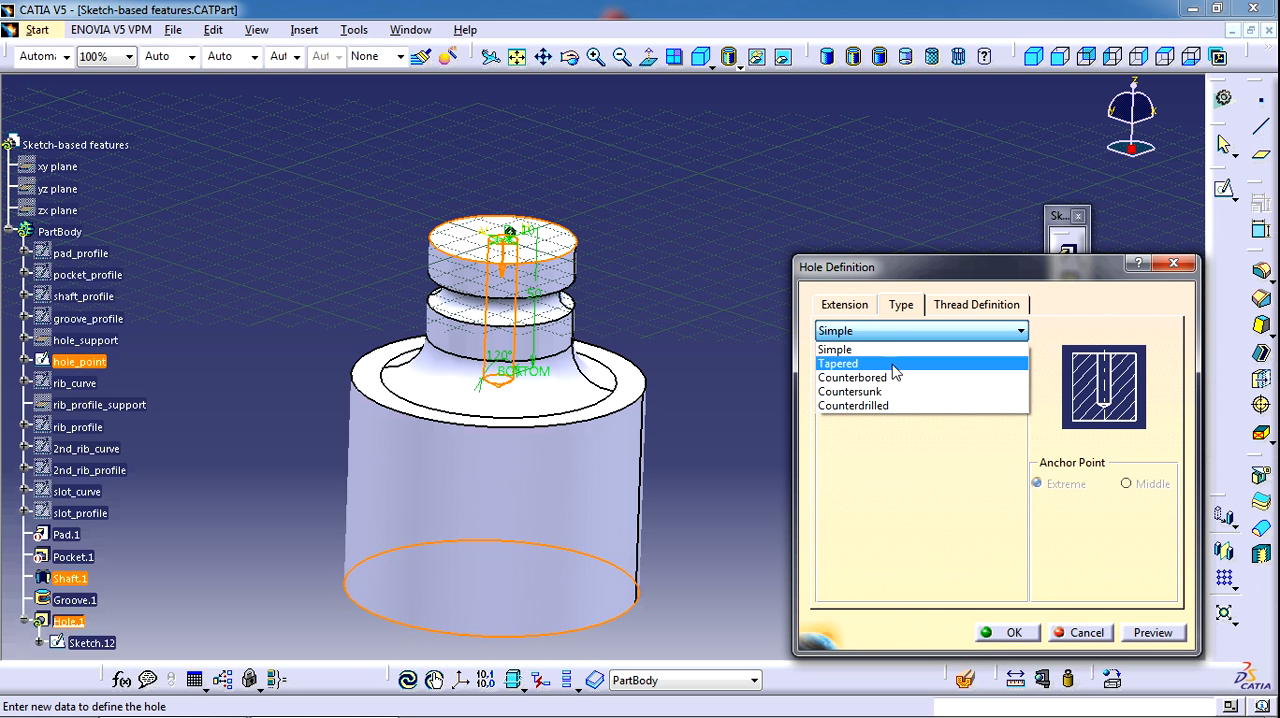
left_click(886, 377)
left_click(906, 331)
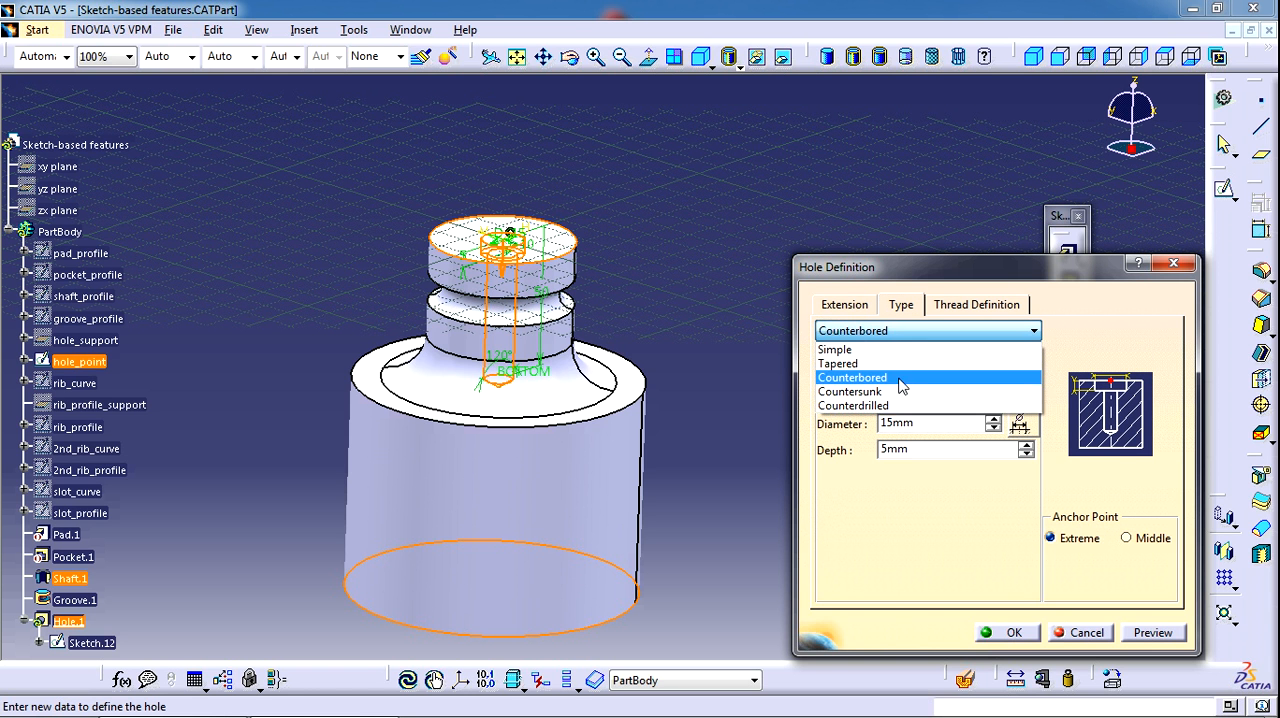
left_click(895, 391)
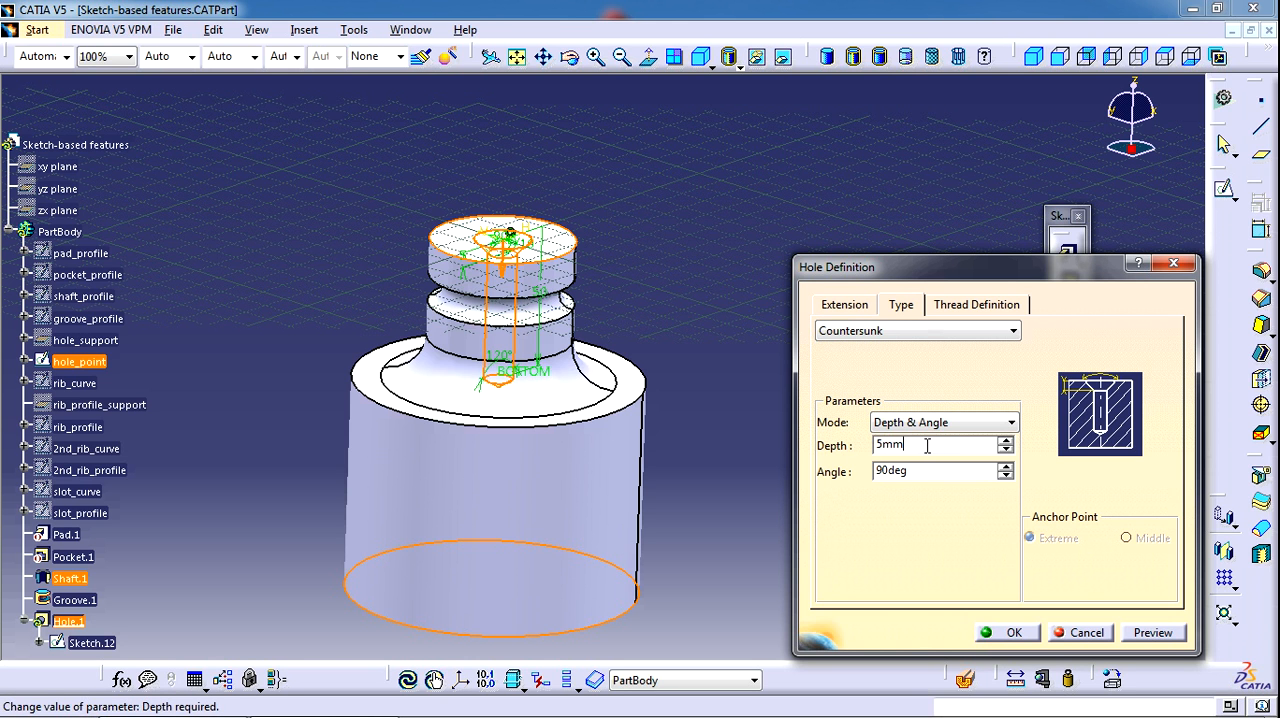
left_click_drag(929, 444, 870, 432)
type("5")
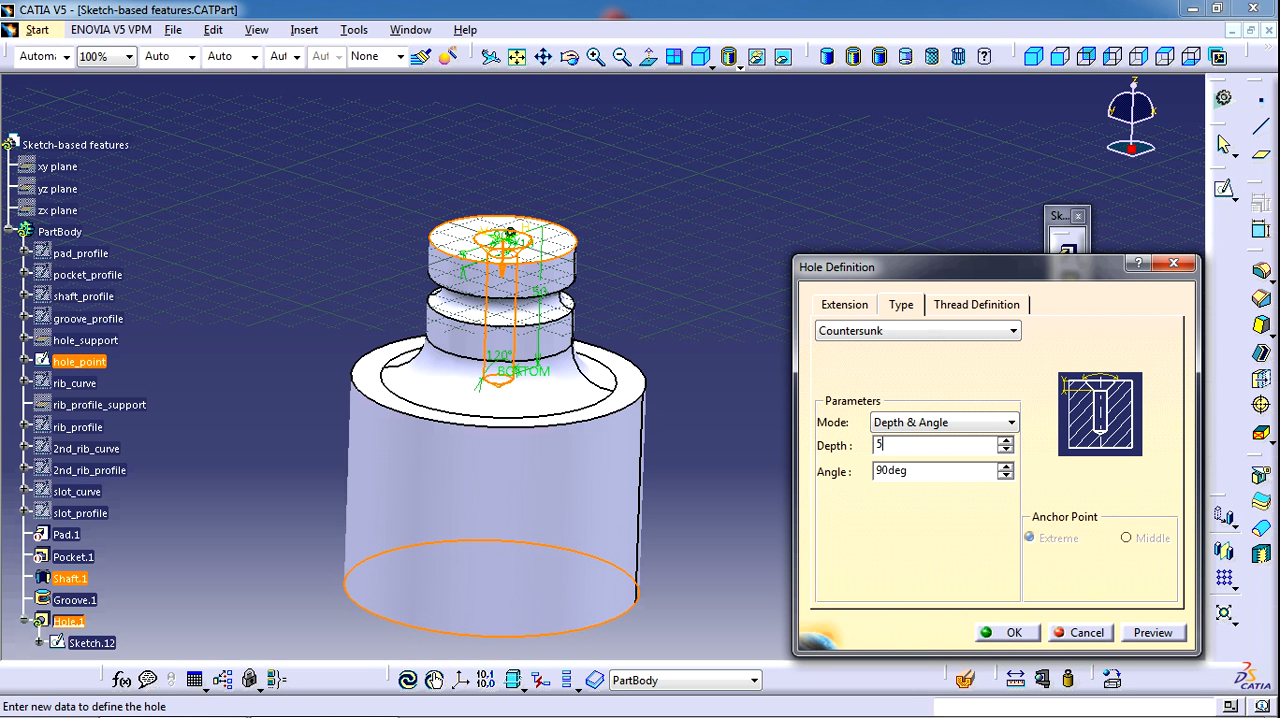
key("BackSpace")
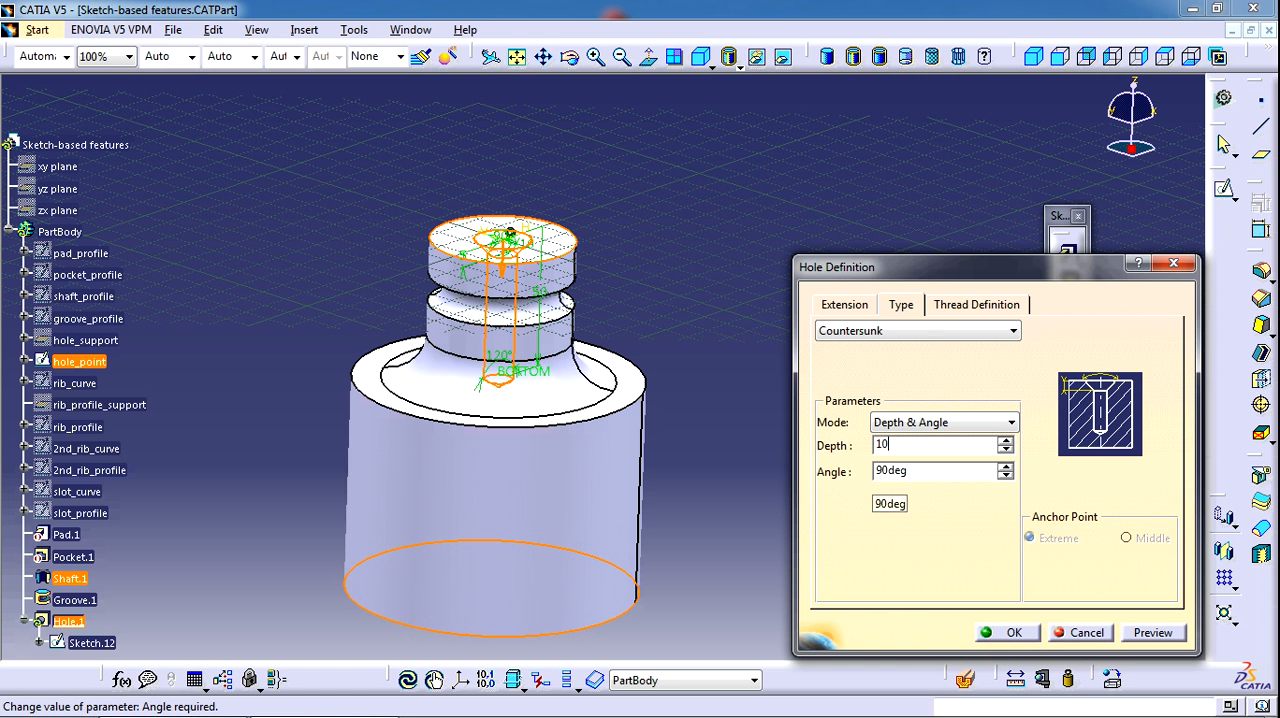
left_click(804, 200)
middle_click_drag(657, 301, 677, 293, "ctrl")
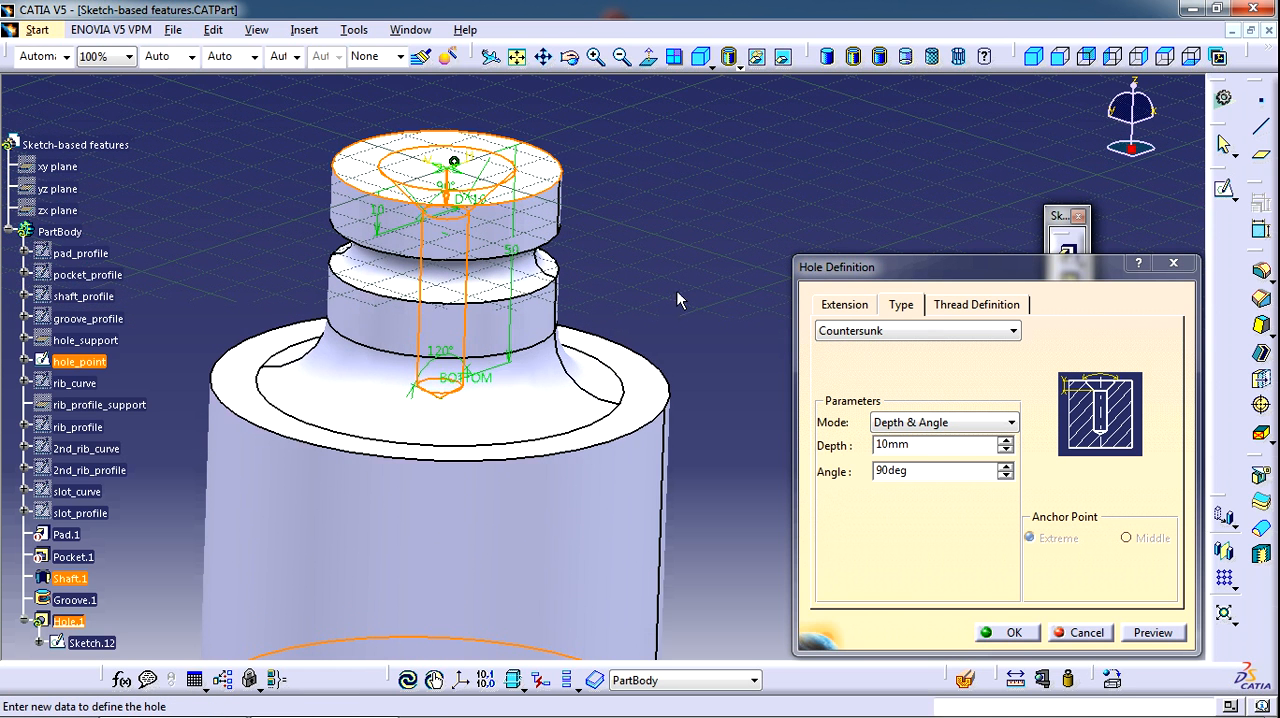
Make the hole threaded and set its thread type to Metric Thin Pitch
left_click(965, 306)
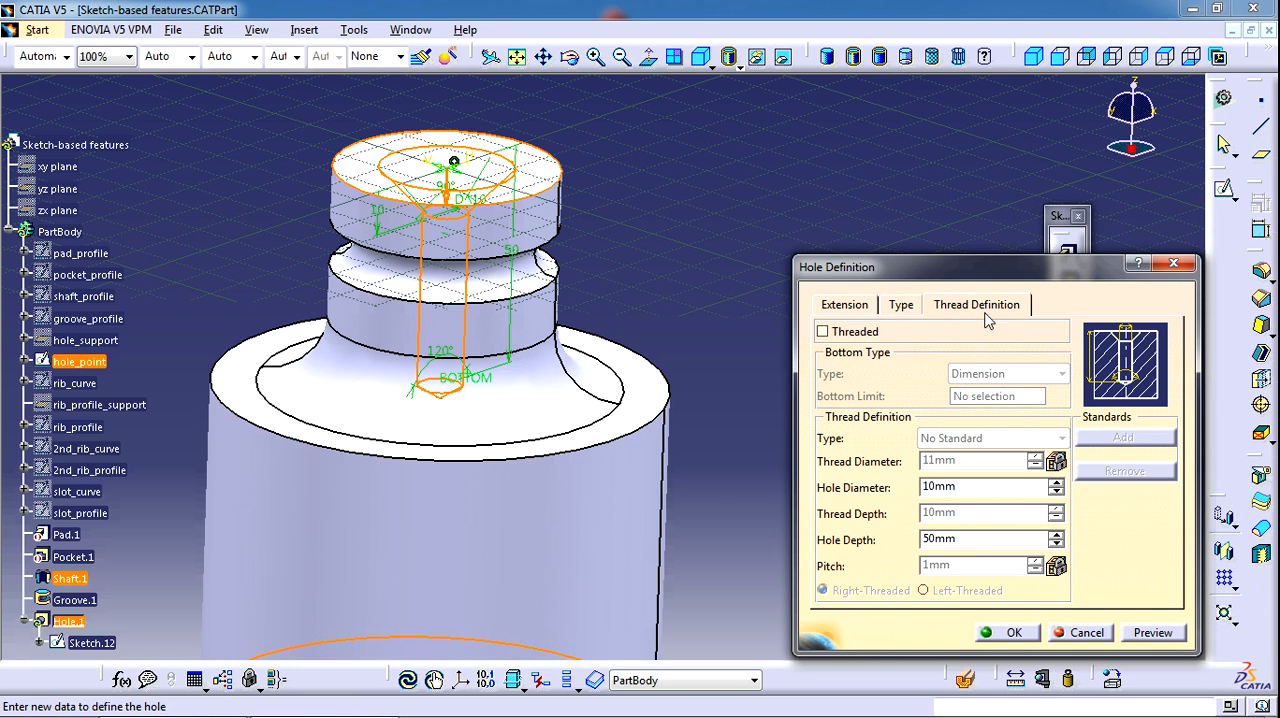
middle_click_drag(608, 303, 671, 254)
middle_click_drag(543, 346, 790, 362)
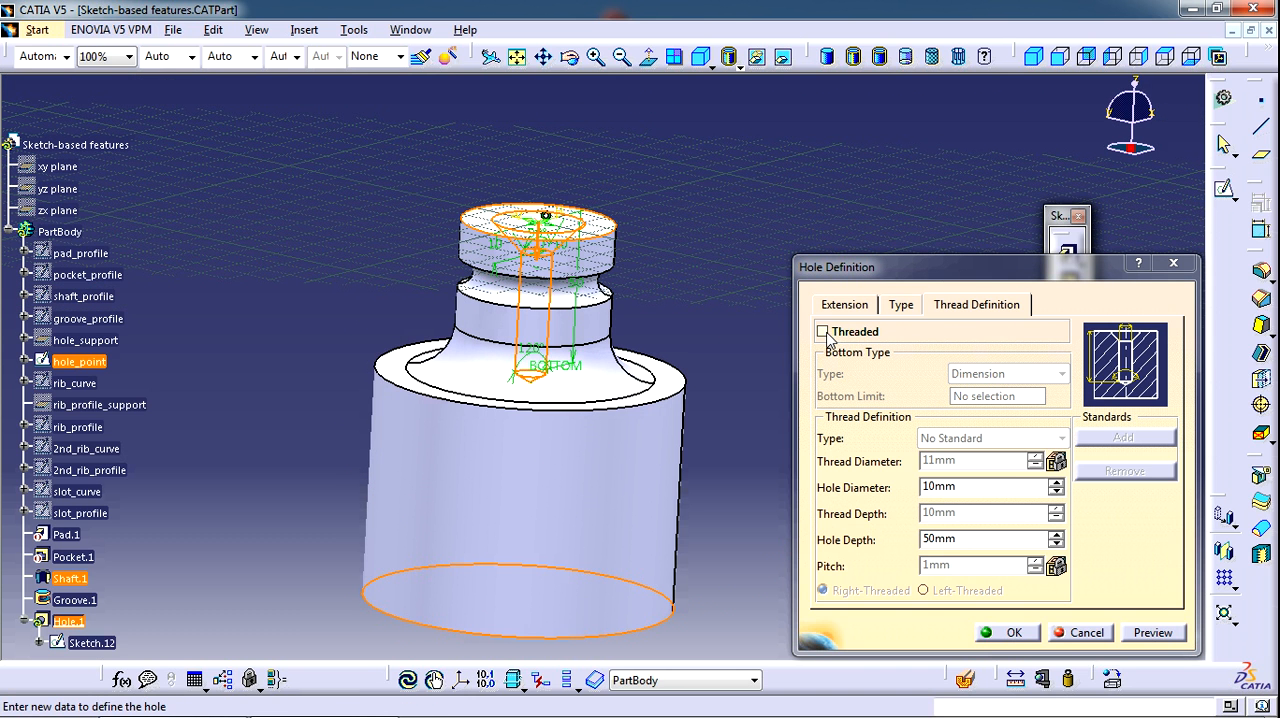
left_click(823, 333)
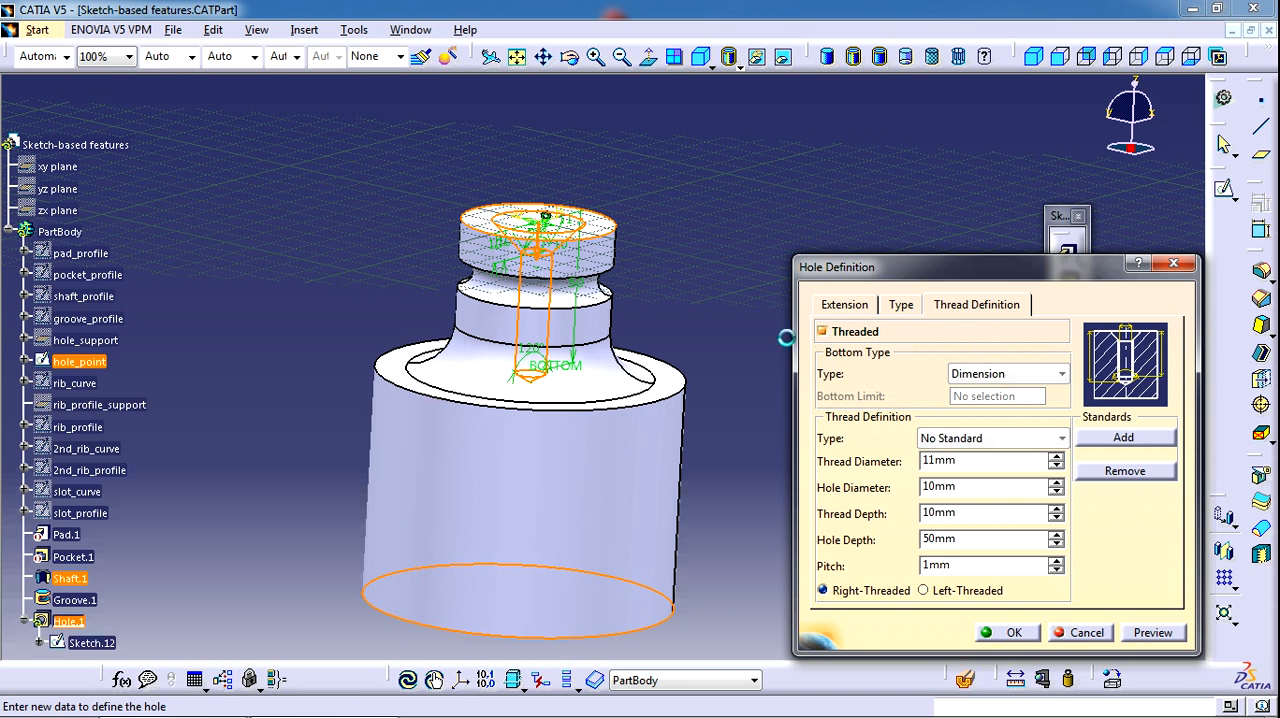
middle_click_drag(624, 325, 620, 360)
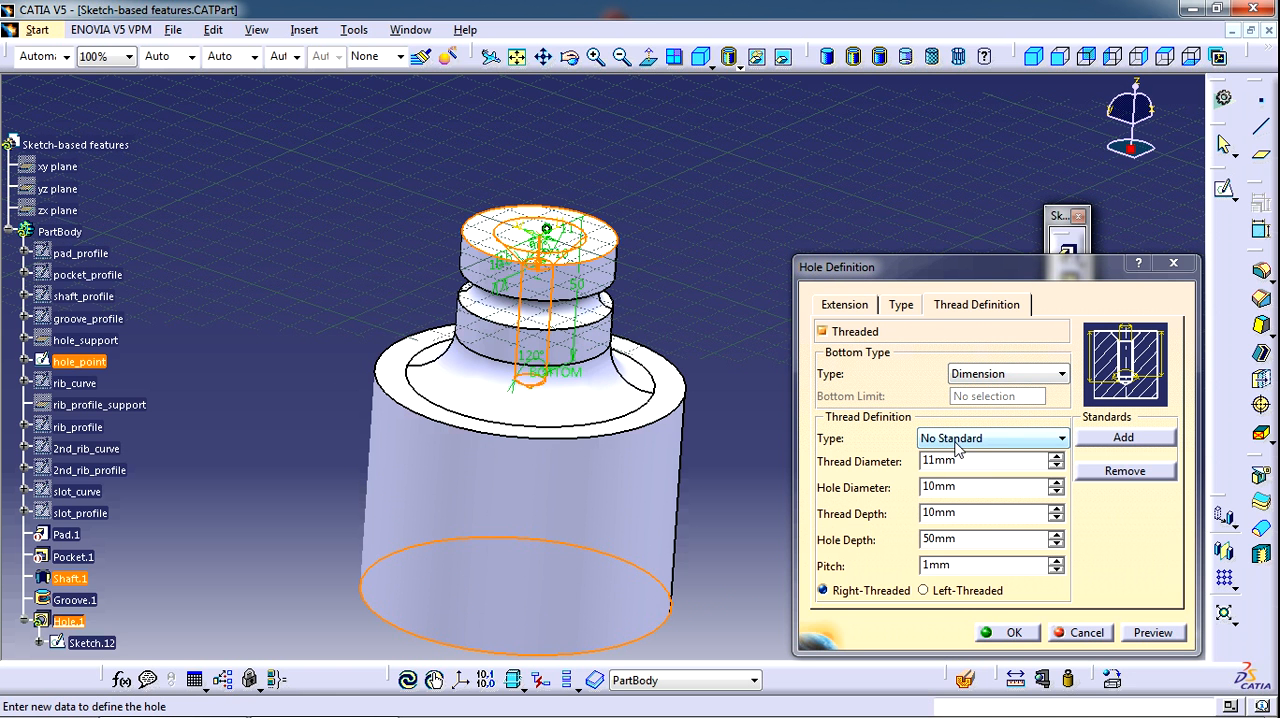
left_click(994, 441)
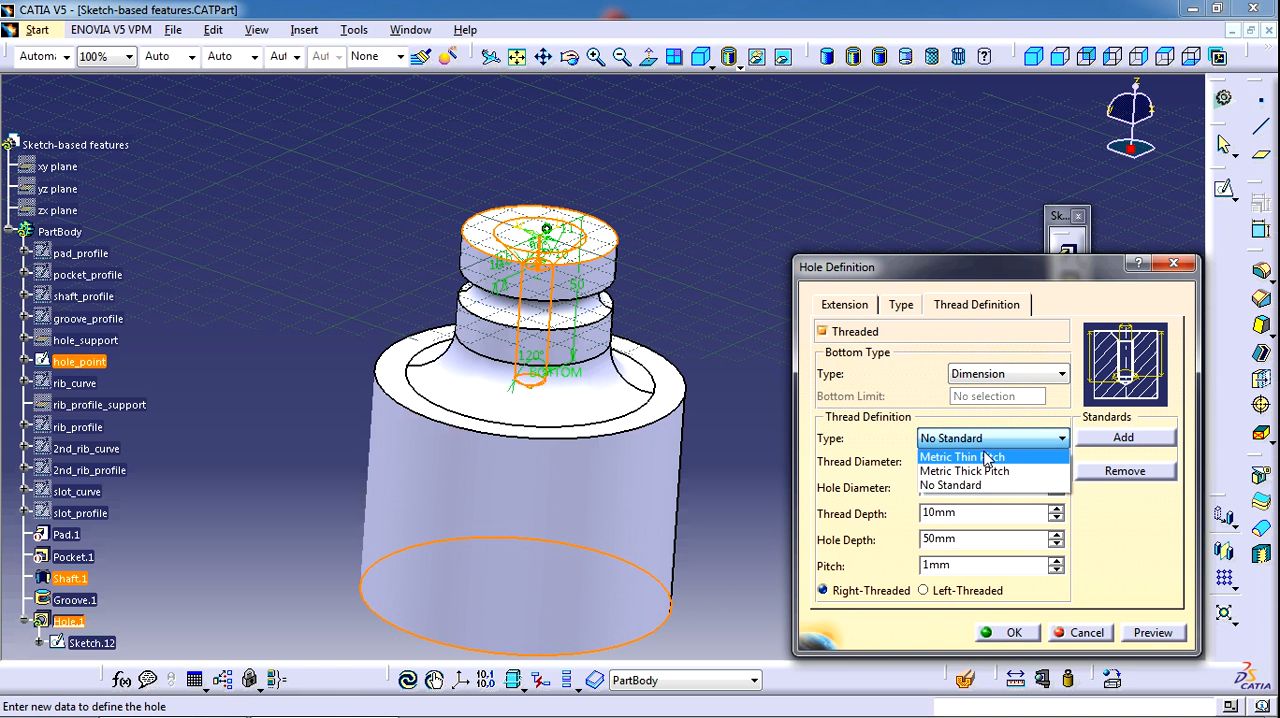
left_click(988, 458)
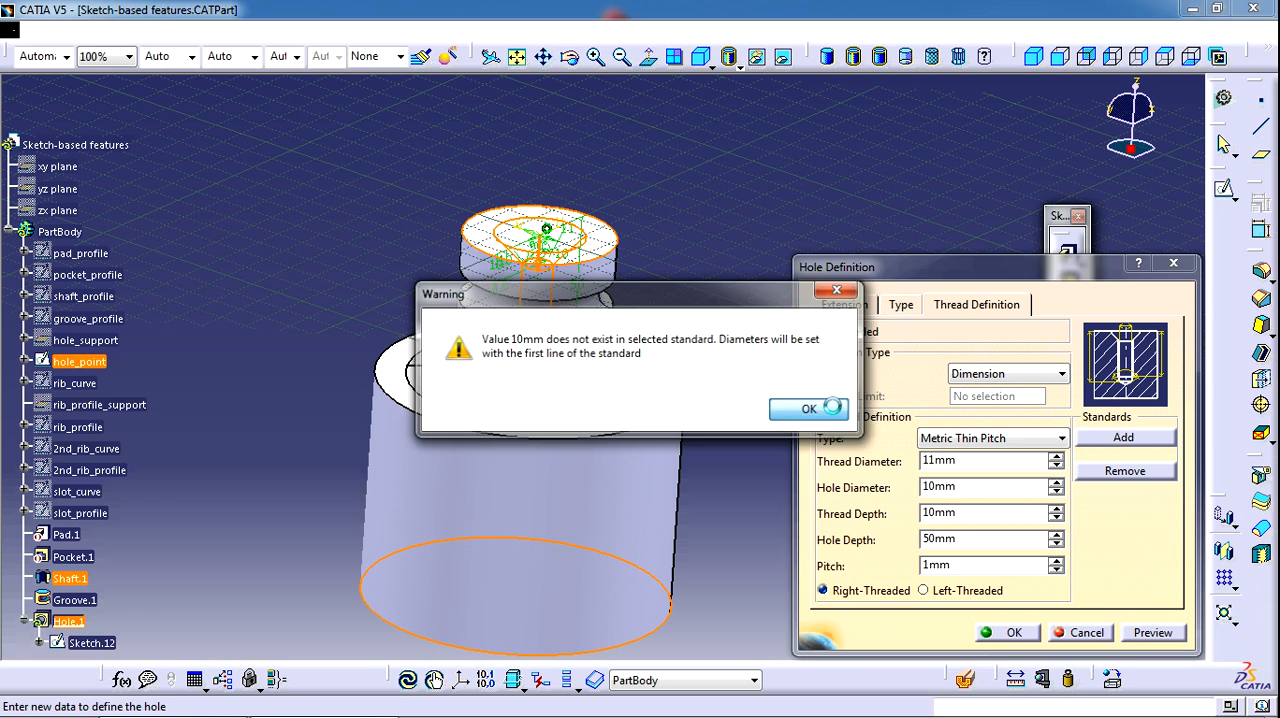
left_click(810, 409)
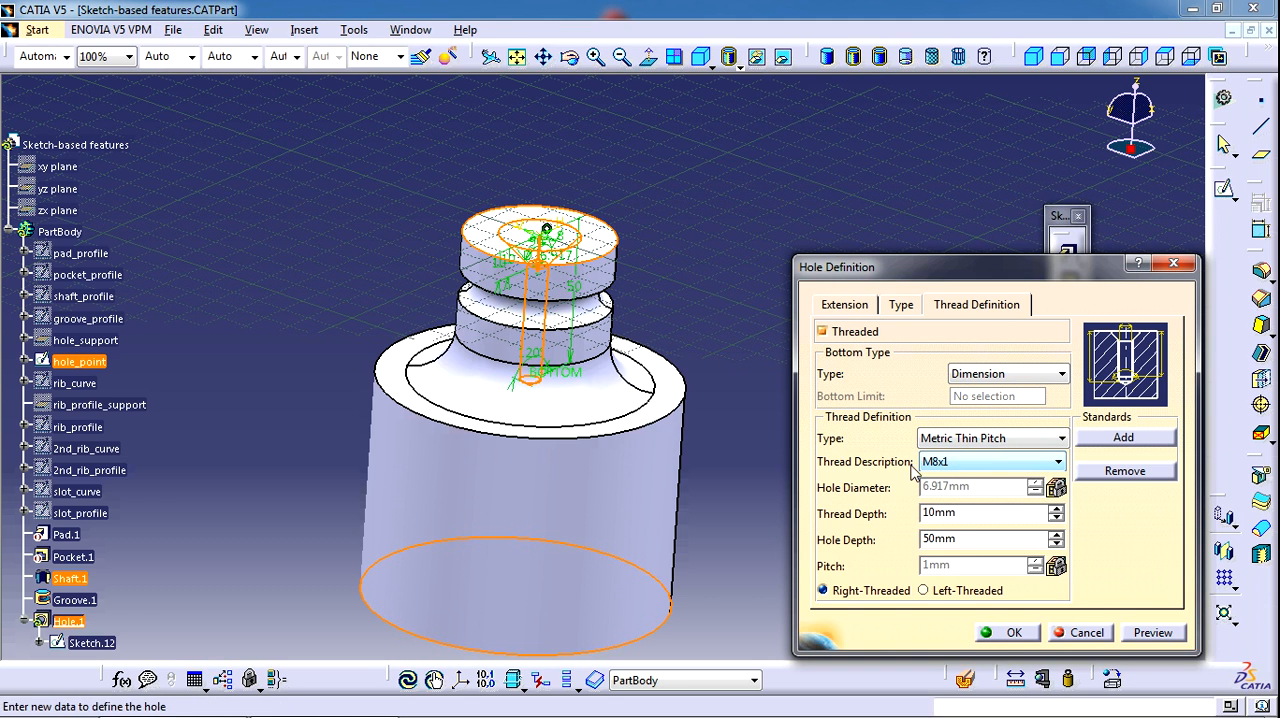
middle_click_drag(699, 449, 706, 399)
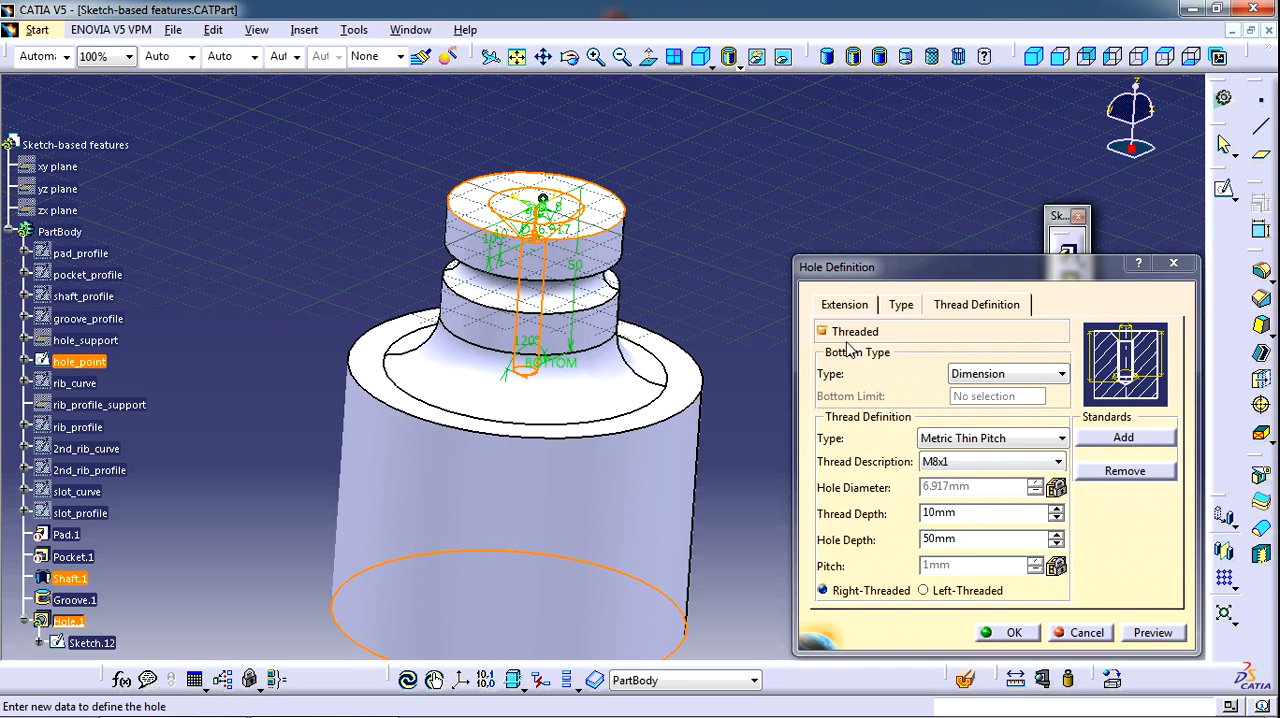
Set the hole's thread description to M10x1.25 and its thread depth to 25 mm
left_click(845, 304)
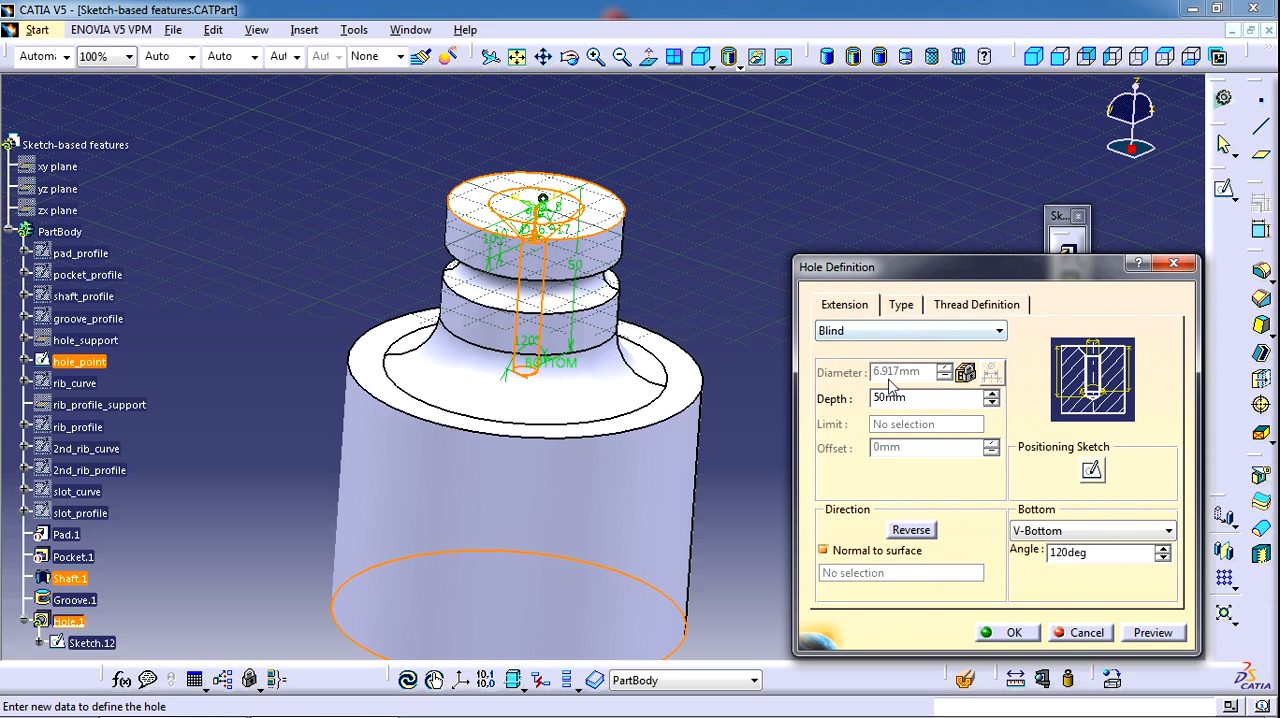
left_click(976, 305)
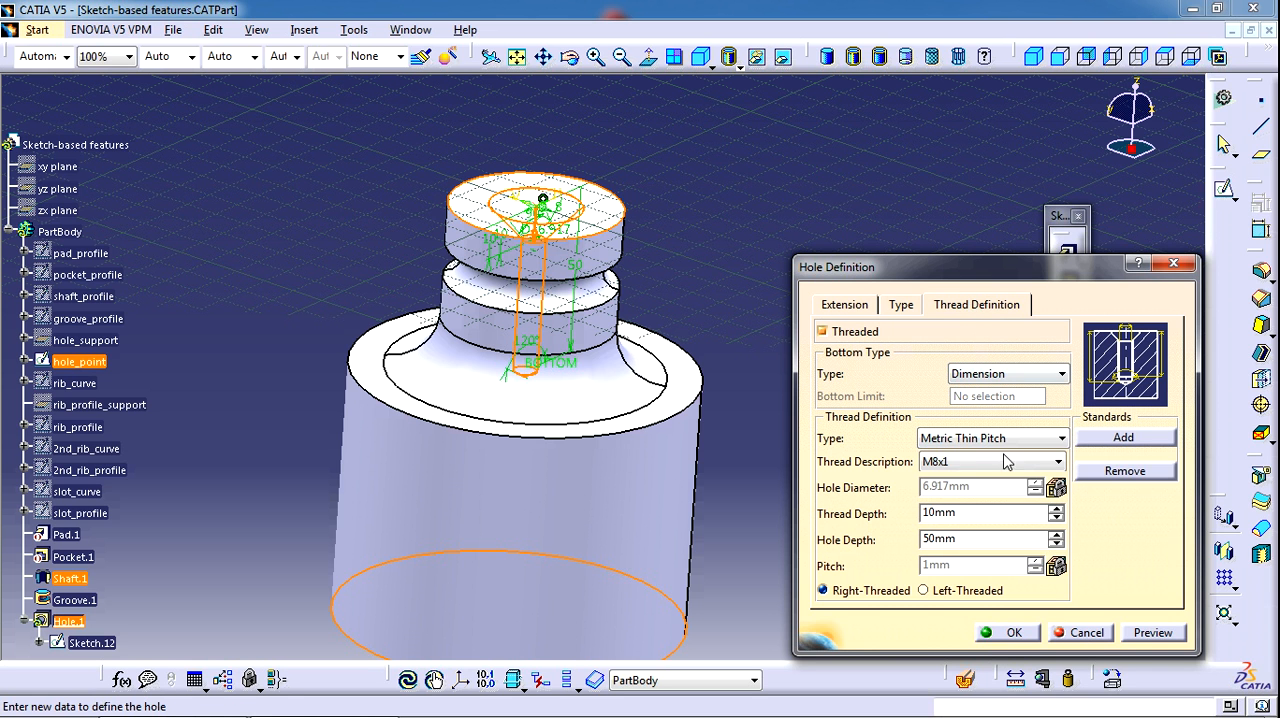
left_click(972, 464)
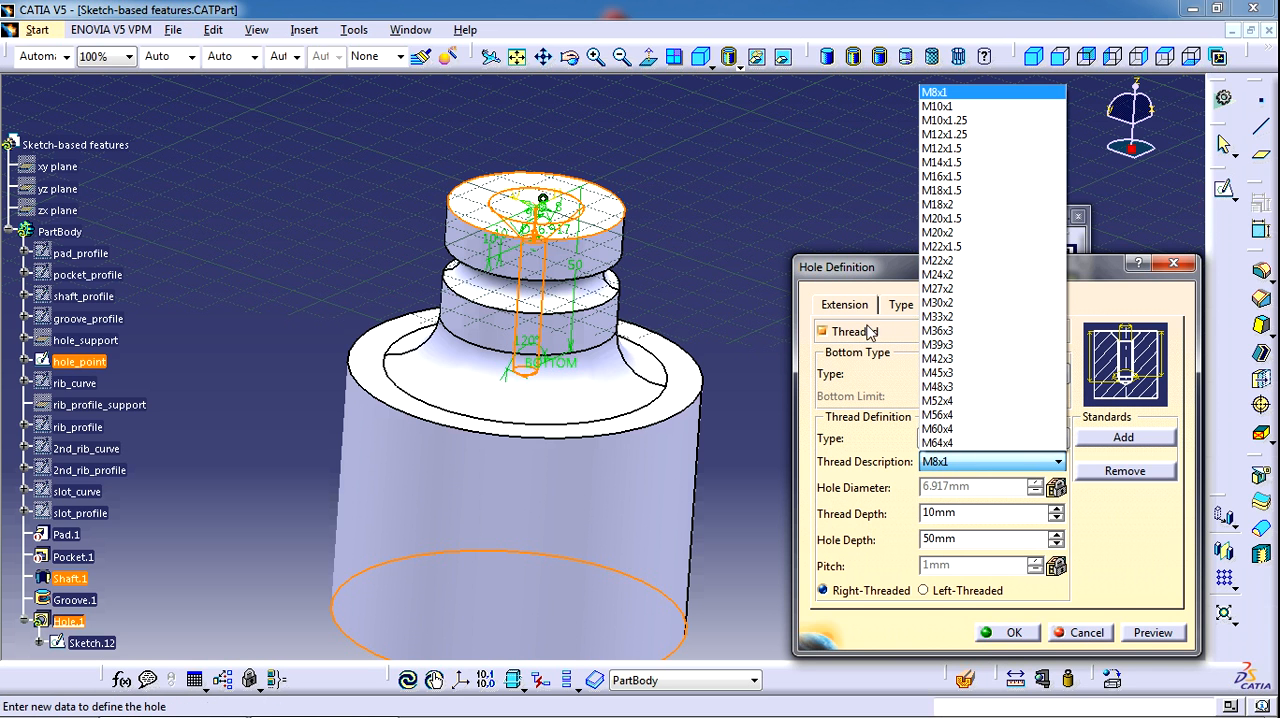
left_click(974, 121)
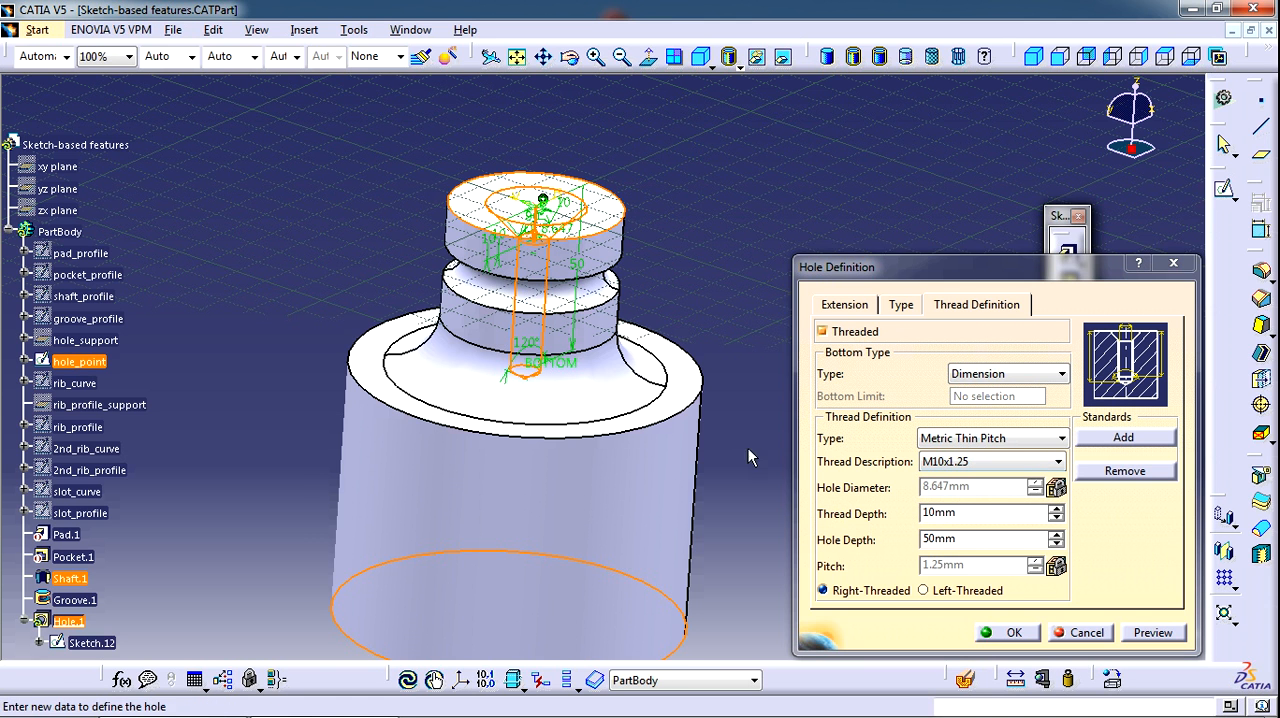
left_click_drag(990, 512, 890, 507)
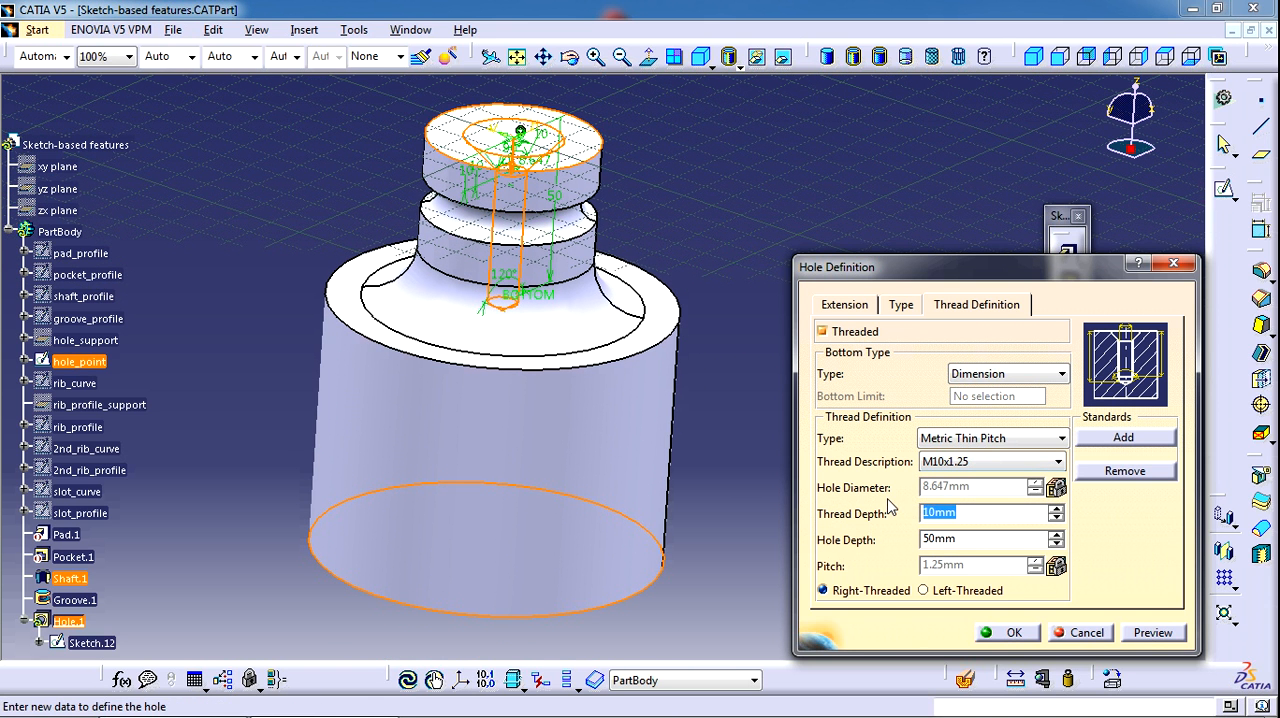
type("25")
key("Return")
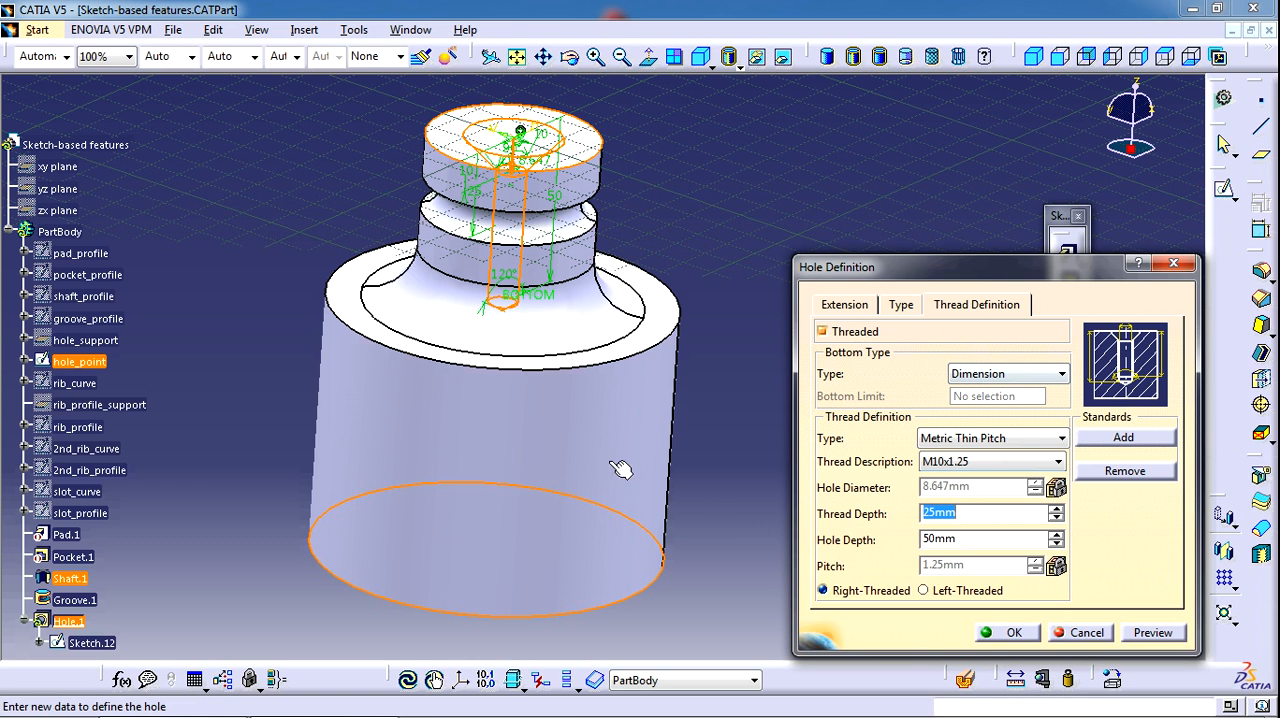
middle_click_drag(621, 469, 683, 489)
middle_click_drag(634, 380, 700, 368)
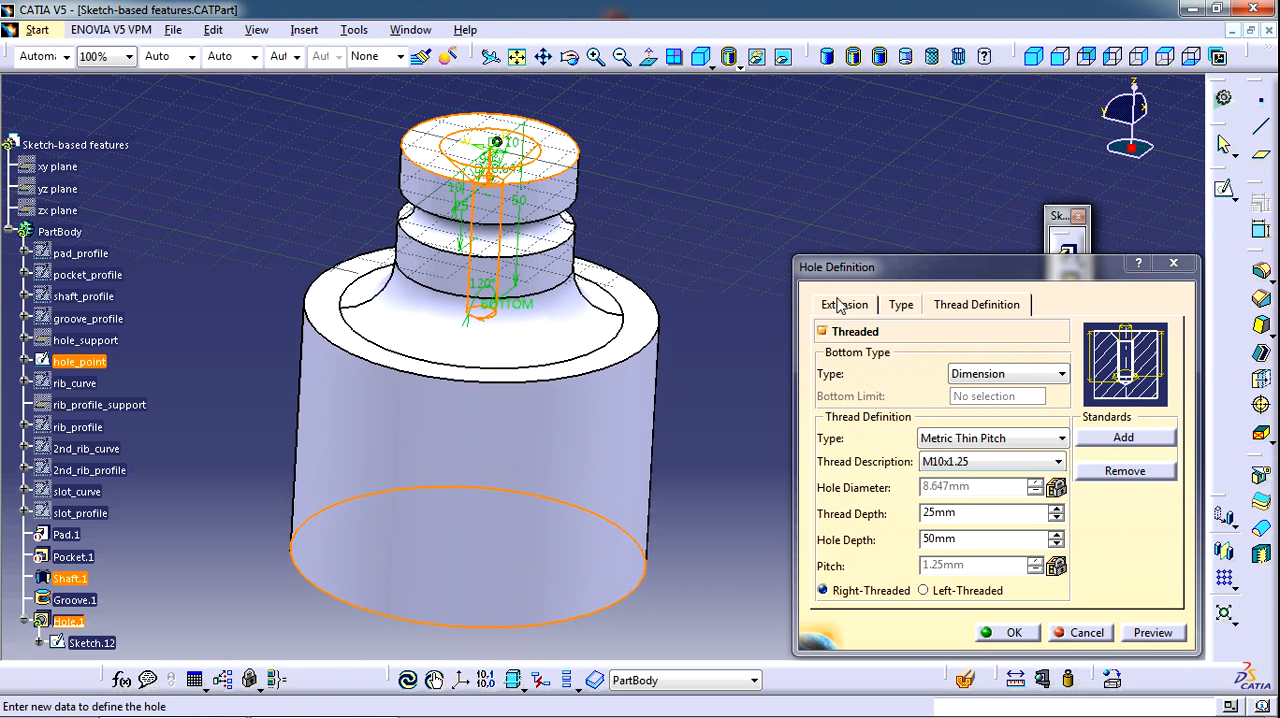
Review the hole's extension and thread settings, create the hole and inspect it on the shaft's top face
left_click(849, 302)
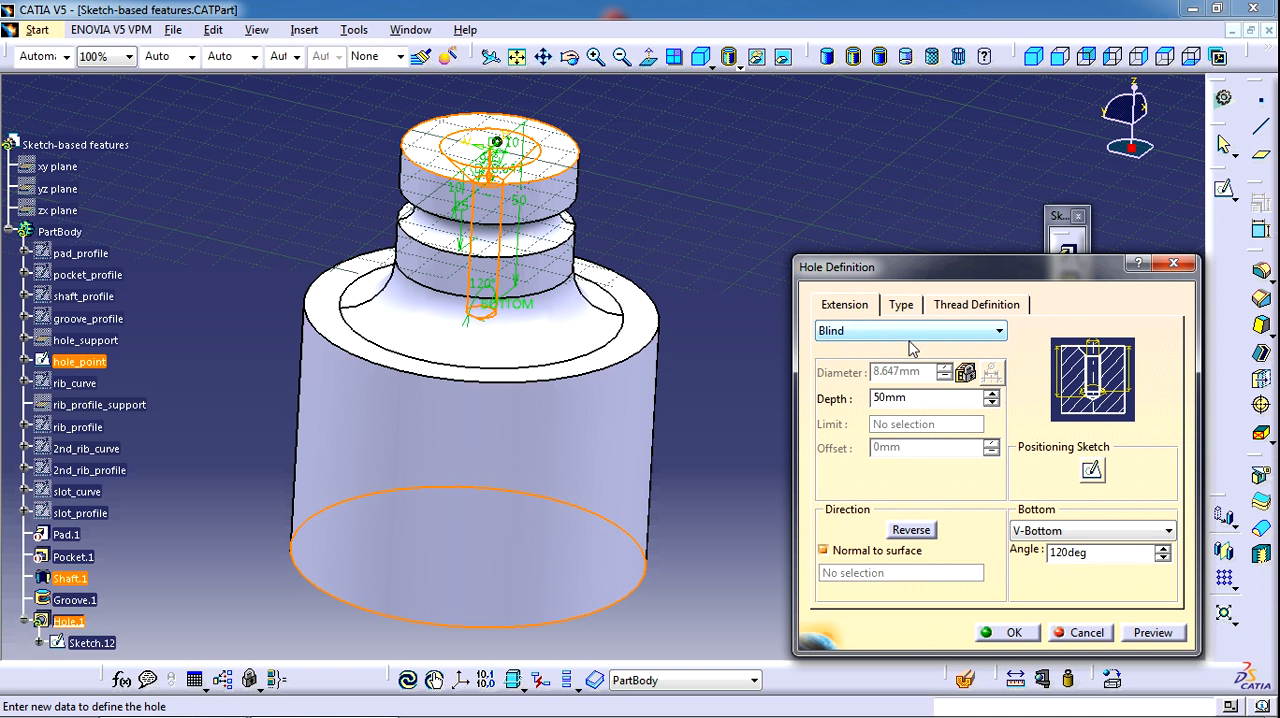
left_click(986, 298)
middle_click_drag(682, 418, 725, 393)
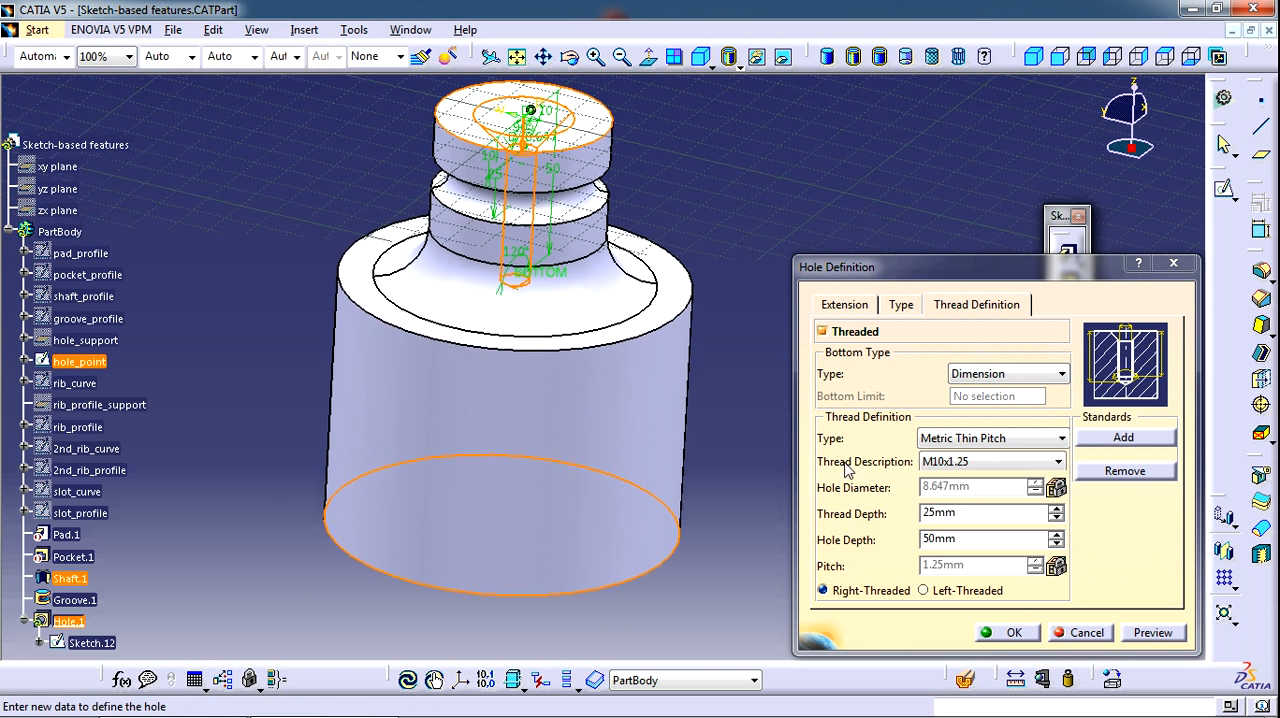
left_click(1012, 633)
middle_click_drag(626, 297, 871, 303)
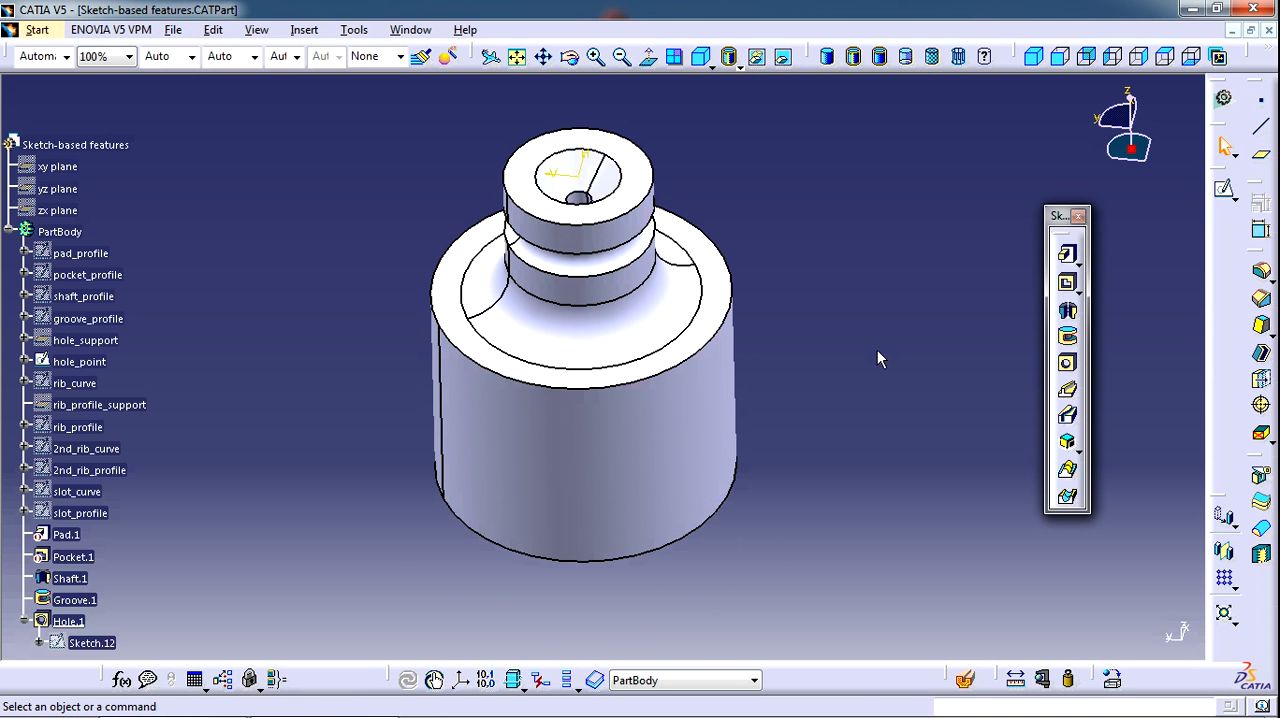
middle_click_drag(993, 425, 923, 500)
middle_click_drag(623, 514, 594, 438)
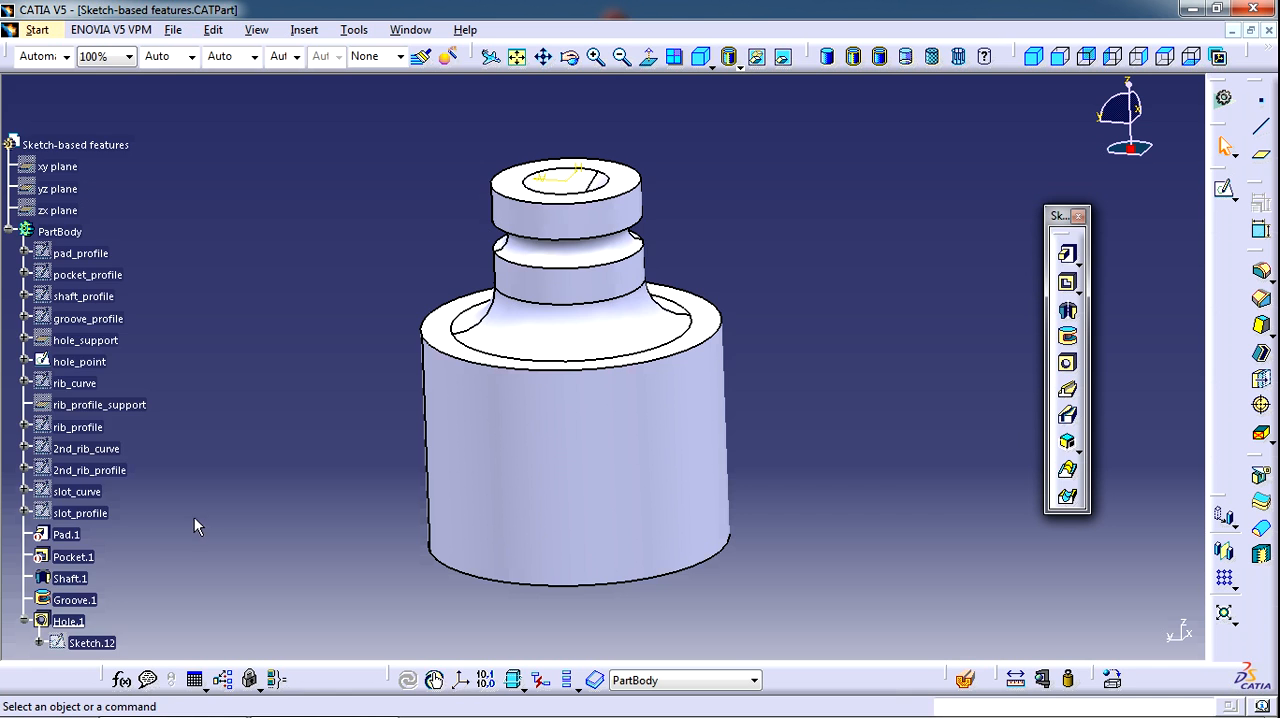
Deactivate the shaft, groove and hole features together, including their aggregated elements
scroll(180, 490, "down", 3)
left_click(80, 402)
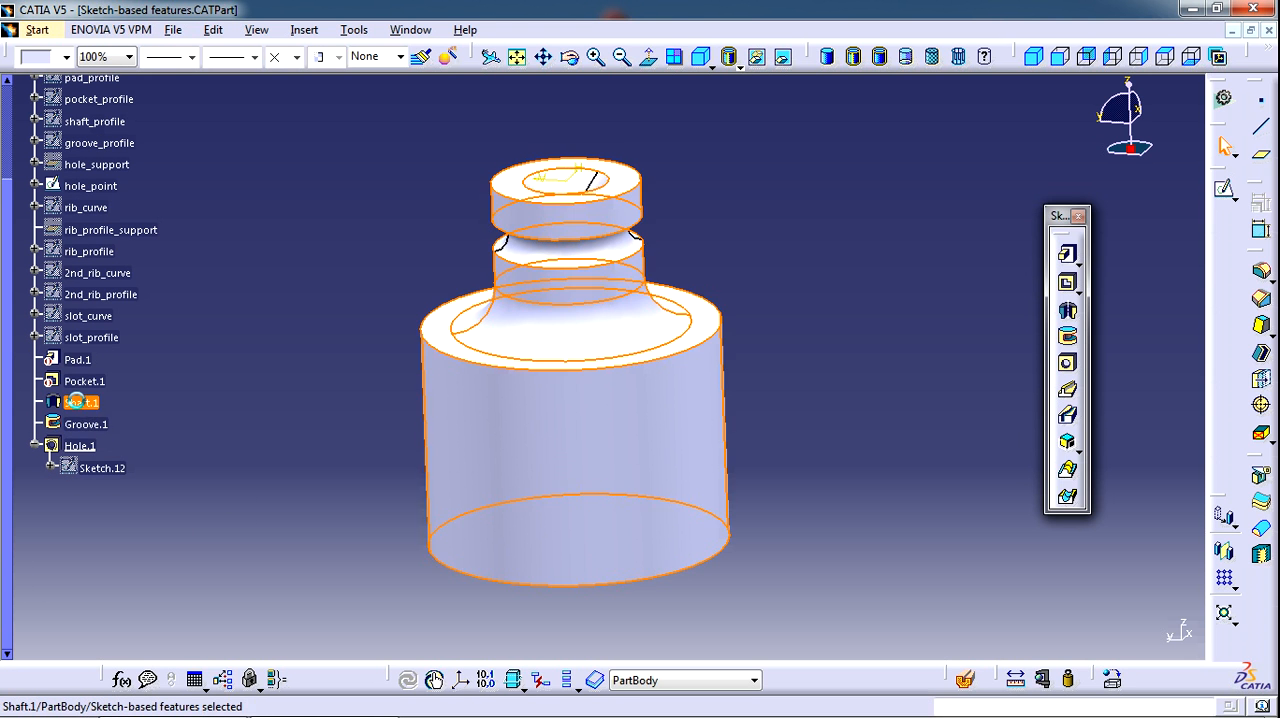
left_click(92, 447, "shift")
right_click(90, 447)
mouse_move(178, 433)
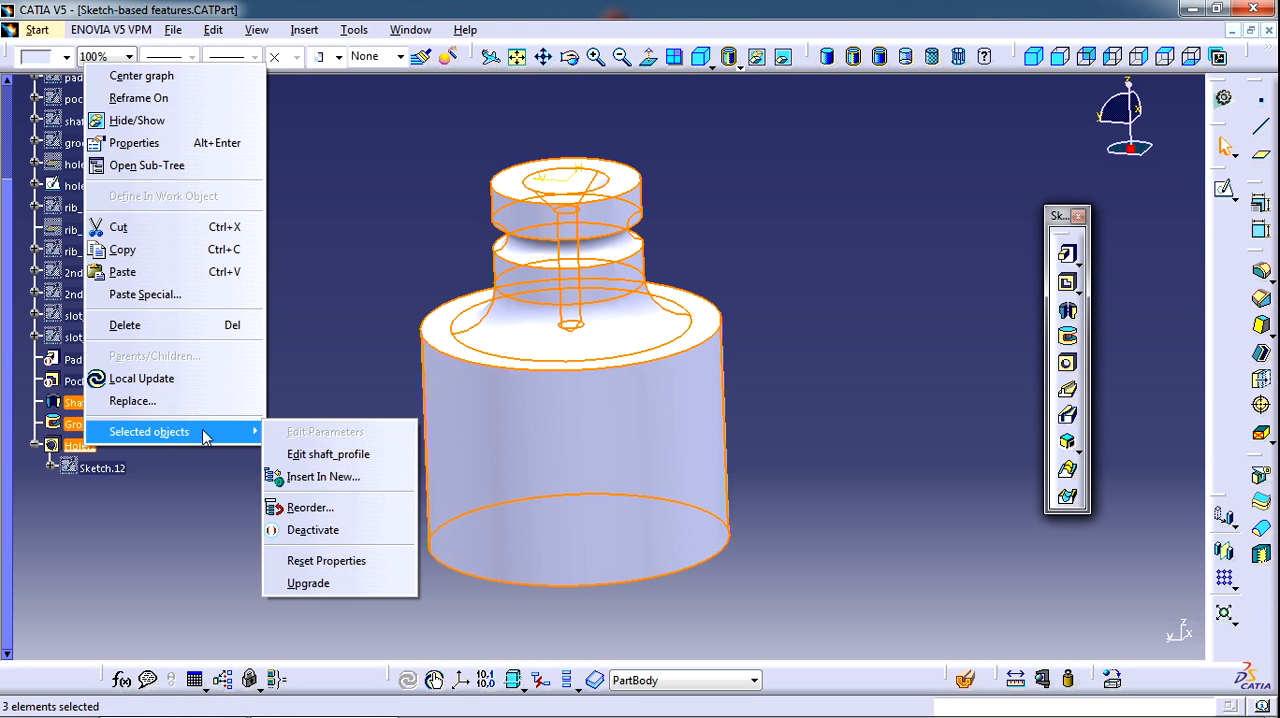
left_click(325, 530)
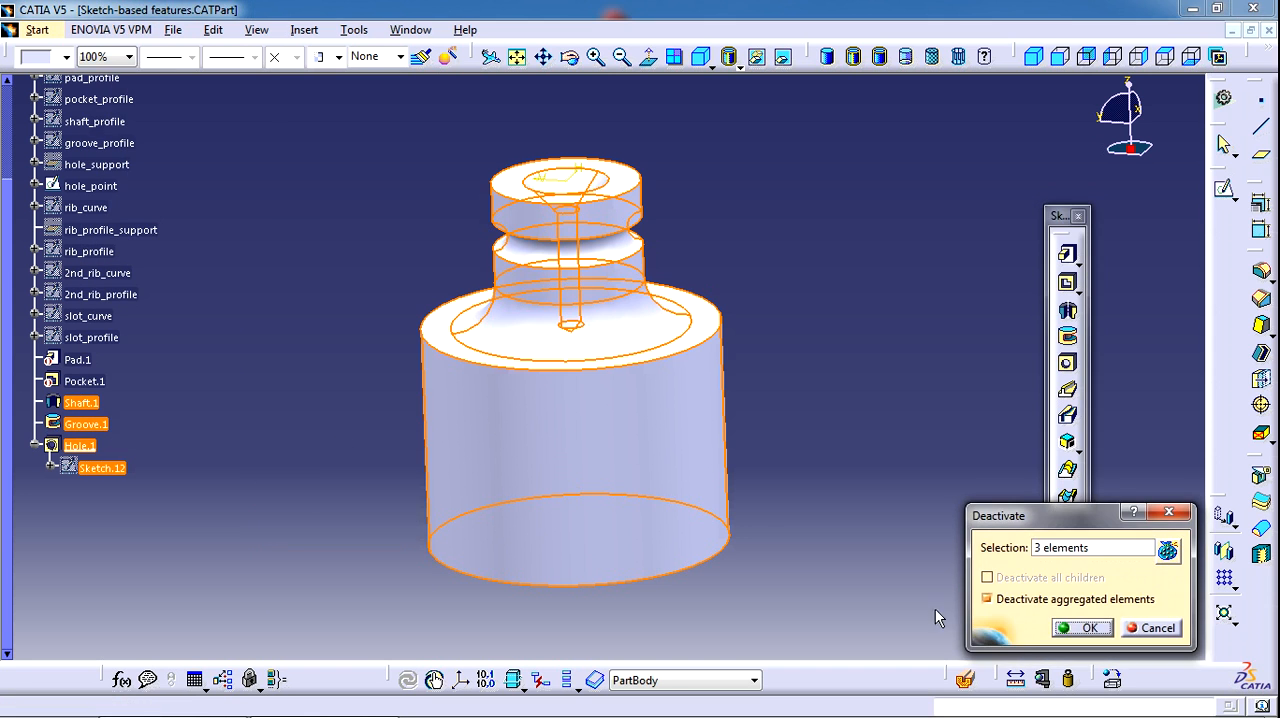
left_click(1060, 627)
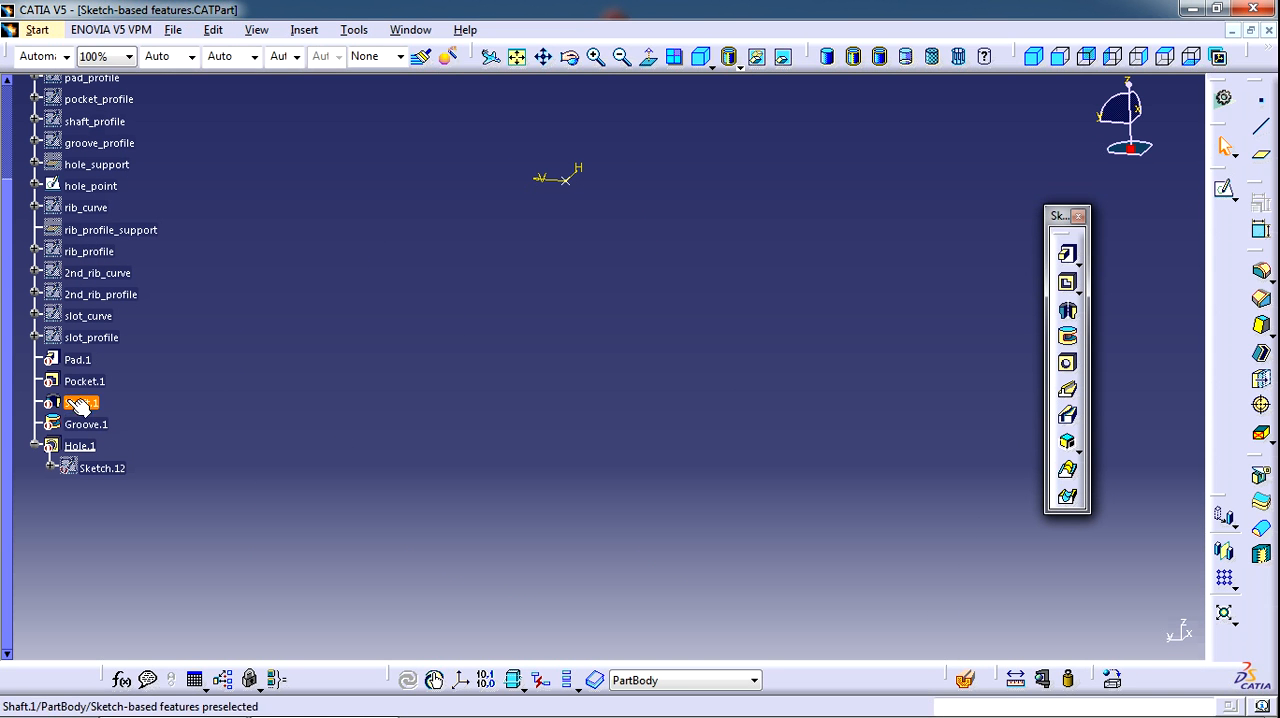
Hide the hole_point sketch
right_click(88, 184)
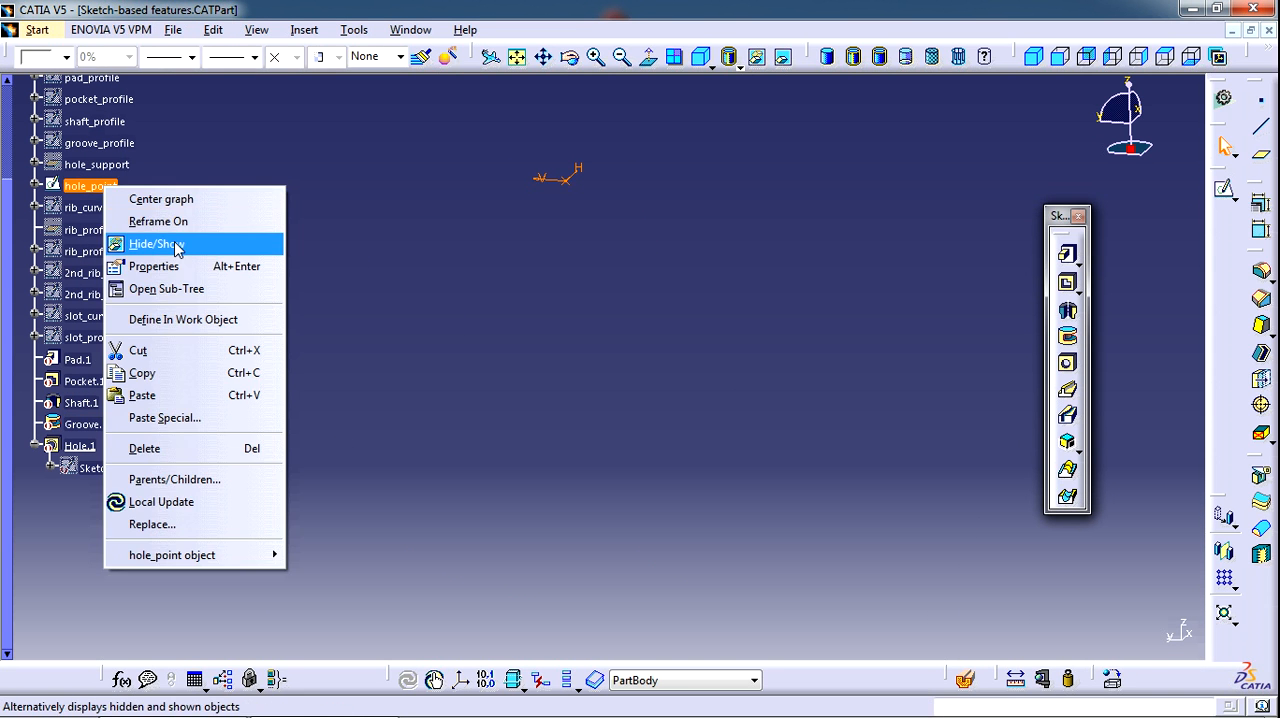
left_click(180, 246)
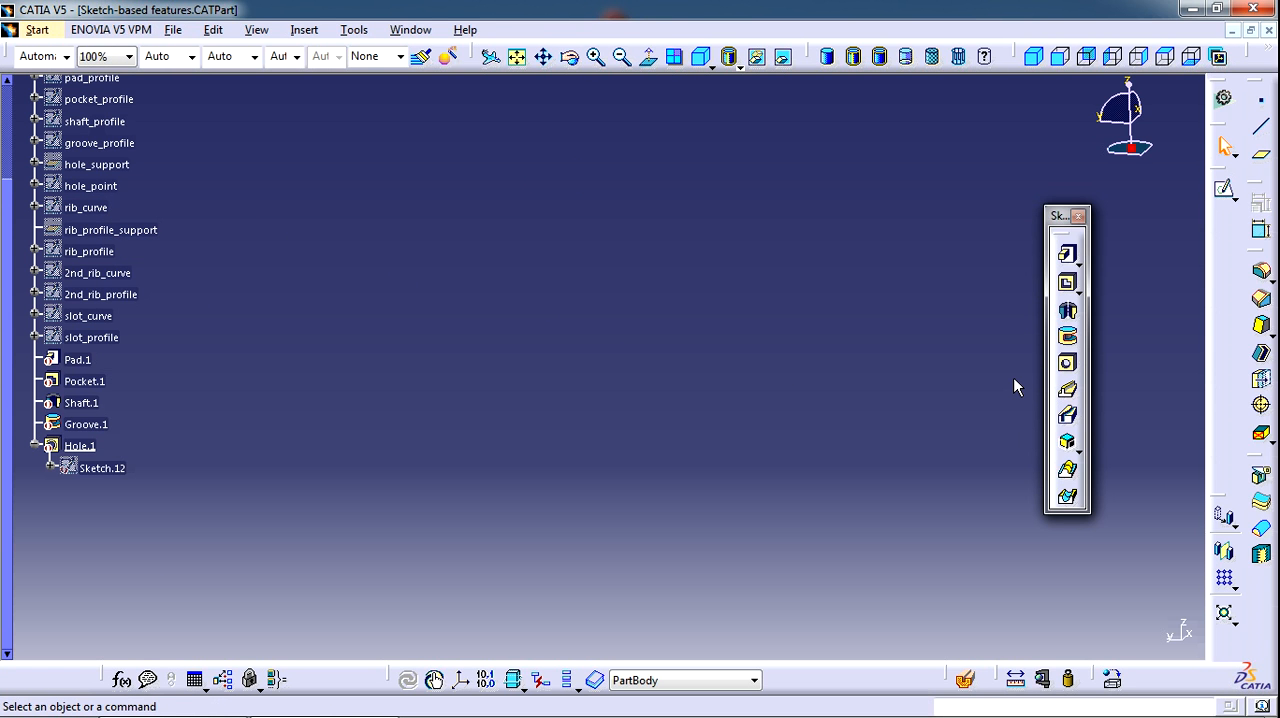
middle_click(777, 400)
left_click(331, 234)
Show the rib_curve sketch and the rib_profile_support plane
right_click(90, 207)
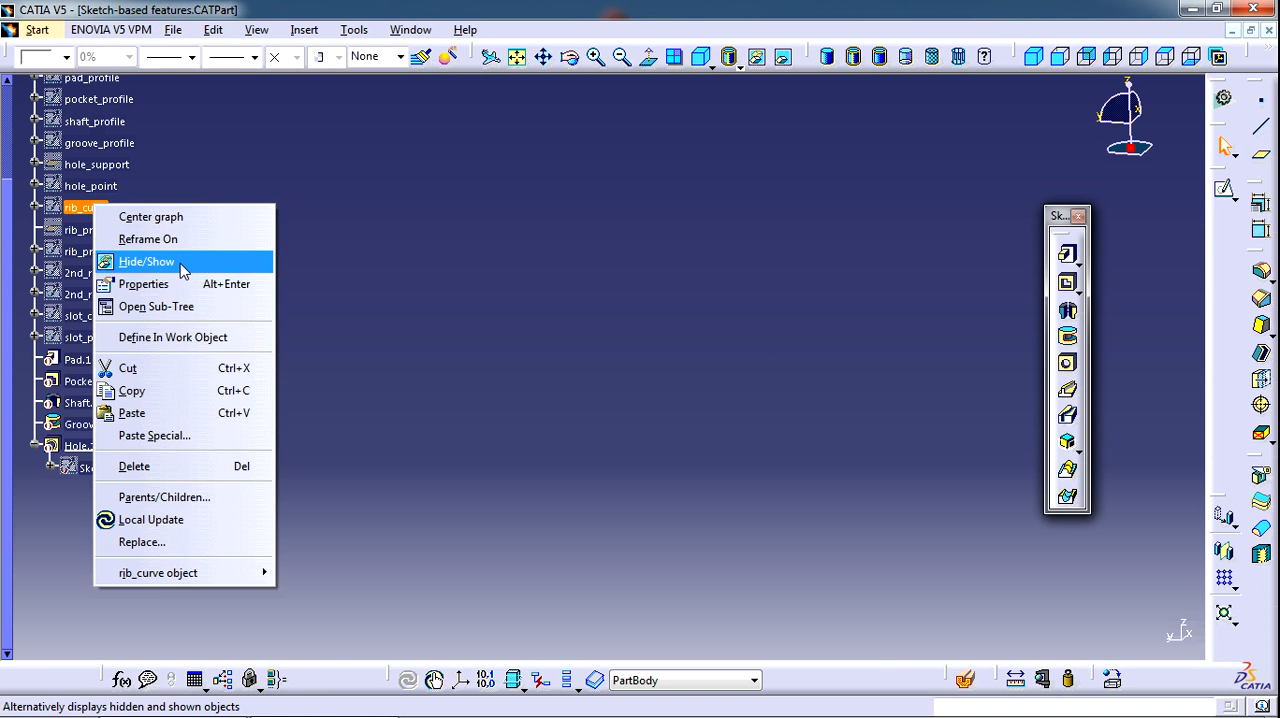
left_click(181, 264)
right_click(130, 231)
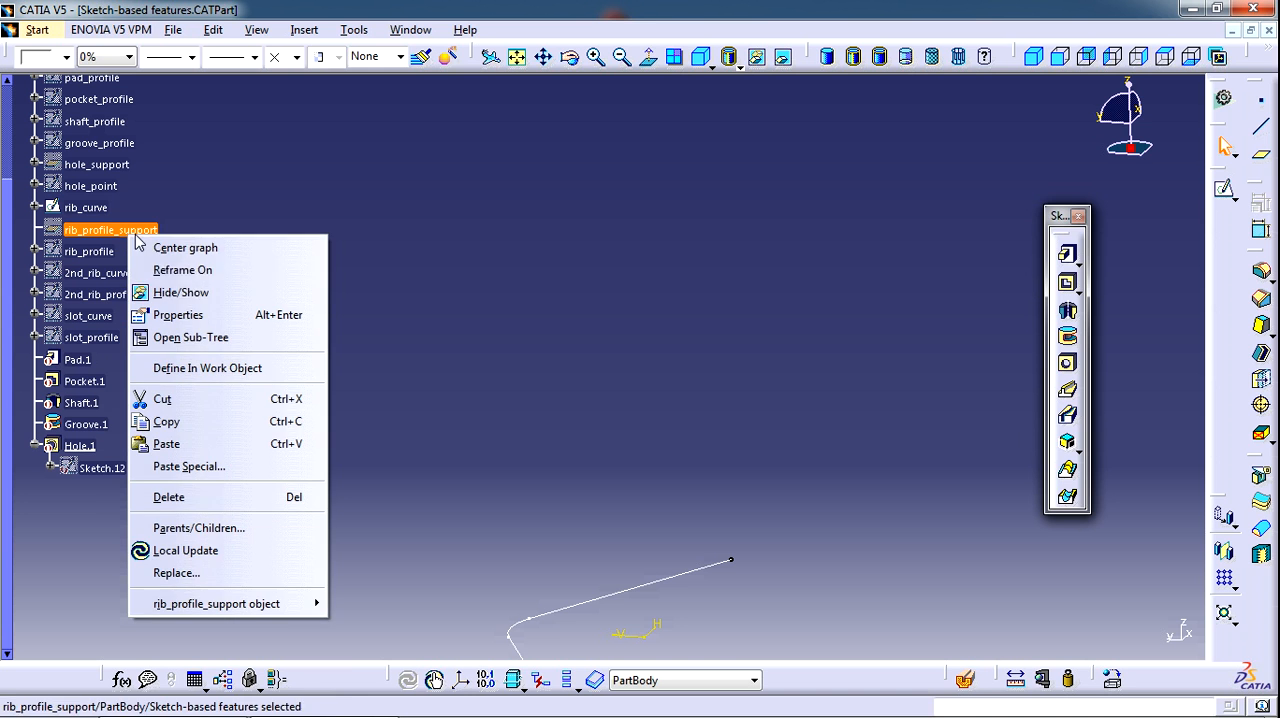
left_click(183, 294)
middle_click_drag(632, 446, 600, 258)
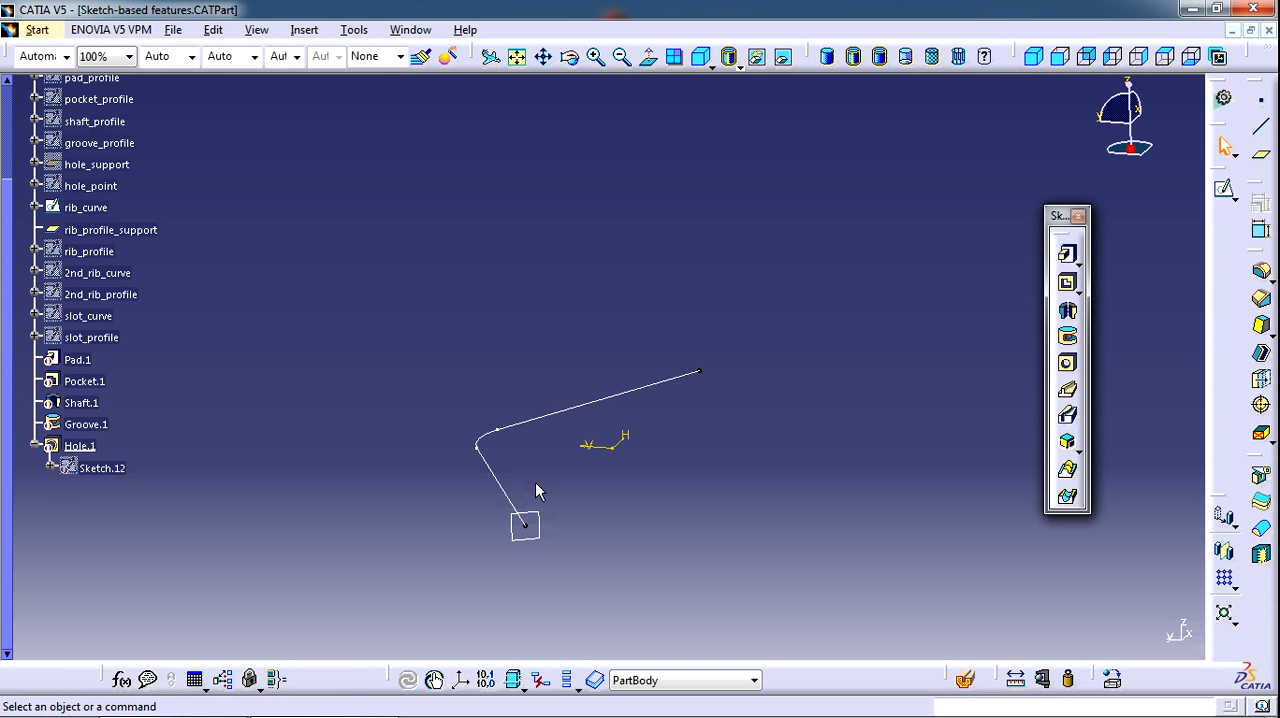
Hide the rib_profile_support plane and show the rib_profile sketch at the end of the curve
right_click(95, 211)
left_click(85, 230)
right_click(92, 232)
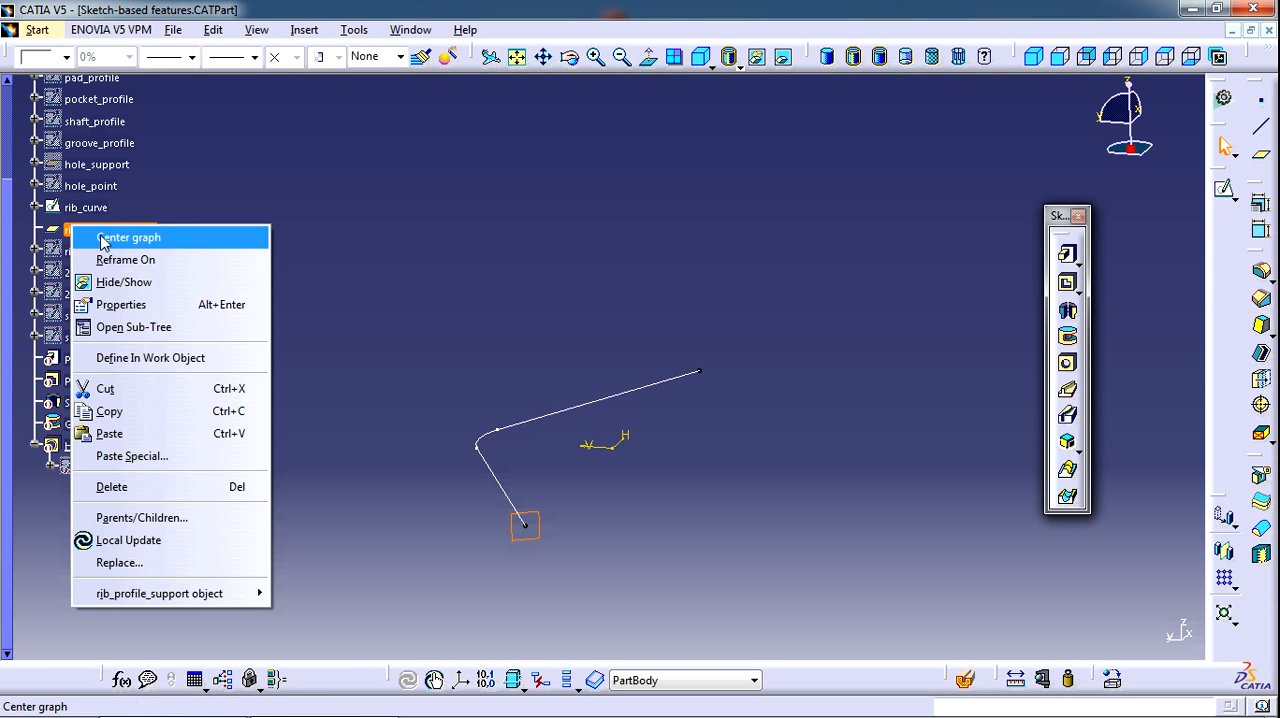
left_click(124, 282)
right_click(97, 251)
left_click(182, 314)
middle_click_drag(543, 438, 552, 359)
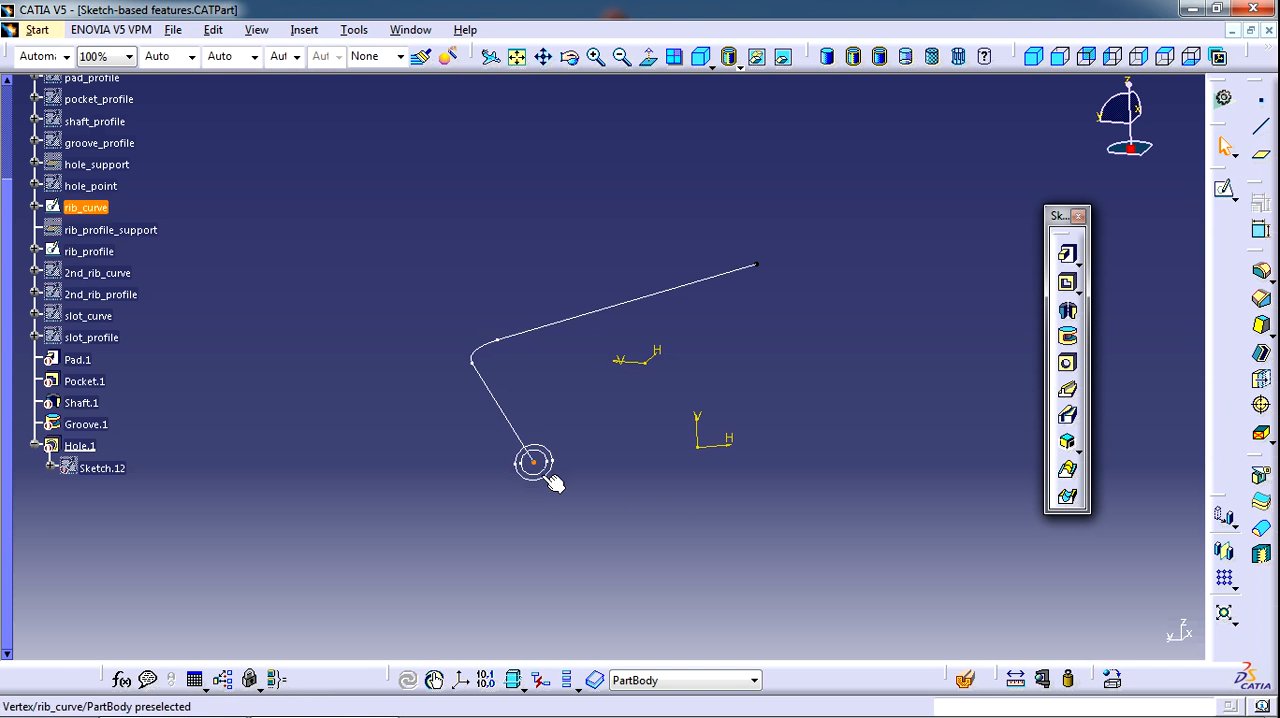
Create a rib by sweeping rib_profile along the rib_curve center curve with Keep angle profile control
middle_click_drag(486, 449, 725, 457)
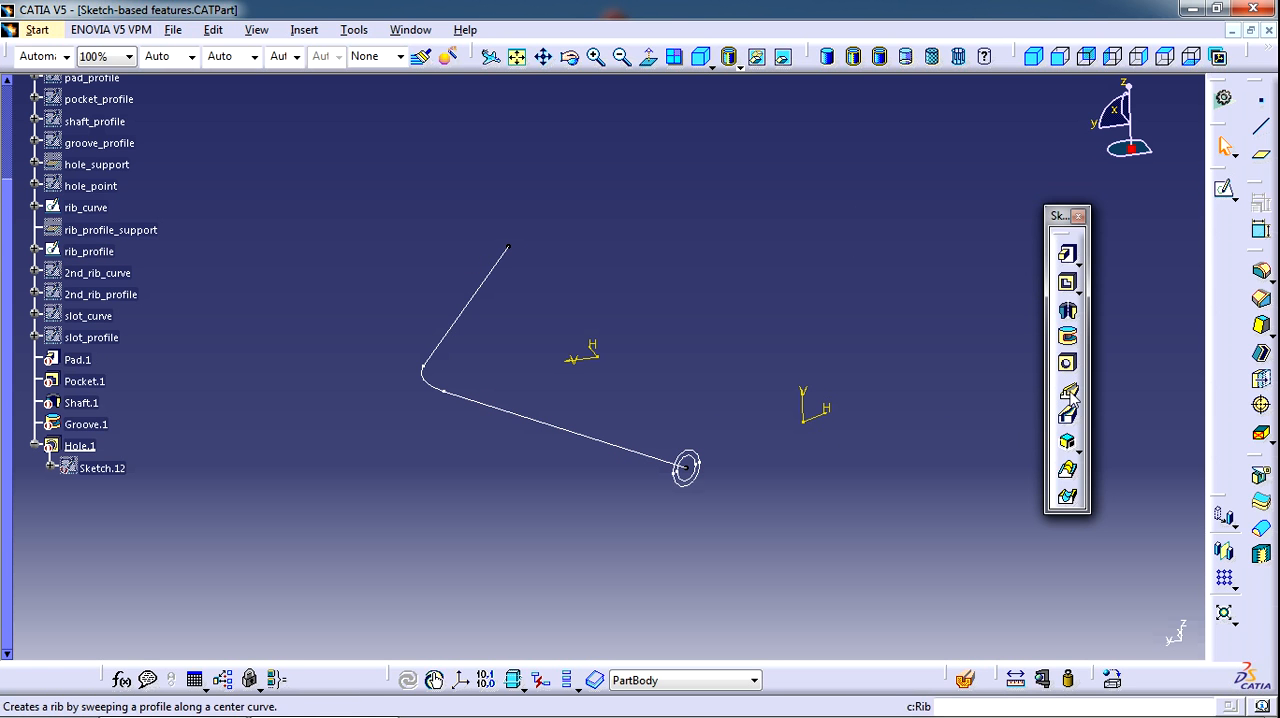
middle_click_drag(728, 310, 728, 300)
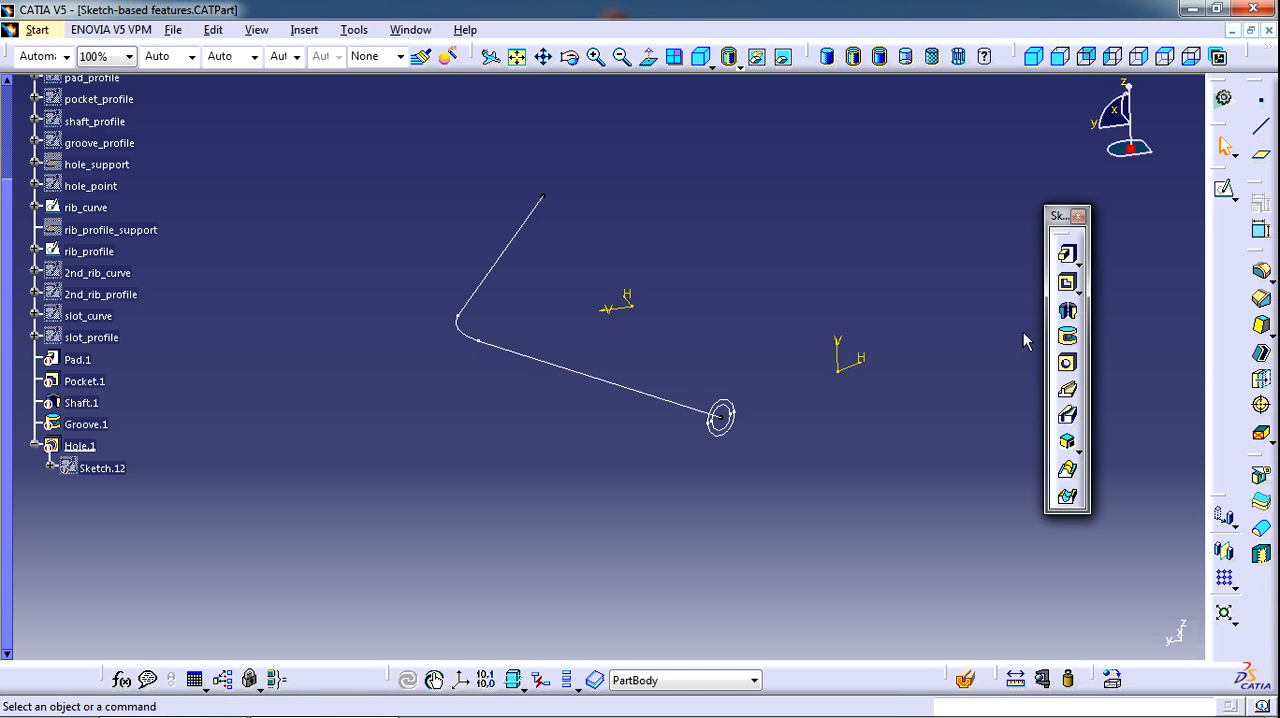
middle_click_drag(605, 503, 614, 461)
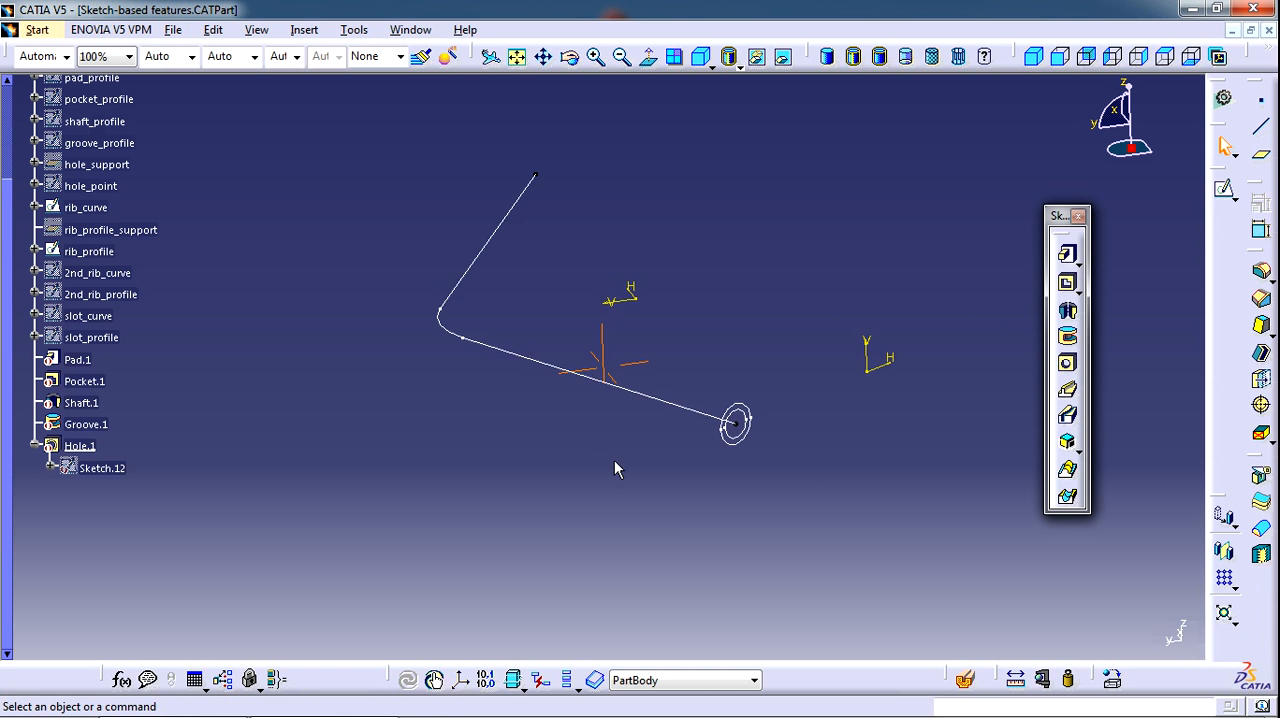
middle_click_drag(743, 477, 717, 514)
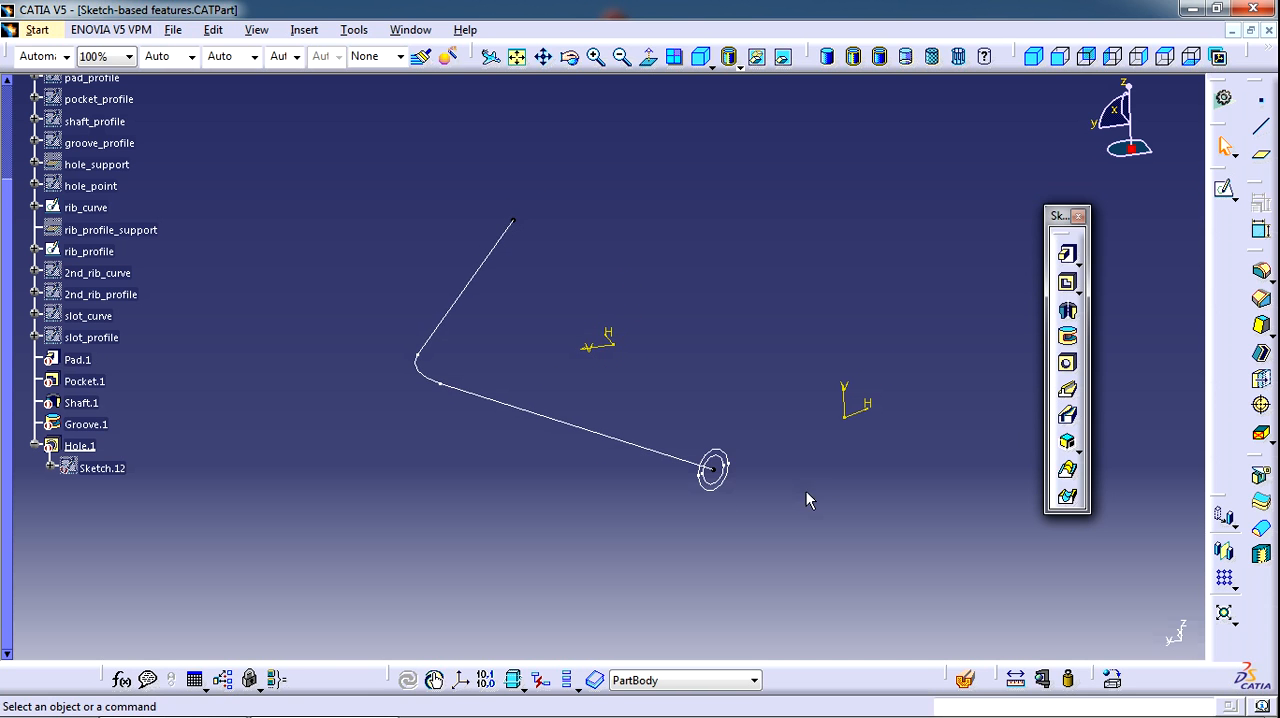
middle_click_drag(806, 500, 830, 479)
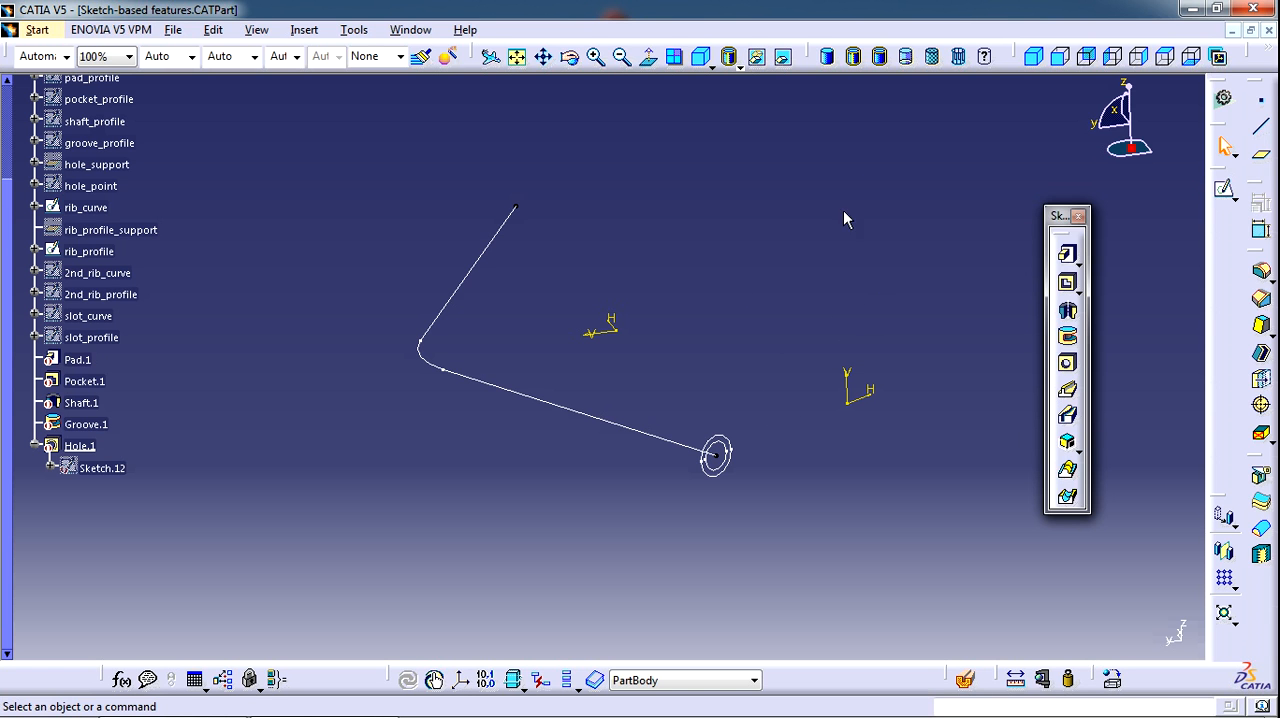
middle_click_drag(788, 332, 775, 322)
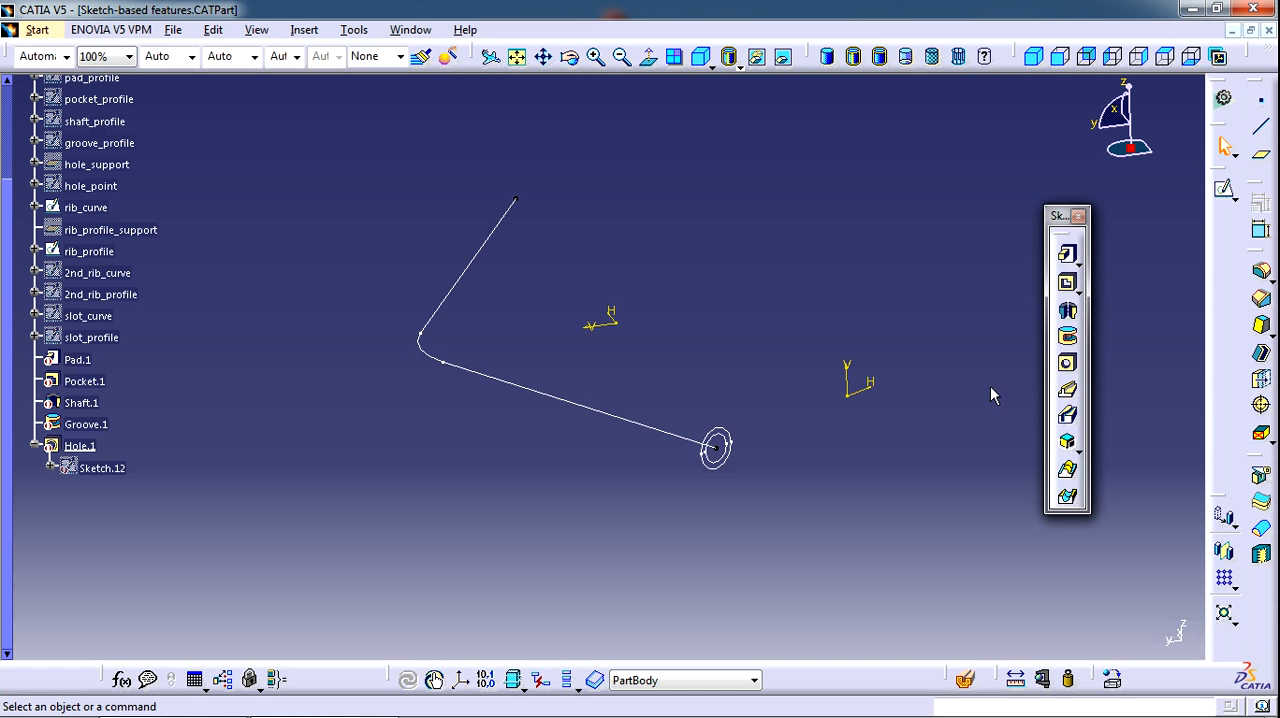
left_click(1067, 392)
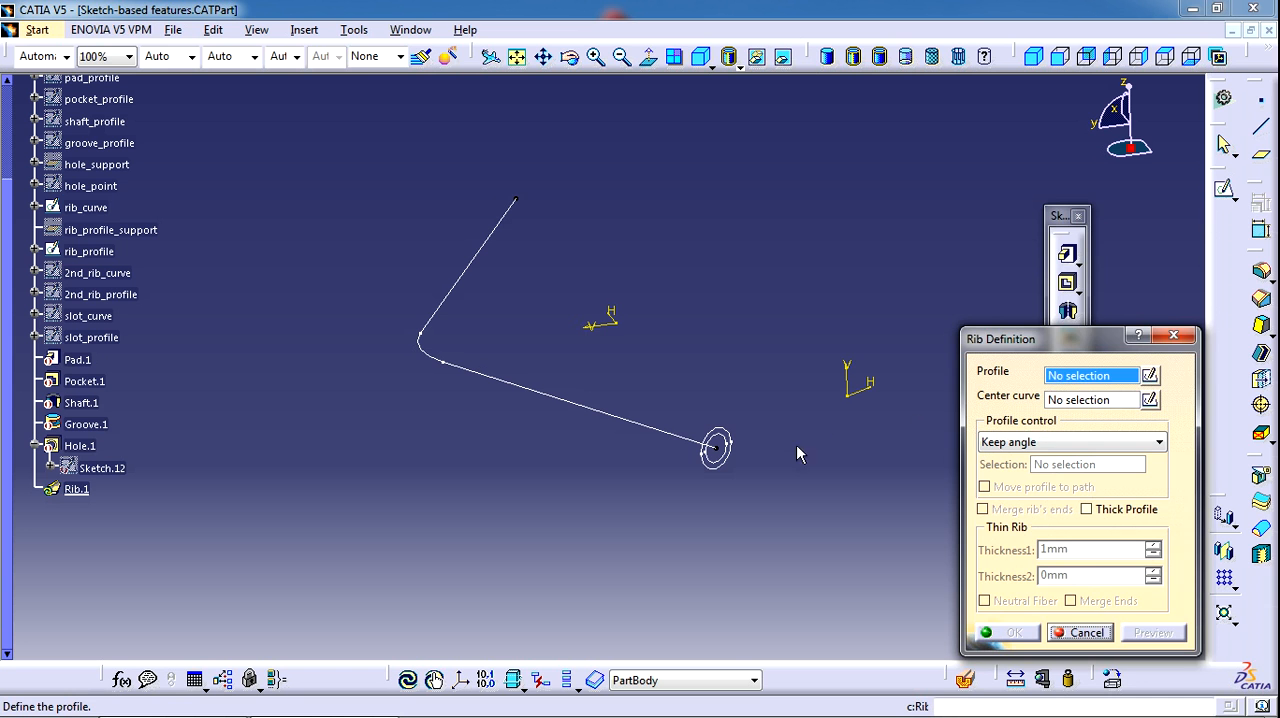
left_click(712, 450)
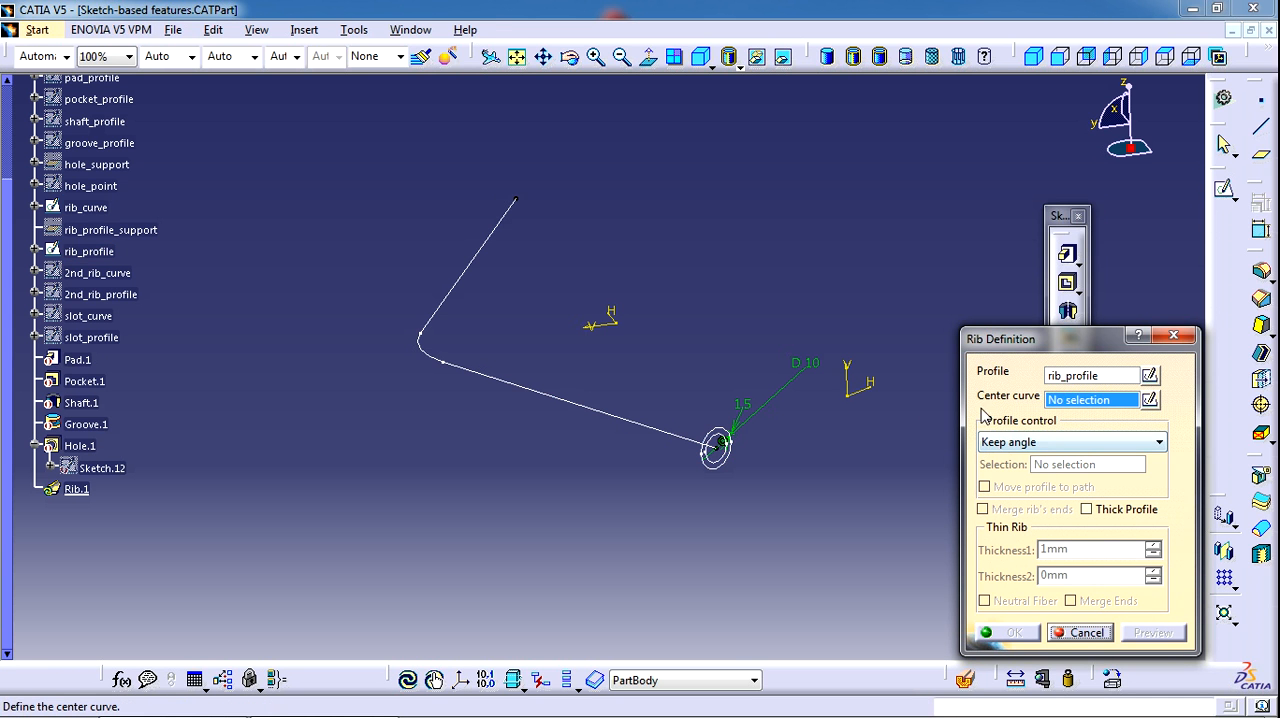
left_click(655, 428)
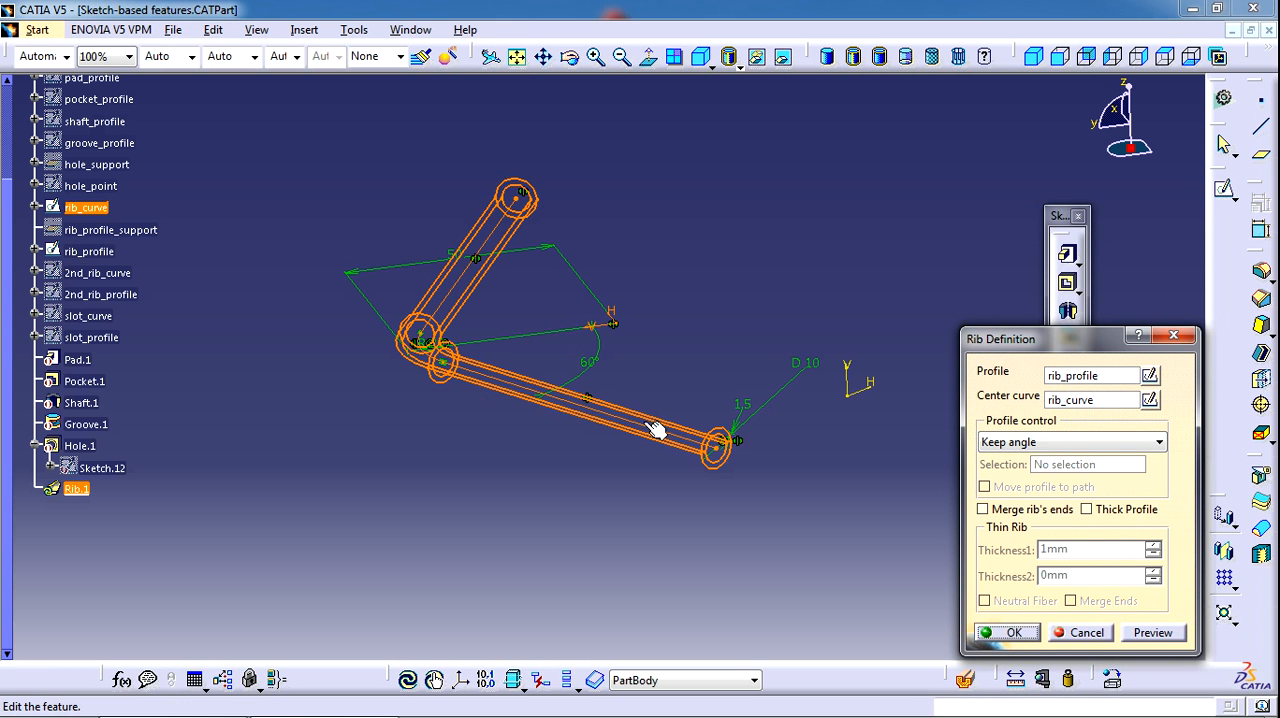
left_click(1008, 634)
middle_click_drag(746, 543, 757, 409)
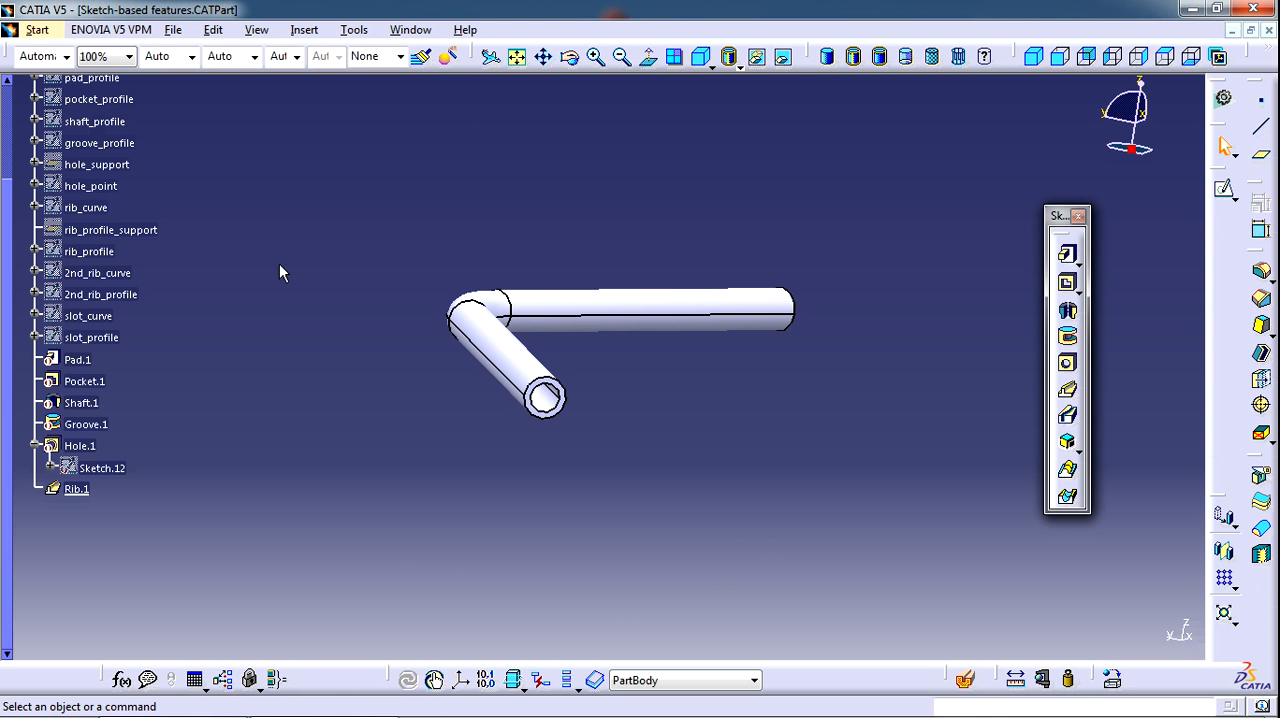
Show the 2nd_rib_curve and 2nd_rib_profile sketches beside the bent tube
right_click(118, 272)
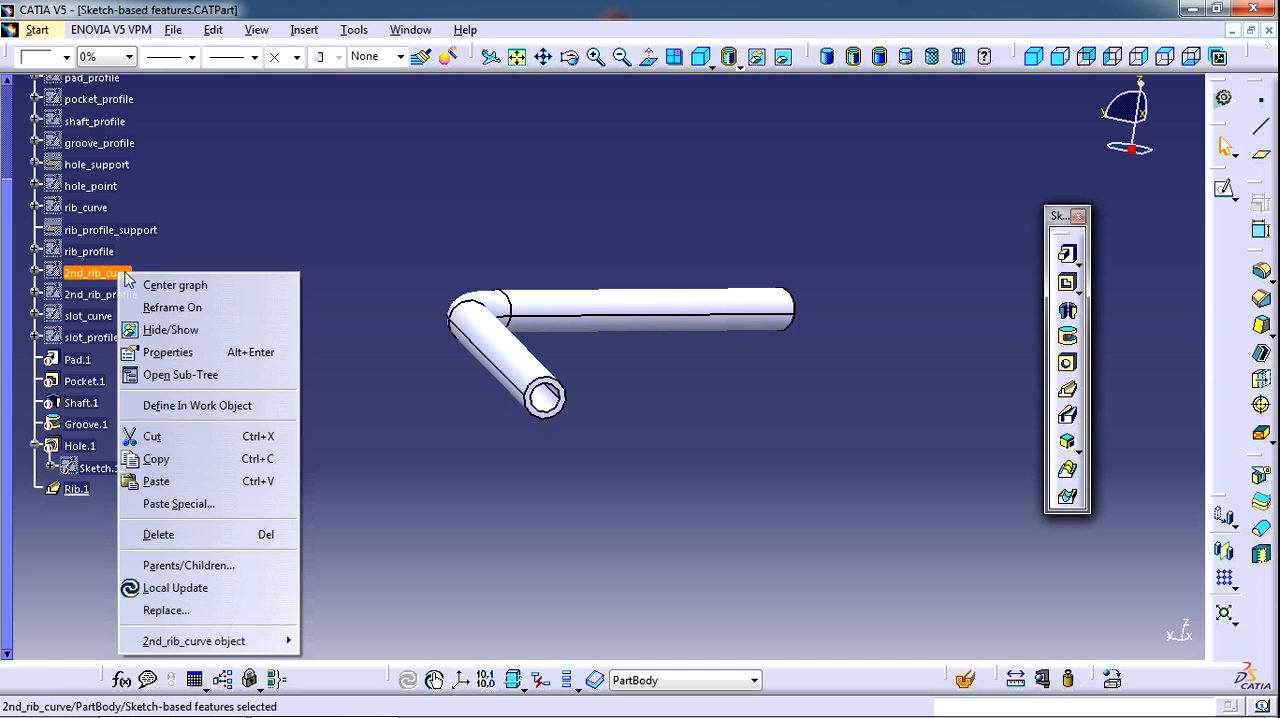
left_click(171, 331)
right_click(126, 294)
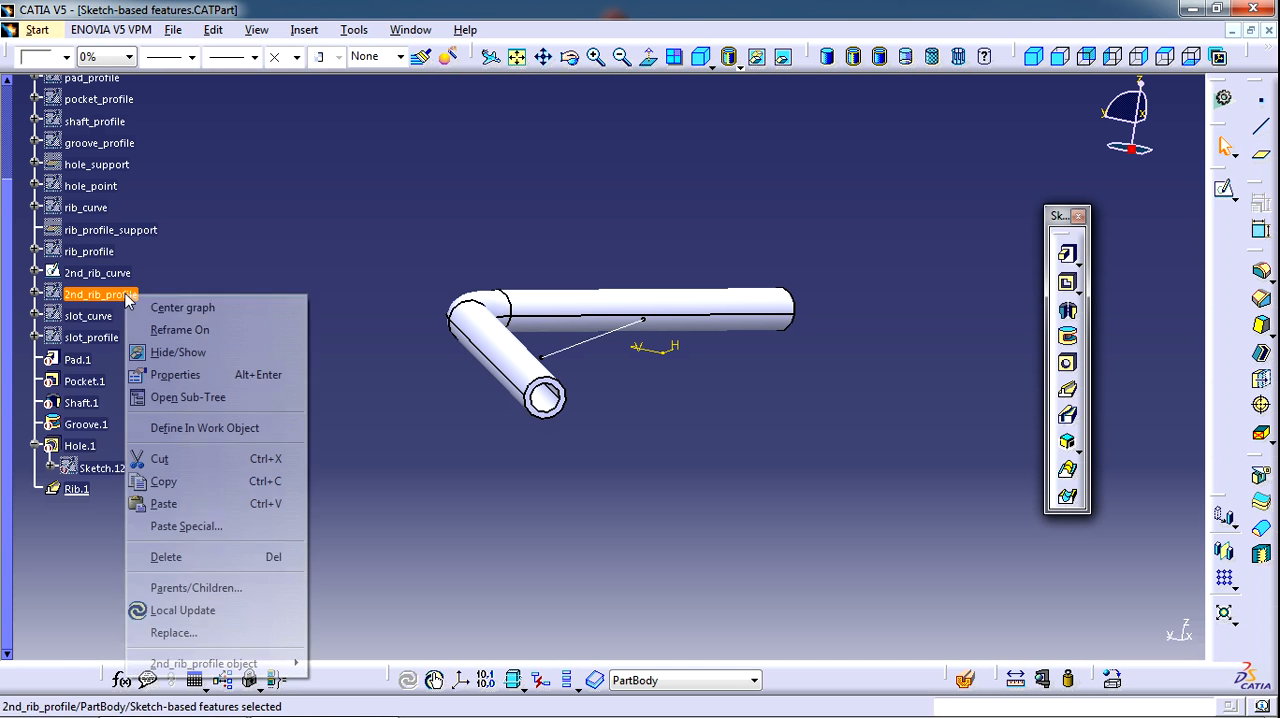
left_click(190, 353)
mouse_move(697, 383)
middle_mouse_down()
mouse_move(669, 385)
mouse_move(630, 358)
mouse_move(645, 320)
mouse_move(677, 383)
mouse_move(666, 363)
mouse_move(708, 365)
middle_mouse_up()
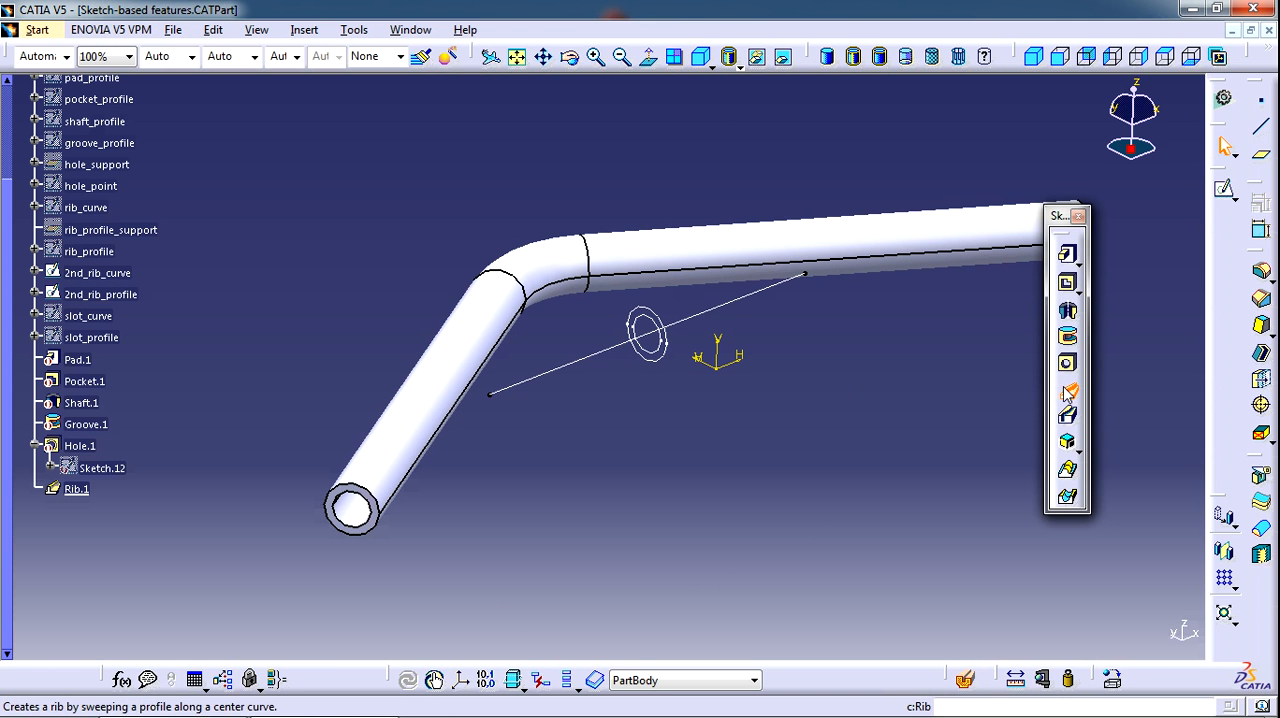
Create a second rib from 2nd_rib_profile along 2nd_rib_curve, keeping the profile angle
left_click(1066, 390)
left_click(660, 356)
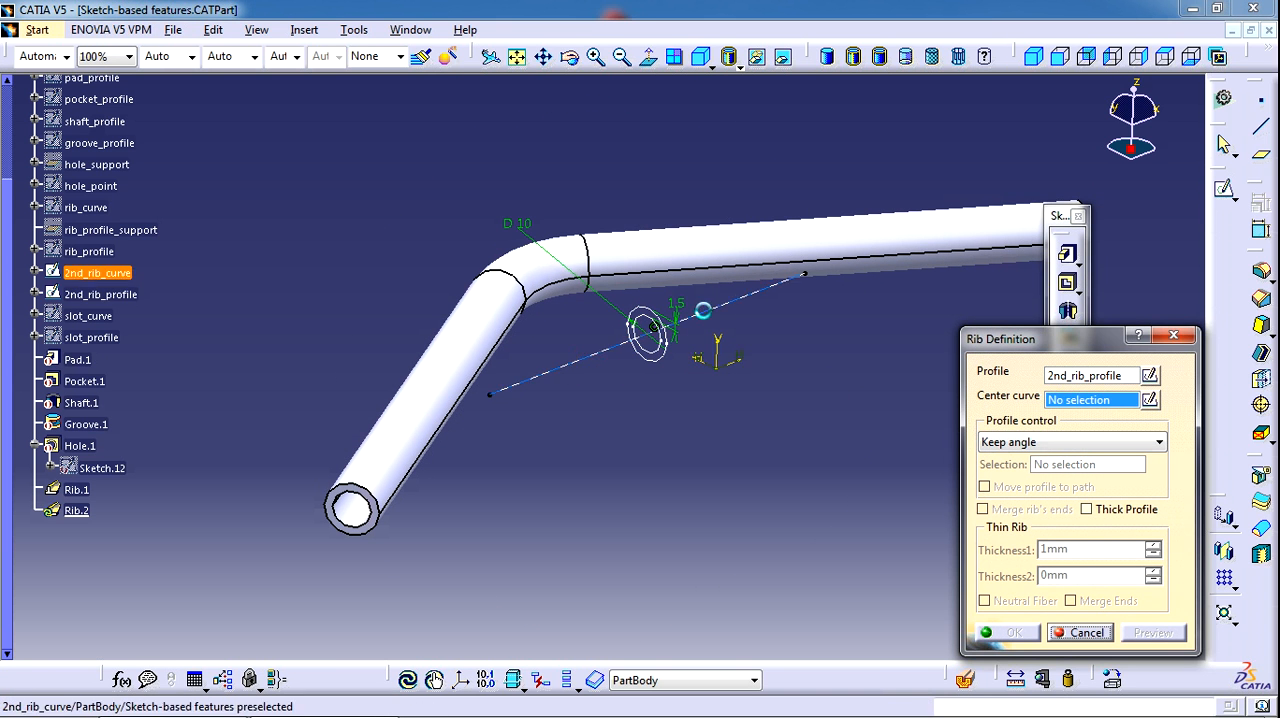
left_click(740, 293)
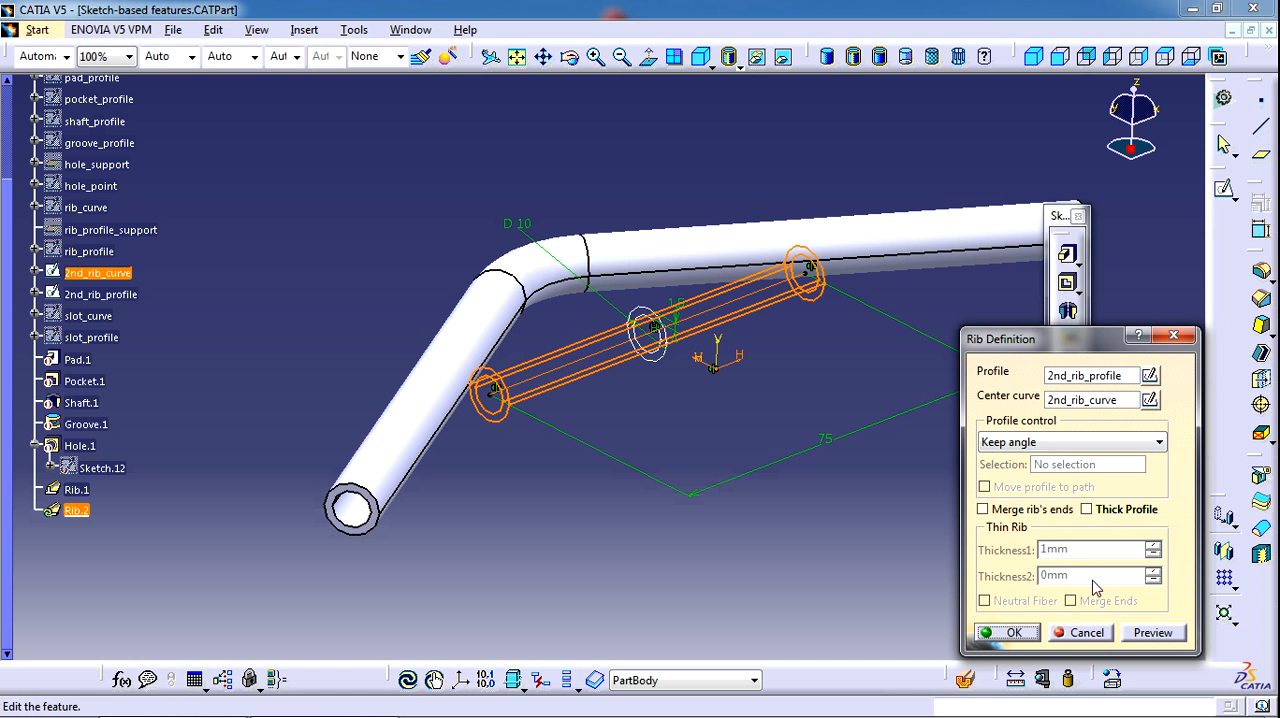
left_click(1013, 634)
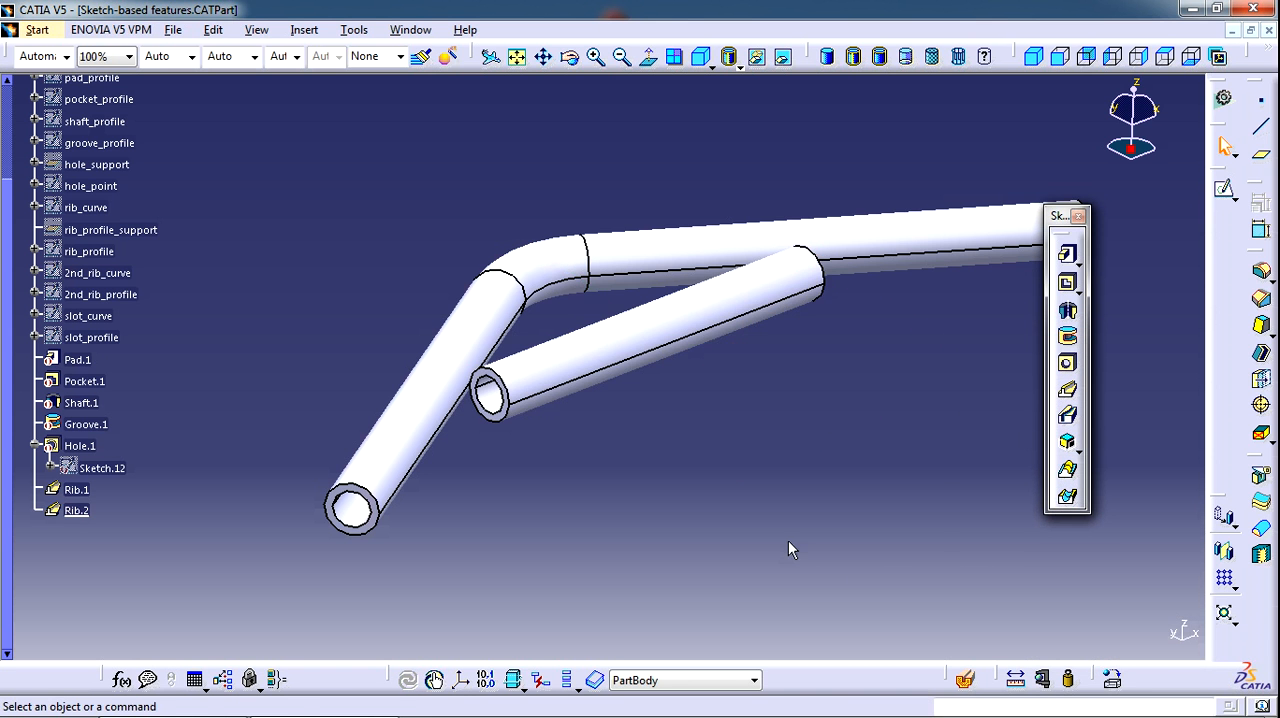
middle_click_drag(623, 371, 579, 388)
Edit the second rib to merge its ends with the bent tube, and inspect the joints from several angles
left_click(115, 547)
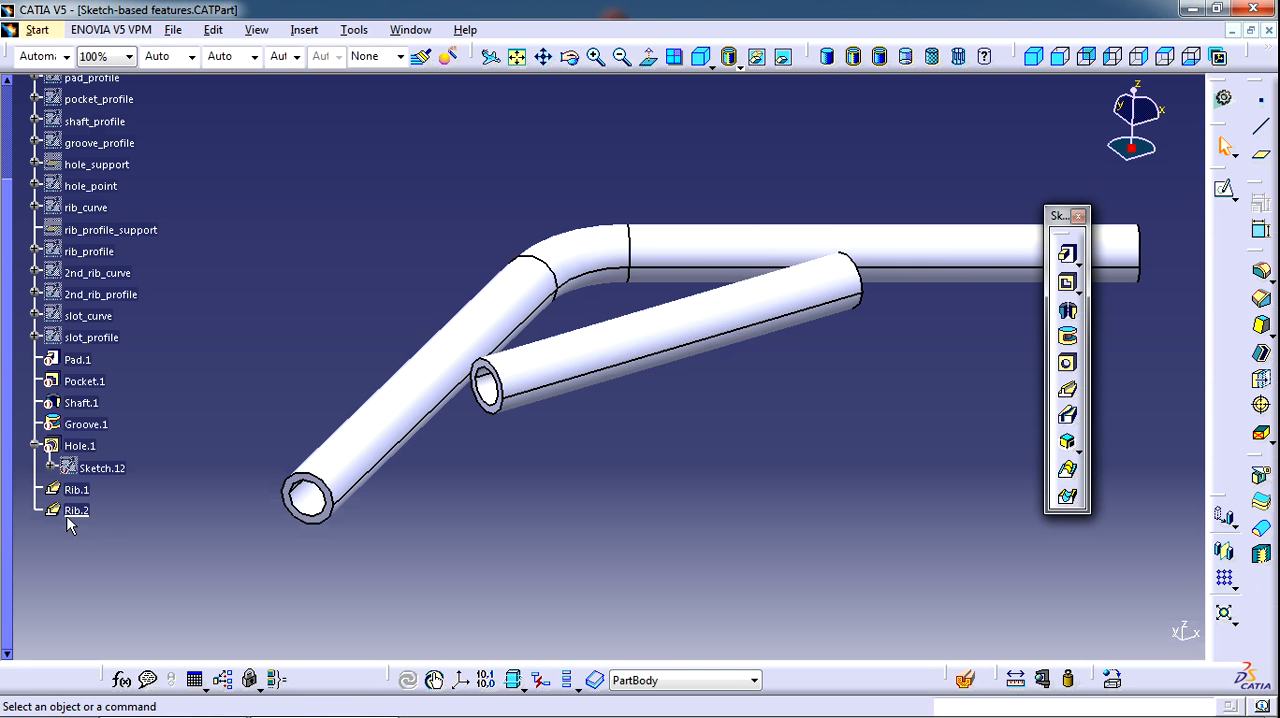
double_click(74, 513)
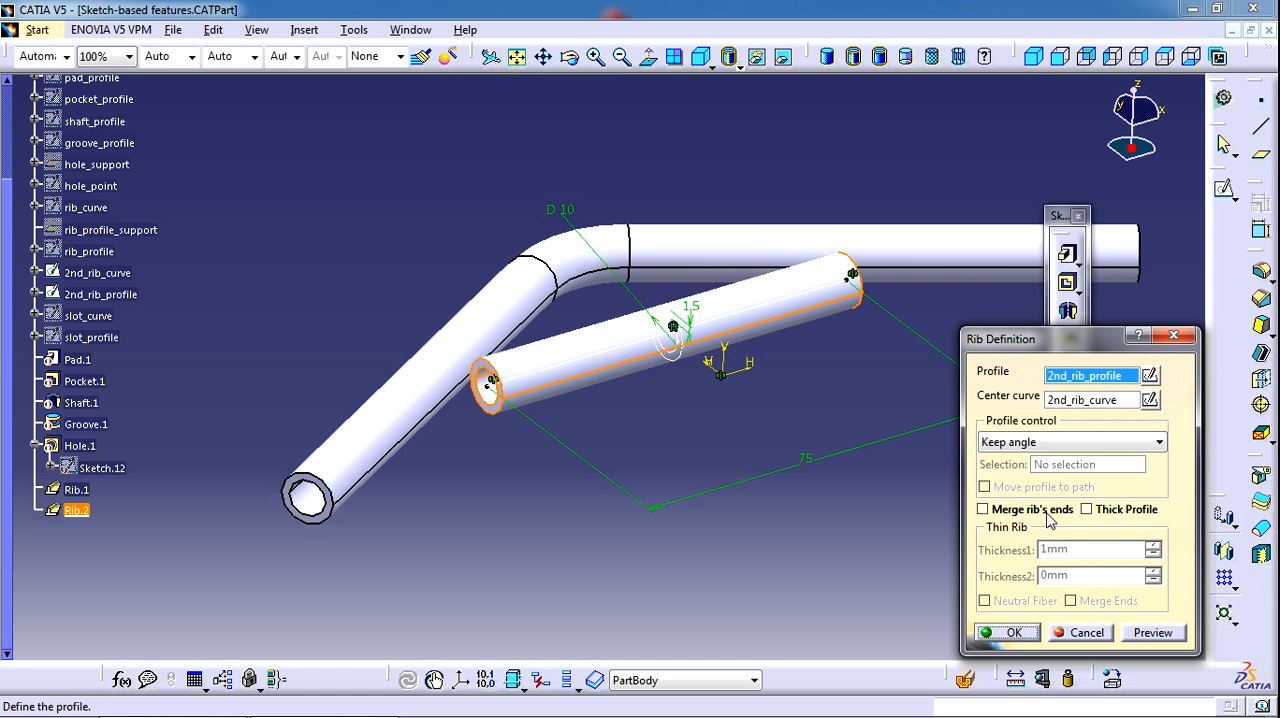
left_click(1008, 513)
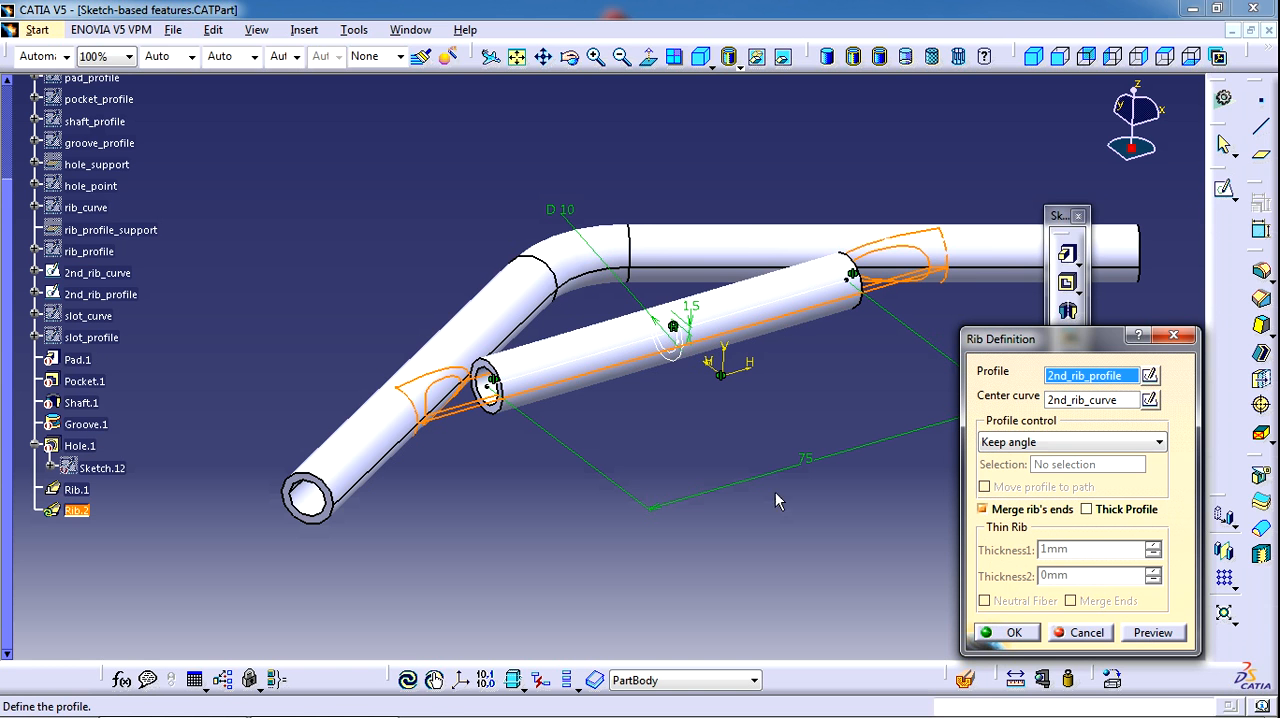
middle_click_drag(528, 490, 530, 440)
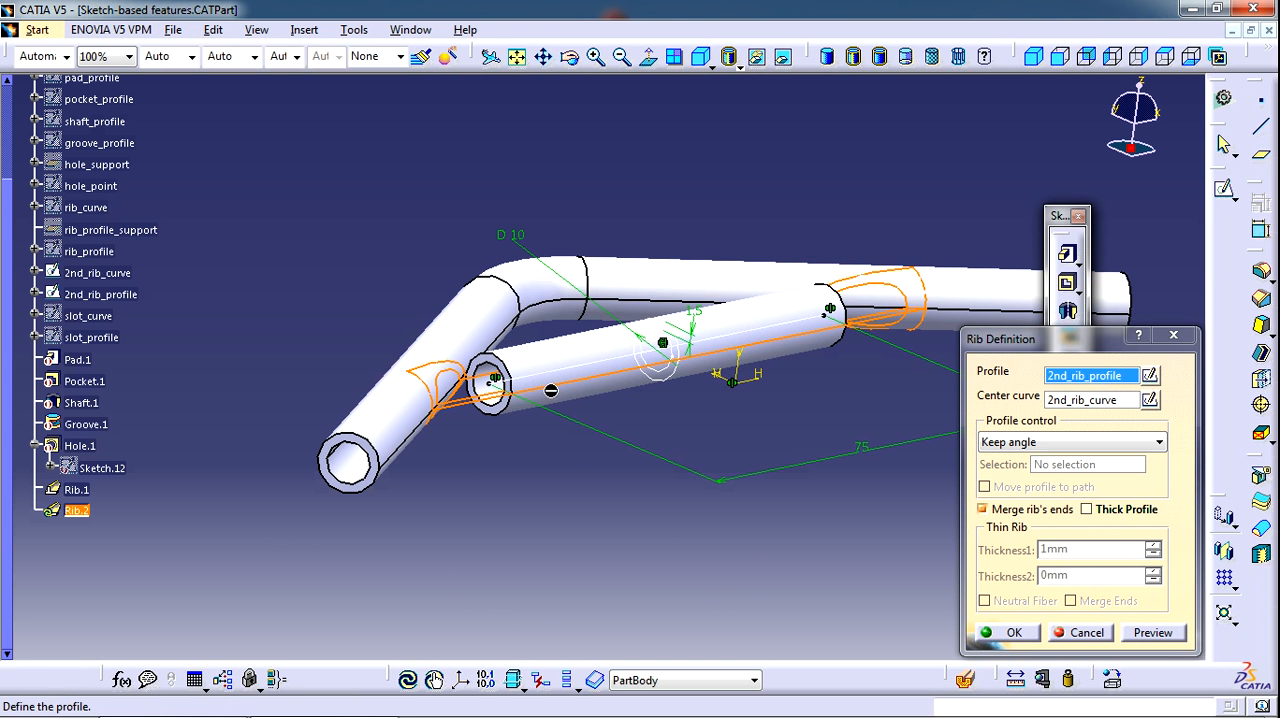
middle_click_drag(505, 388, 530, 420)
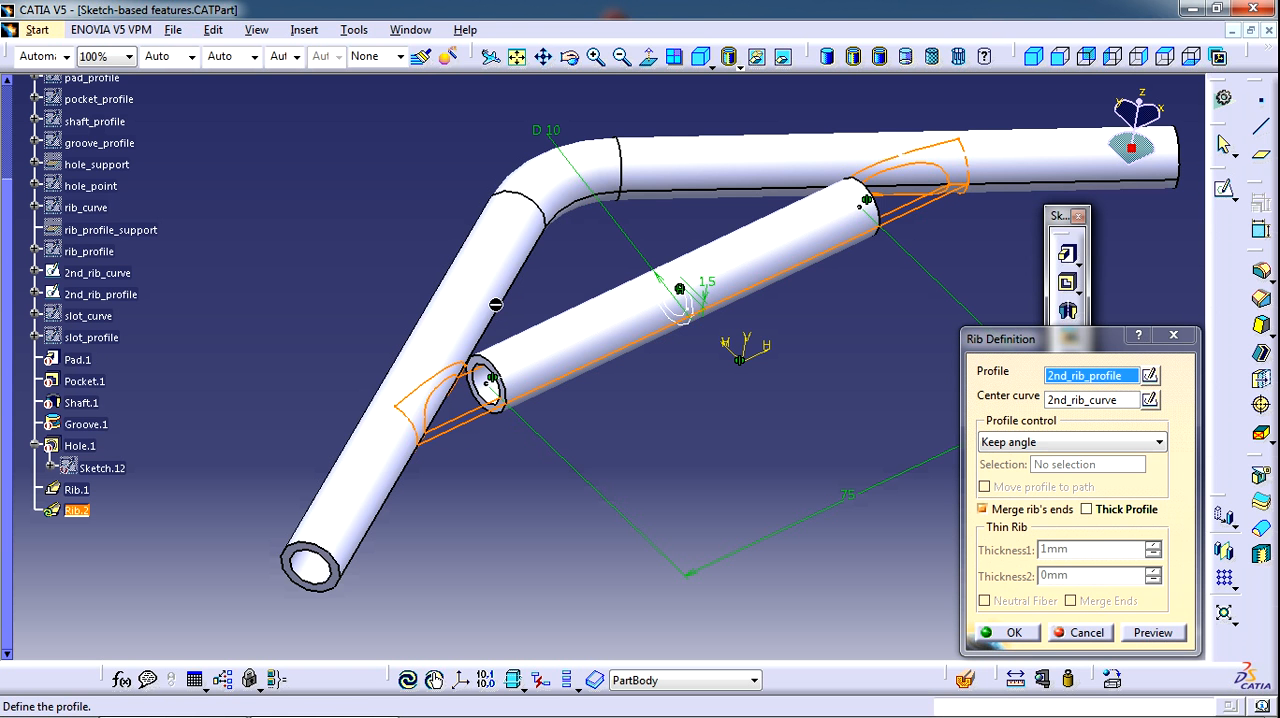
middle_click_drag(622, 410, 589, 436)
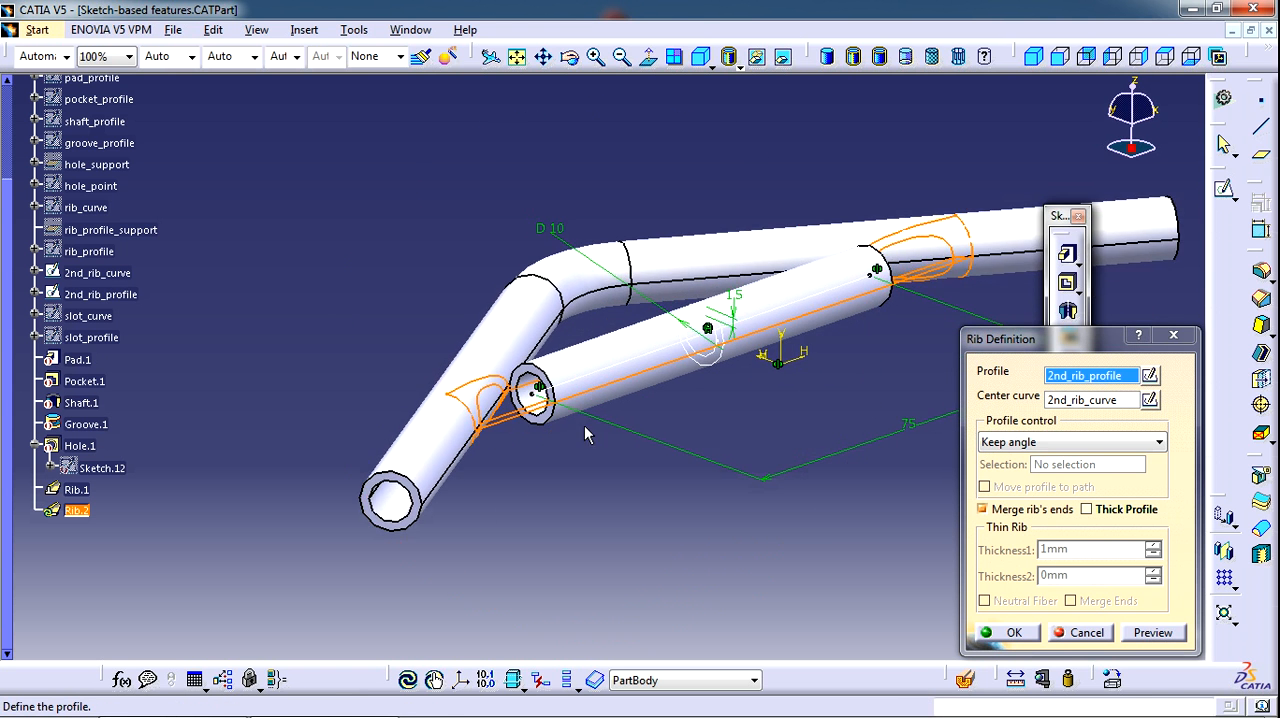
middle_click_drag(784, 492, 652, 465)
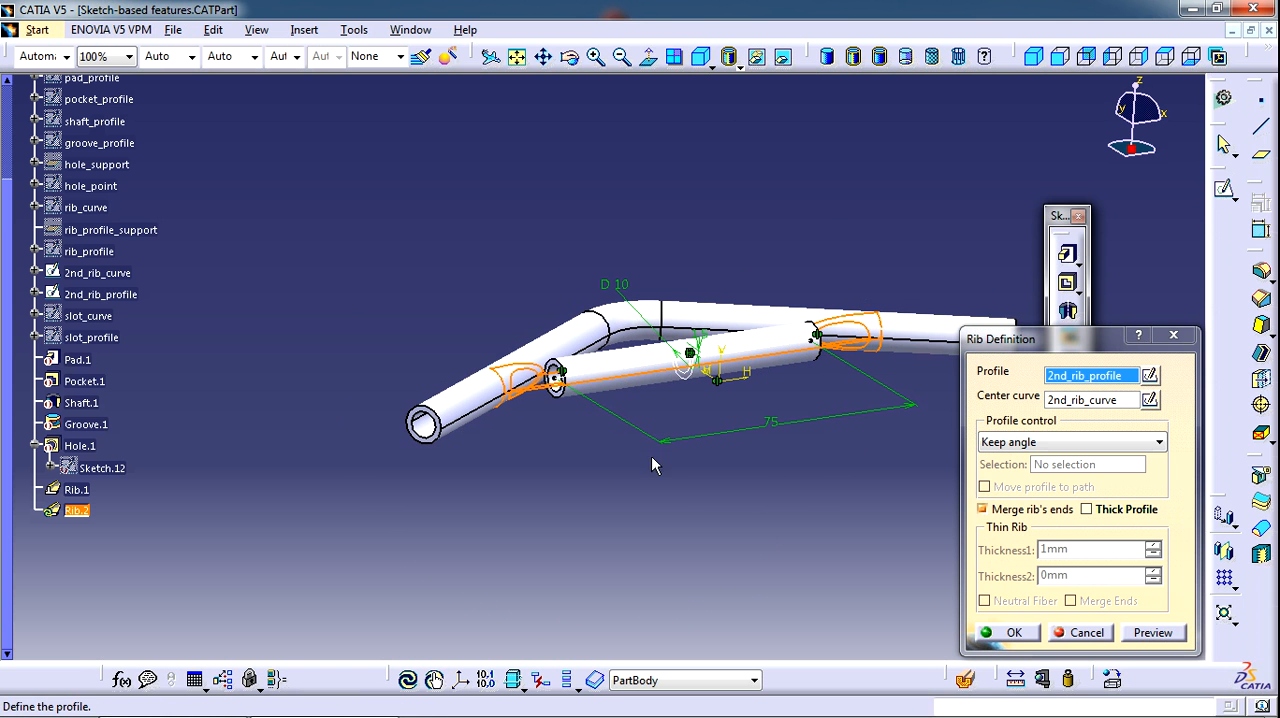
left_click(1014, 633)
middle_click_drag(640, 420, 690, 334)
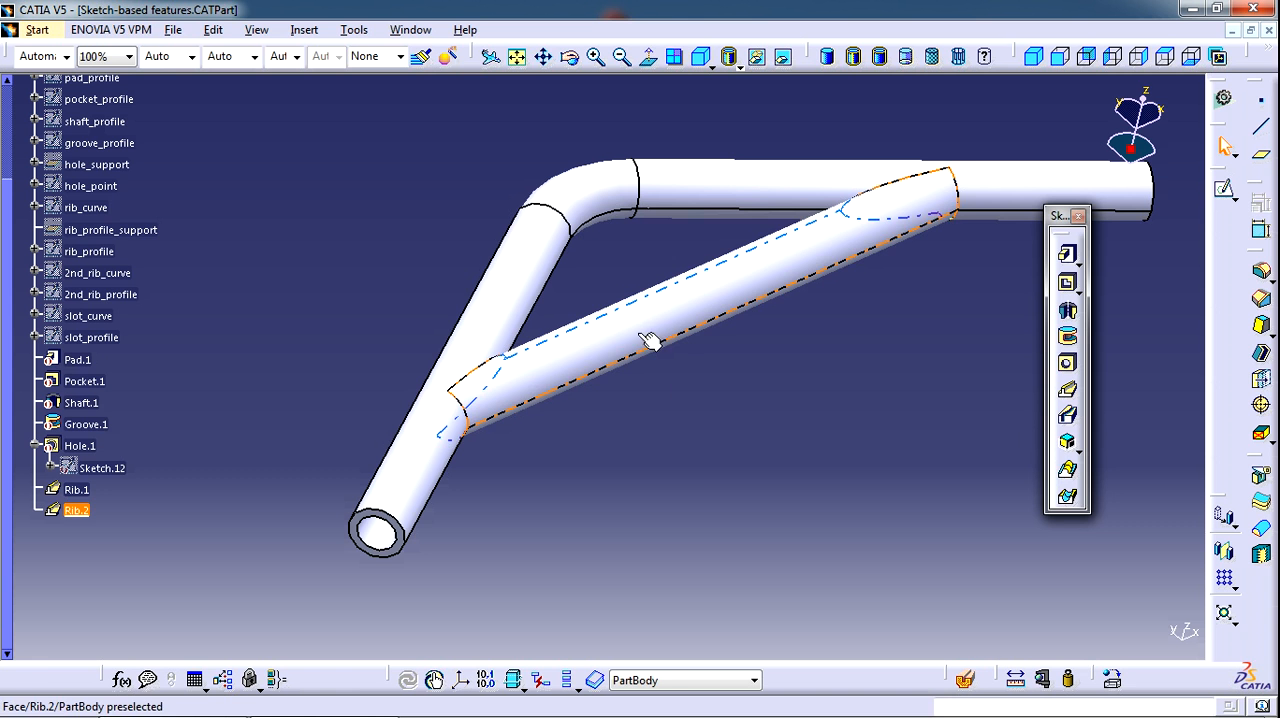
Edit the second rib to turn off merging its ends with the bent tube
double_click(655, 338)
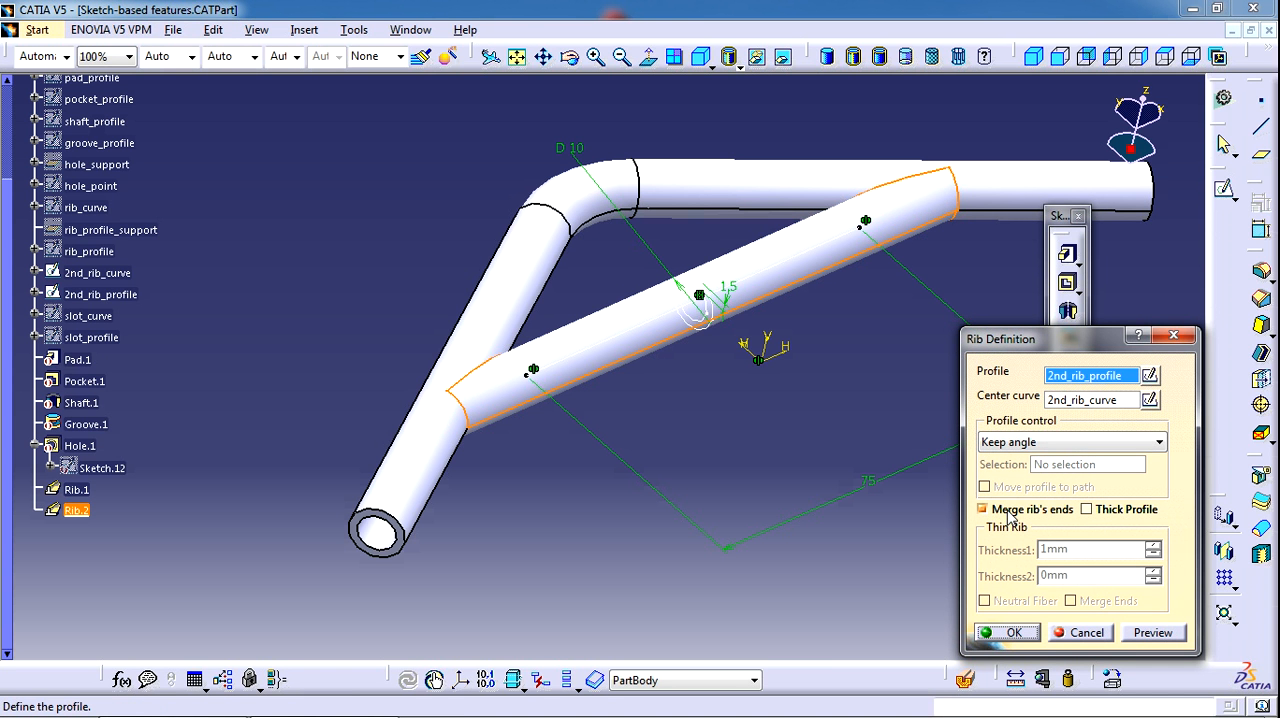
left_click(1022, 514)
left_click(1022, 512)
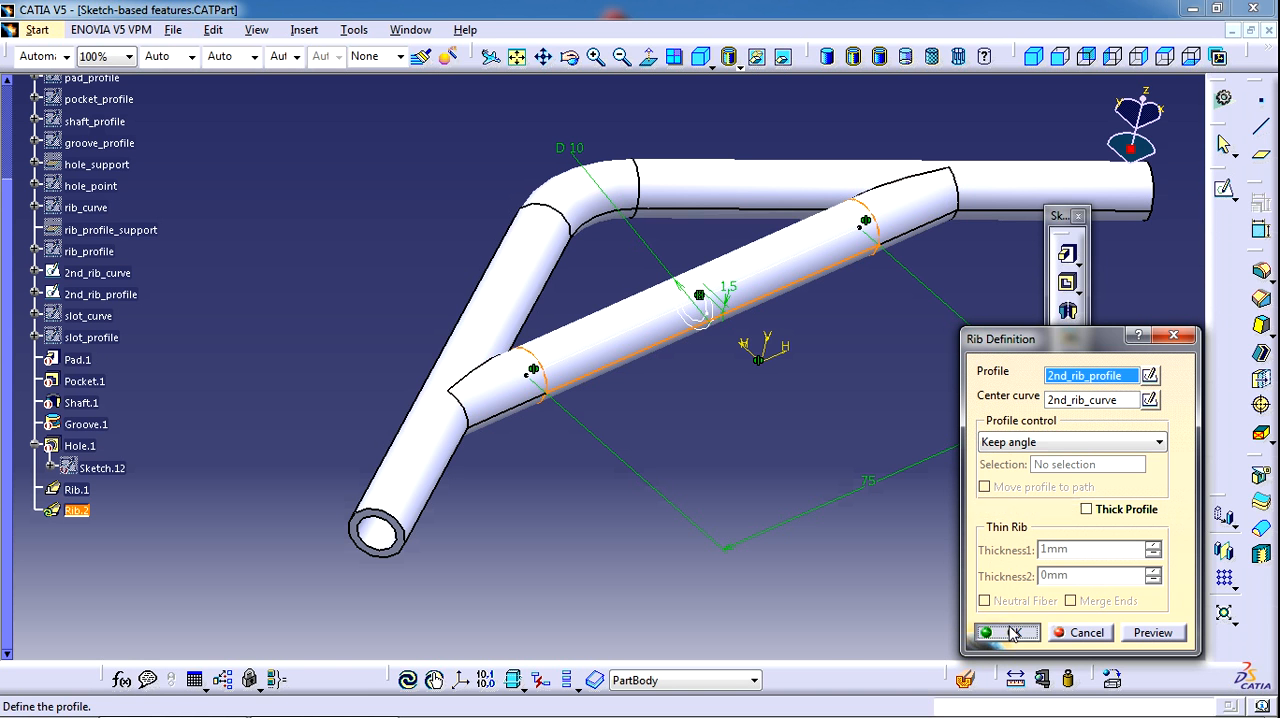
left_click(1013, 634)
Turn the second rib's Merge rib's ends option back on
double_click(76, 511)
left_click(1022, 510)
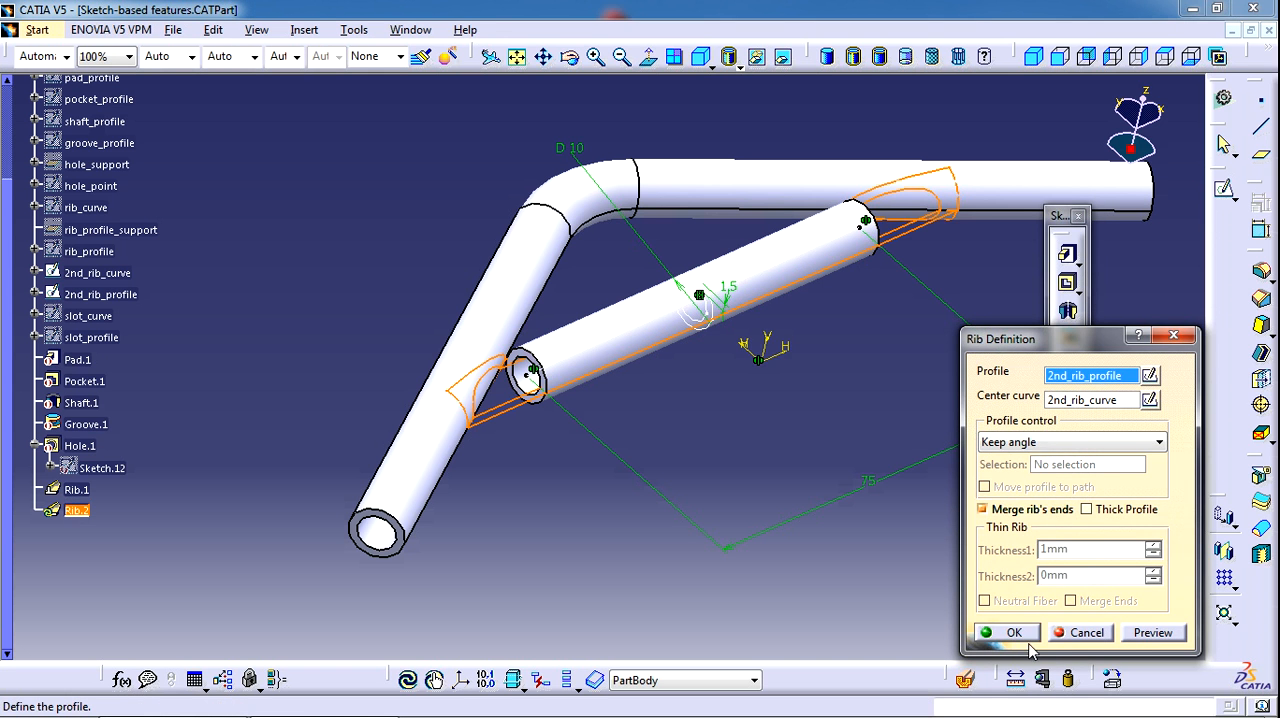
left_click(1026, 638)
middle_click_drag(859, 417, 800, 420)
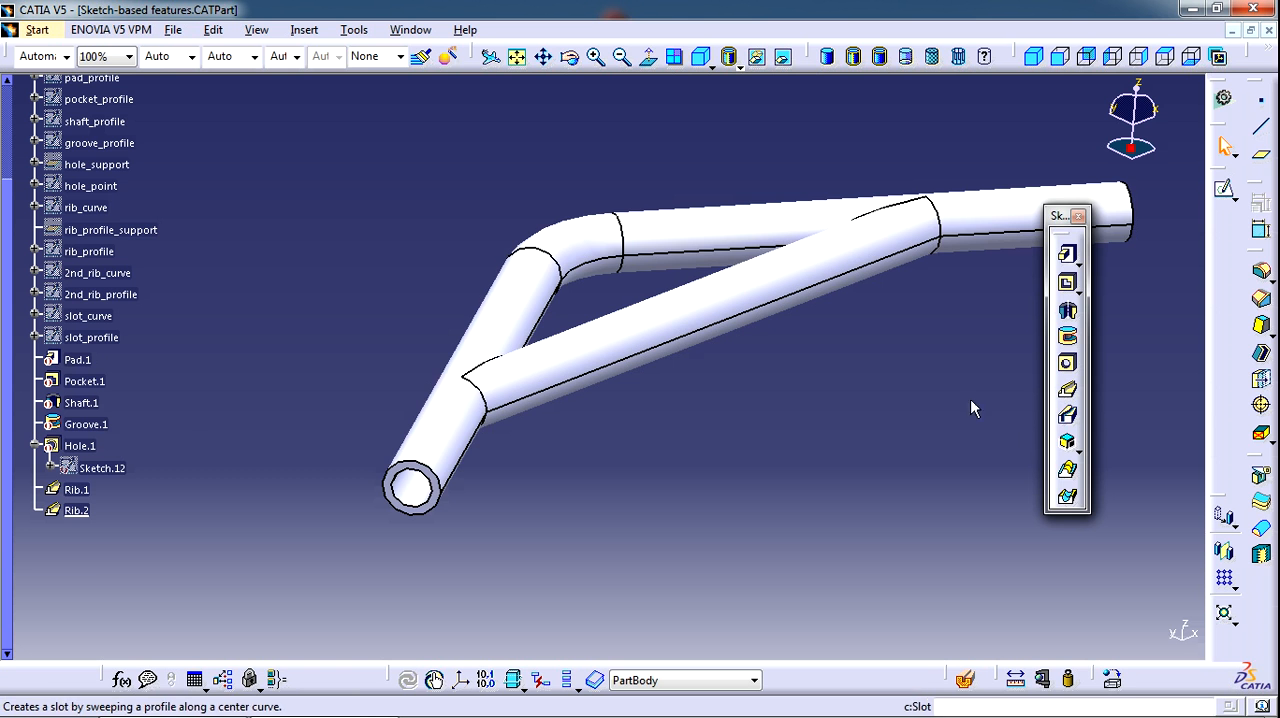
Deactivate both ribs together
left_click(78, 490)
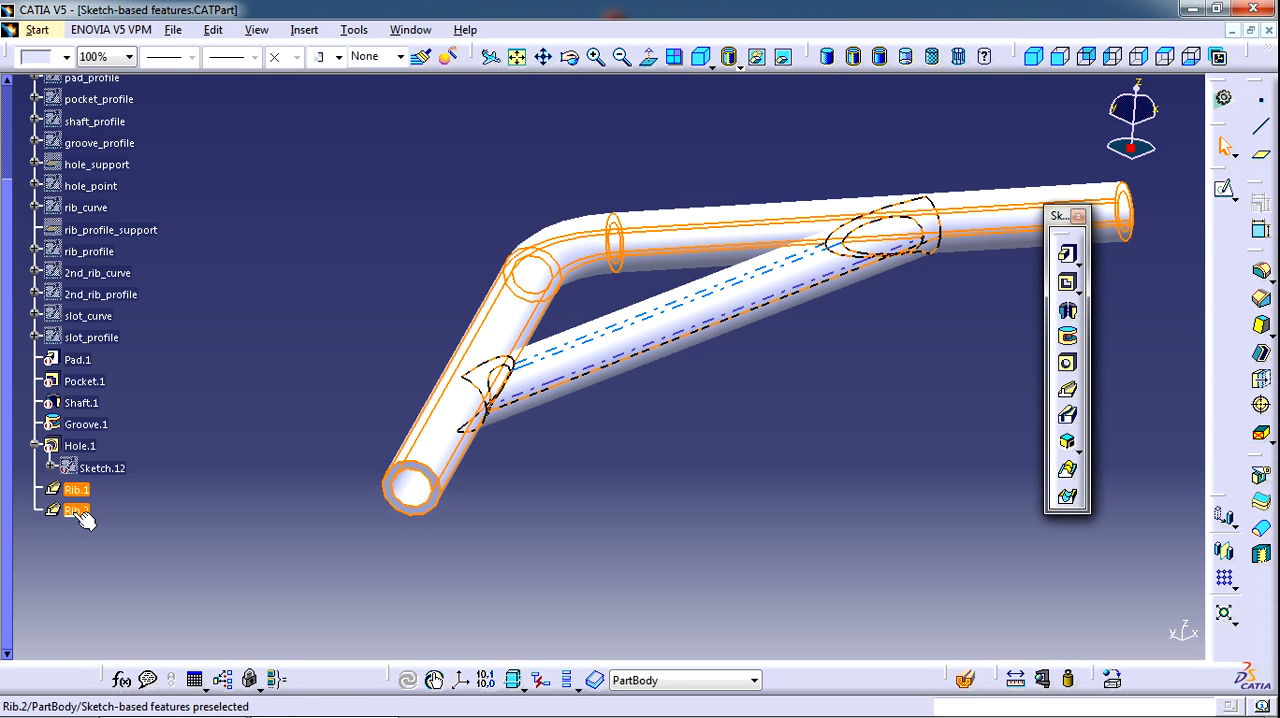
left_click(76, 510, "ctrl")
right_click(77, 511)
mouse_move(192, 503)
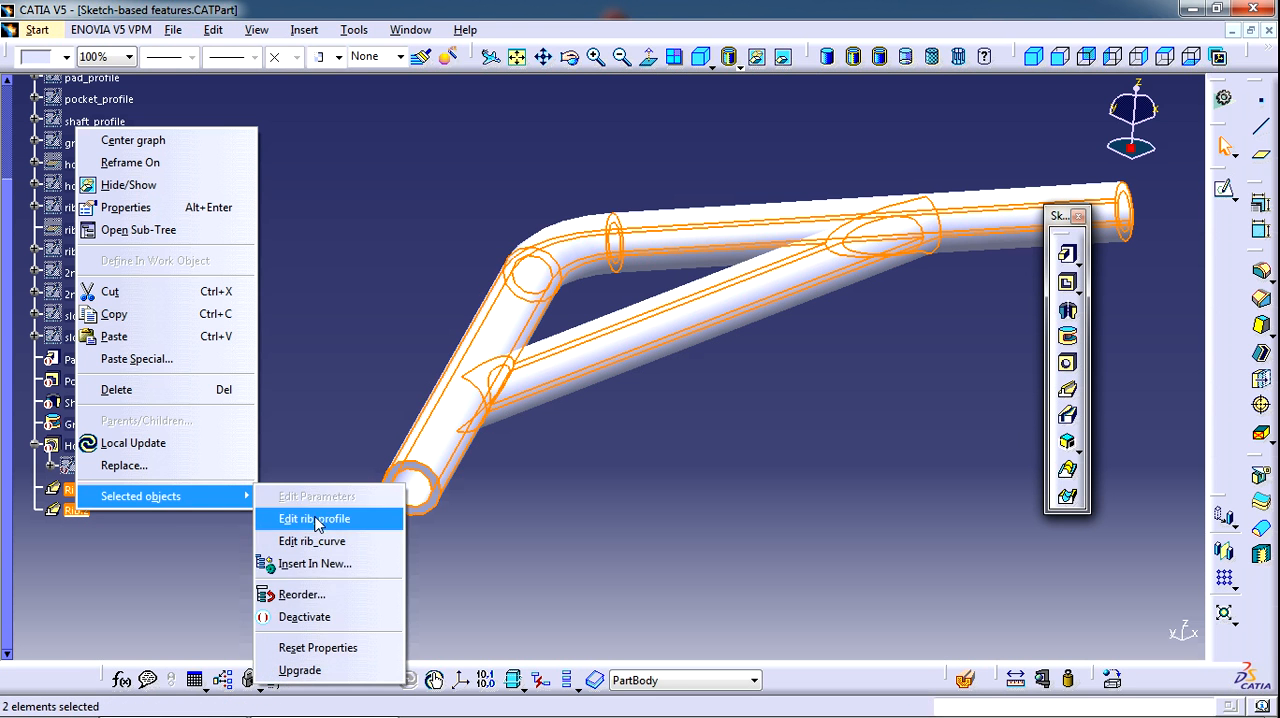
left_click(330, 617)
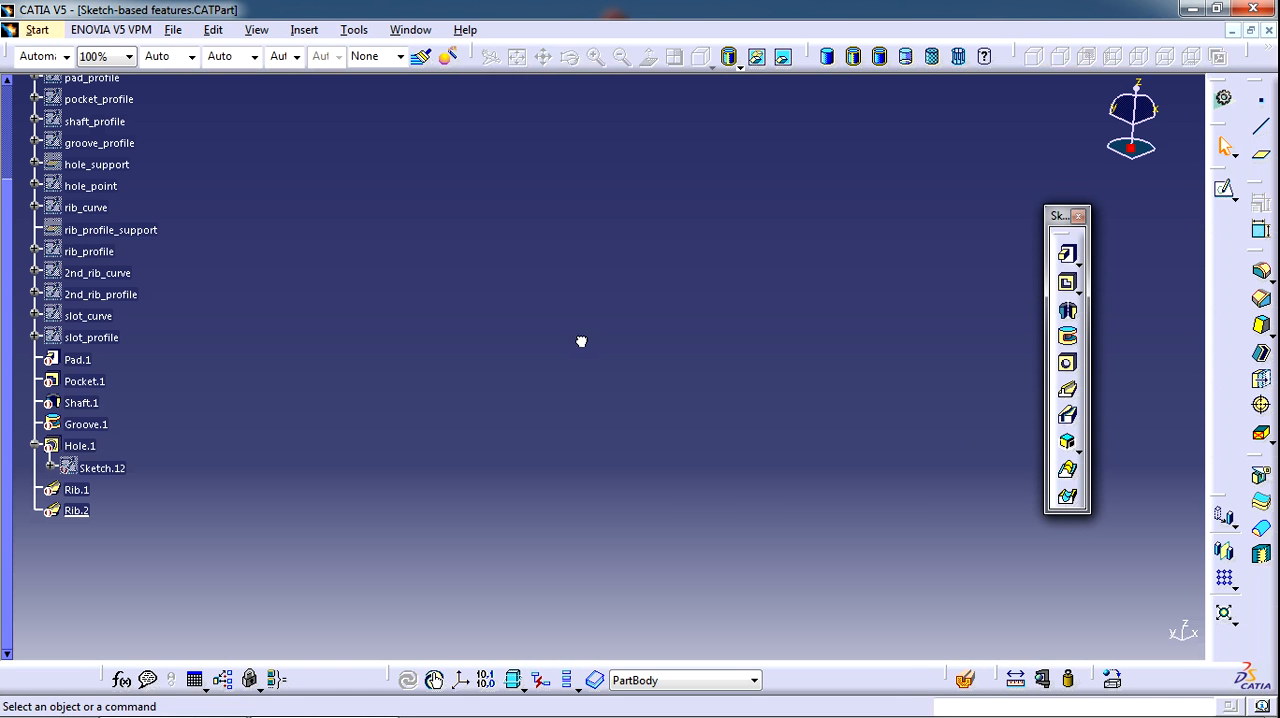
Reactivate the pad and bring its underside into view
scroll(332, 275, "up", 3)
scroll(334, 275, "down", 1)
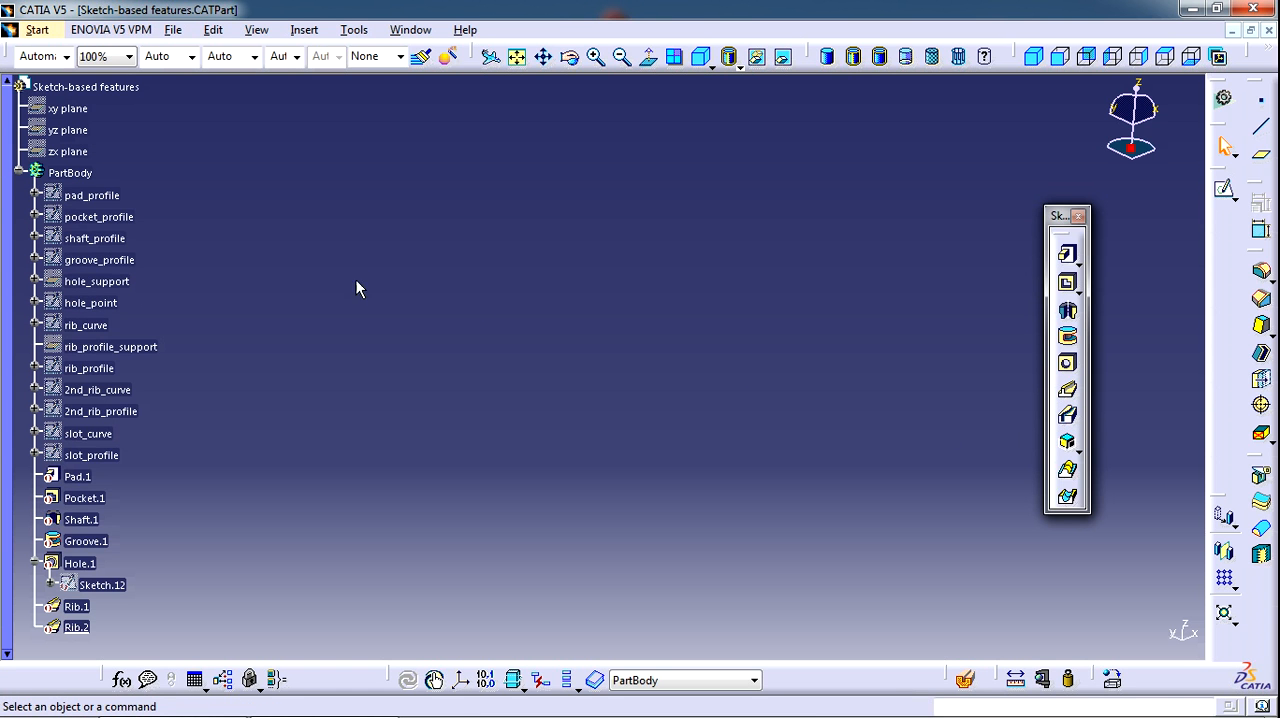
right_click(68, 488)
mouse_move(188, 460)
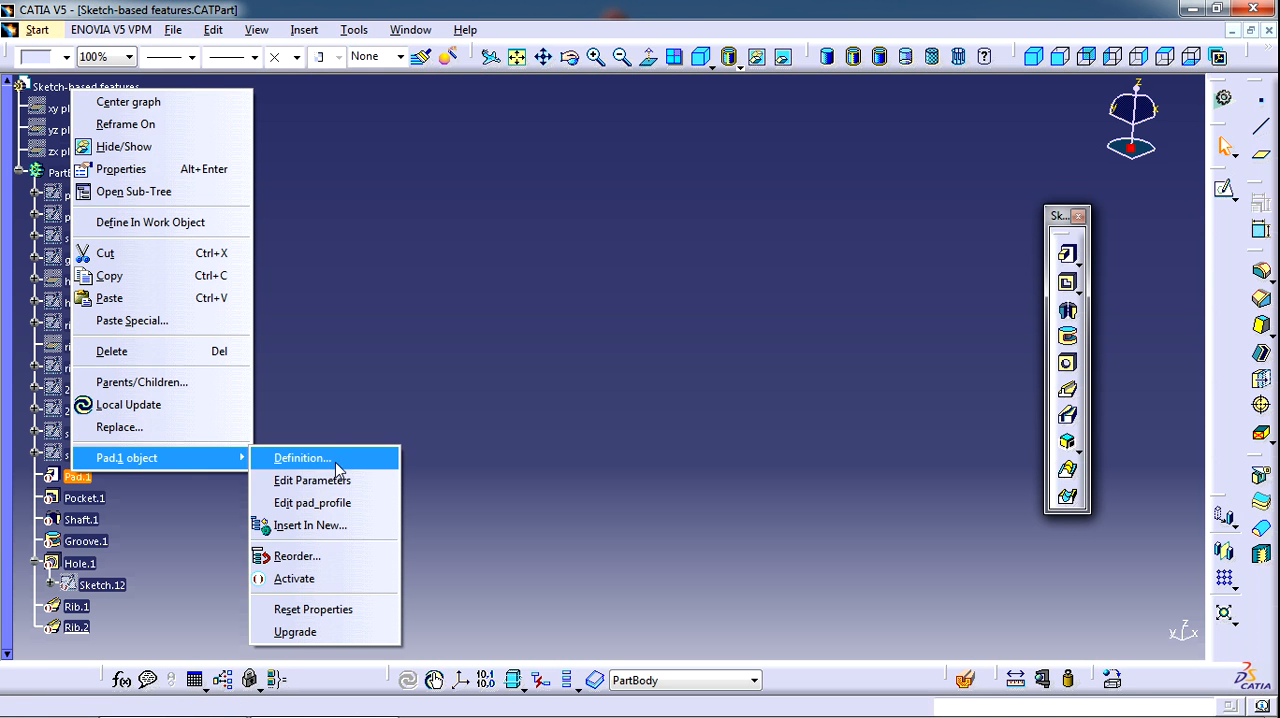
left_click(343, 579)
middle_click_drag(490, 474, 230, 365)
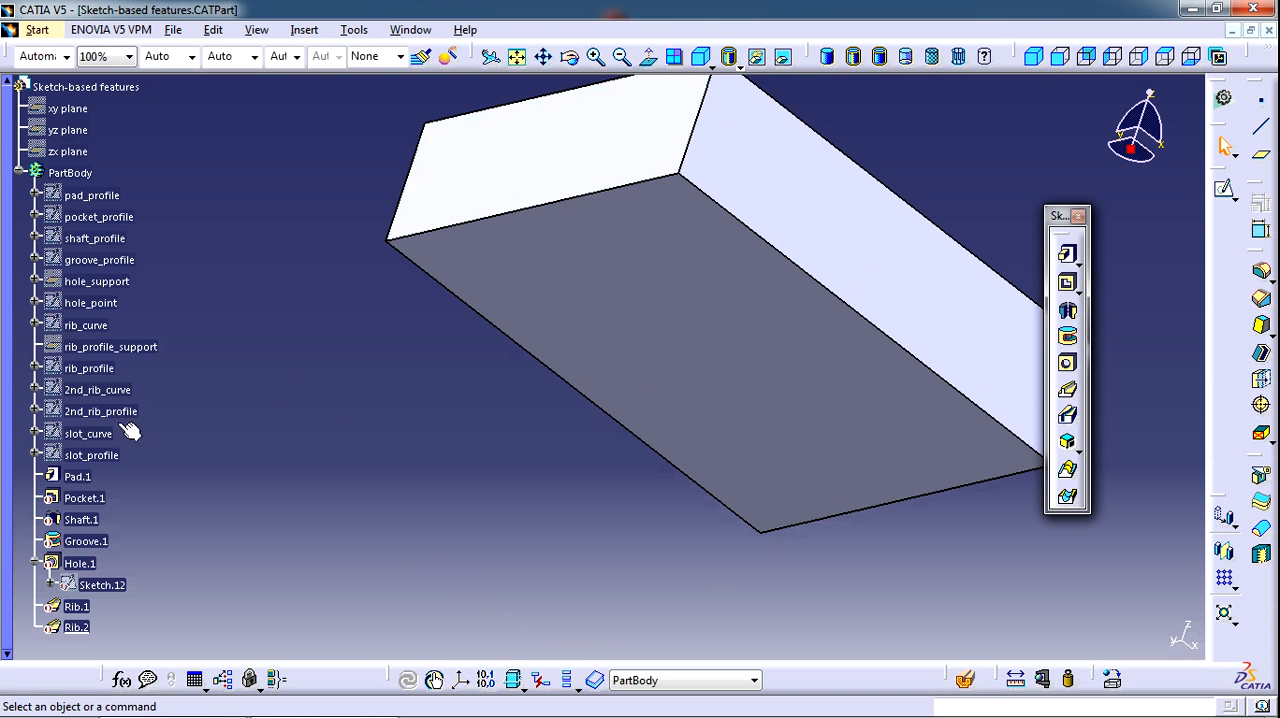
Show the slot_curve and slot_profile sketches on the pad's underside
right_click(104, 437)
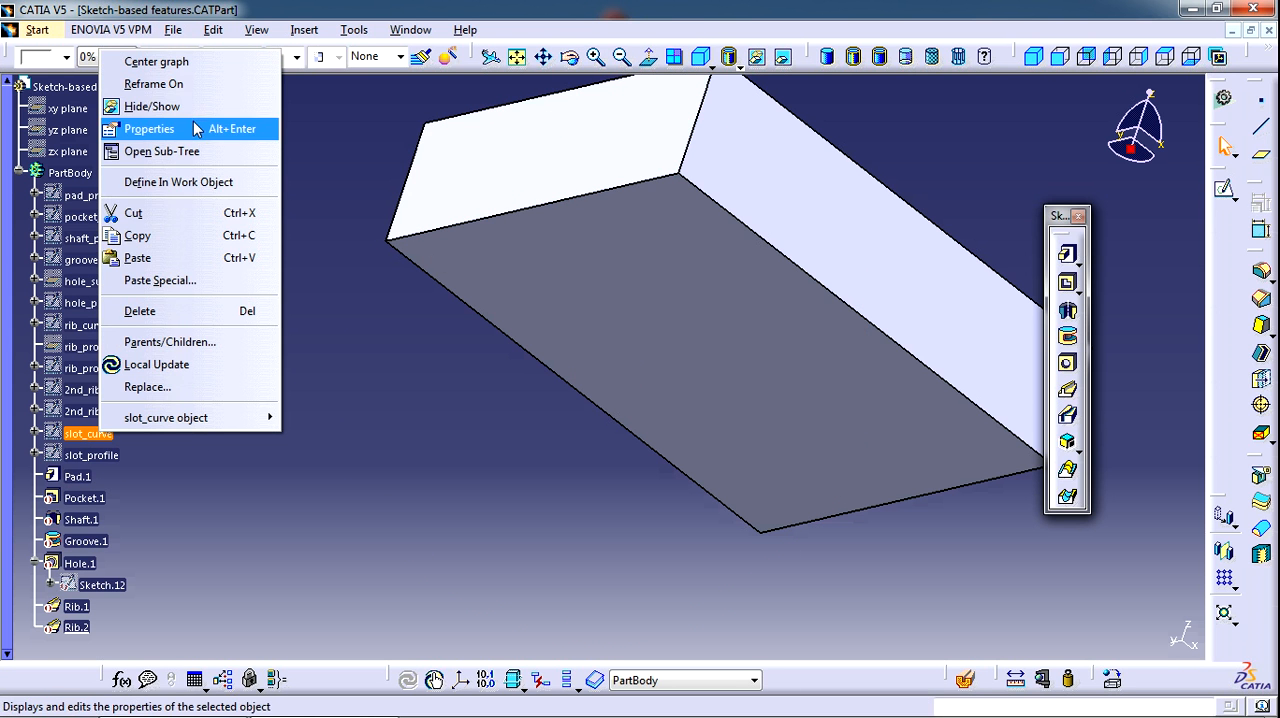
left_click(152, 106)
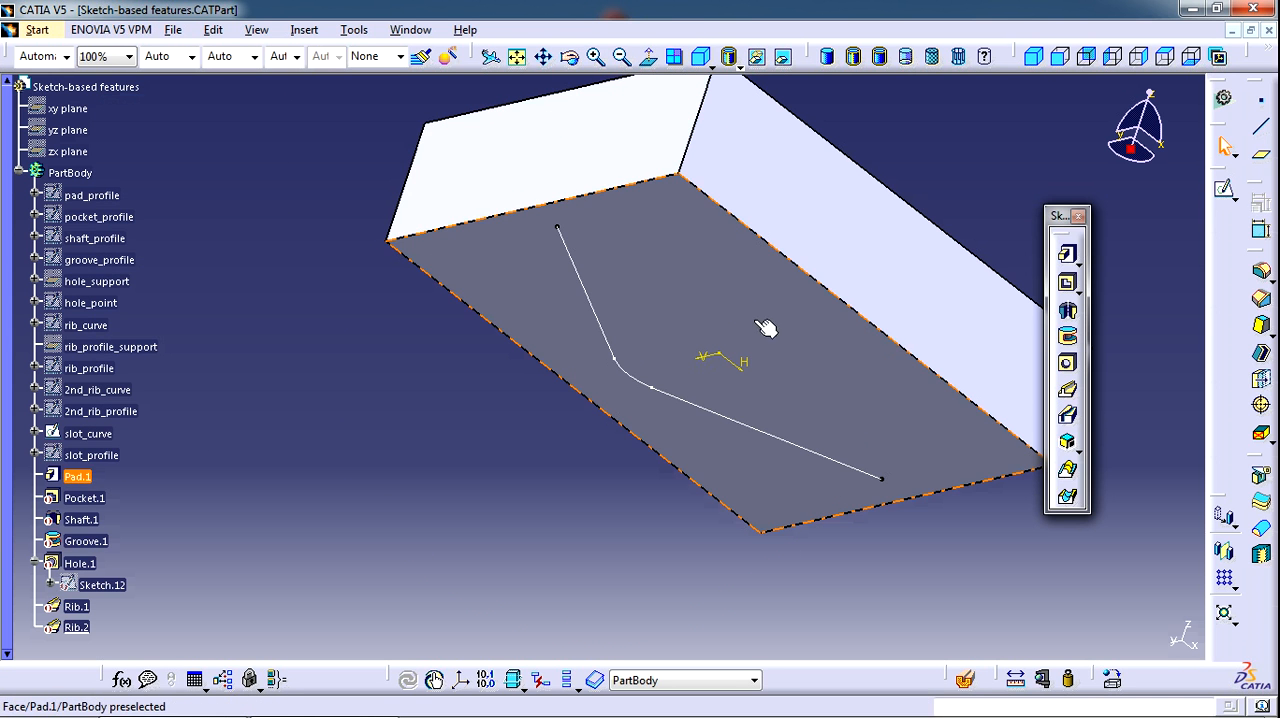
left_click(101, 456)
right_click(101, 456)
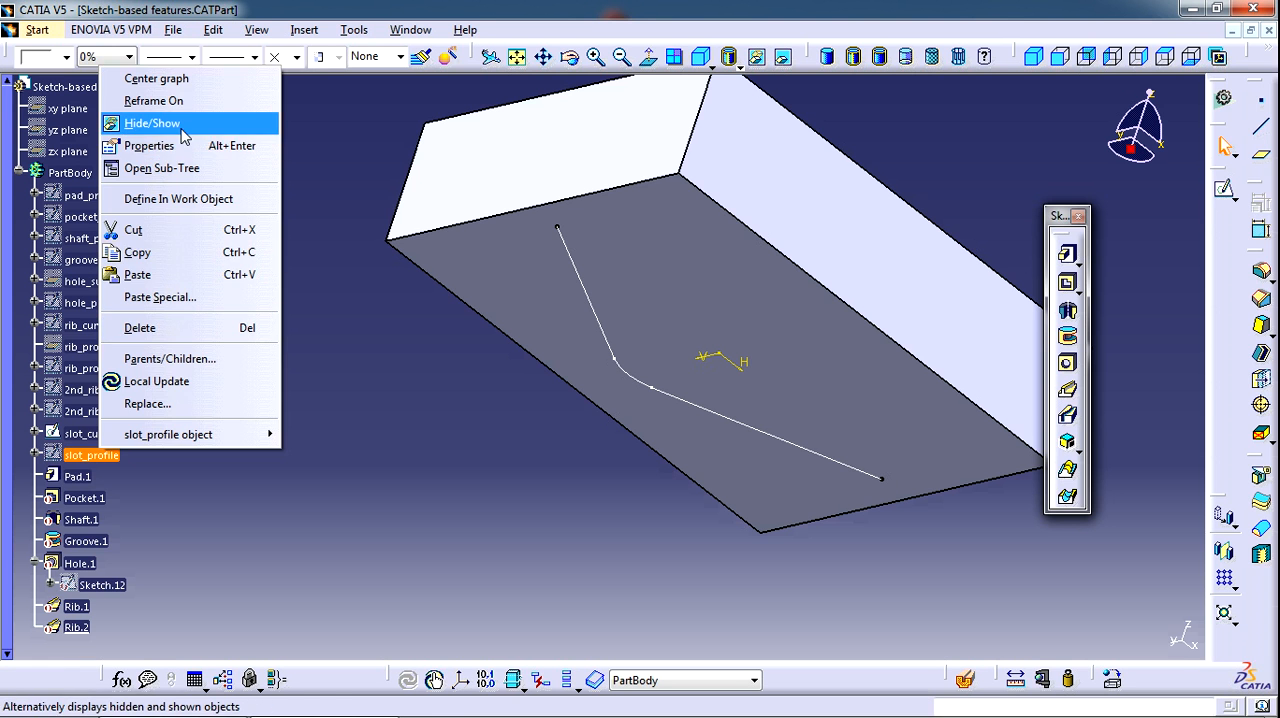
left_click(152, 123)
middle_click_drag(519, 423, 571, 482)
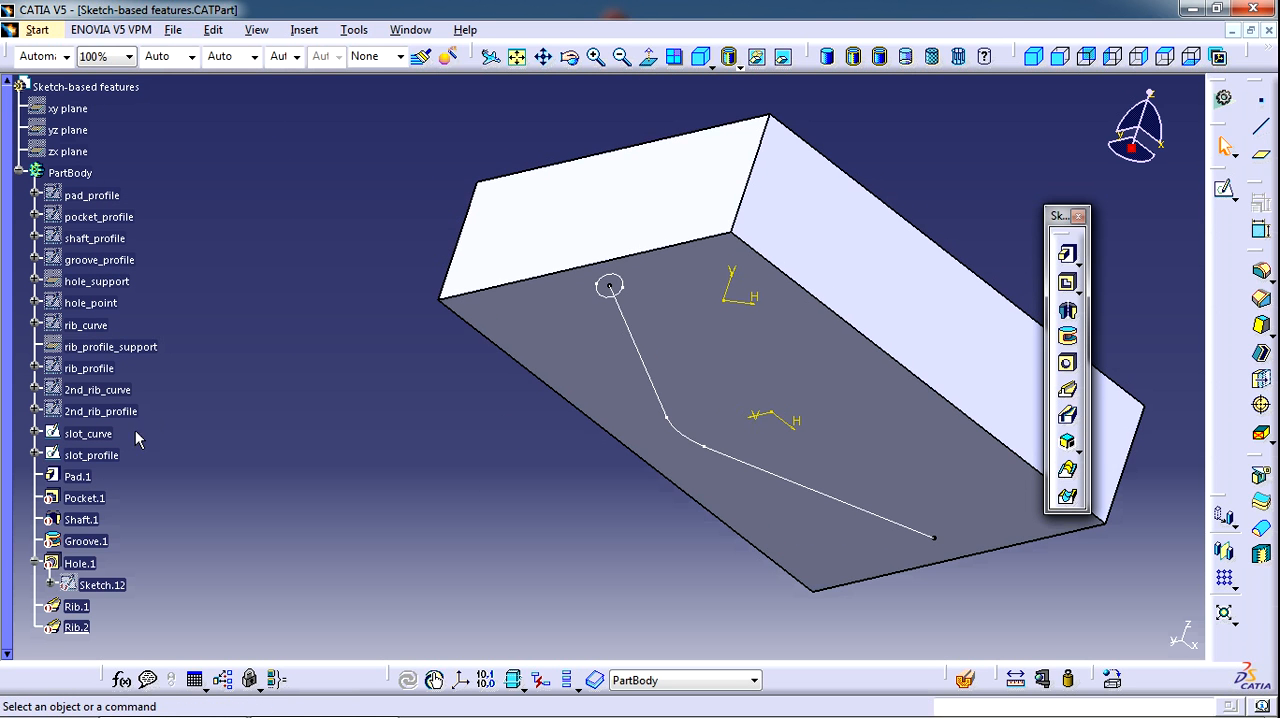
middle_click_drag(648, 435, 632, 437)
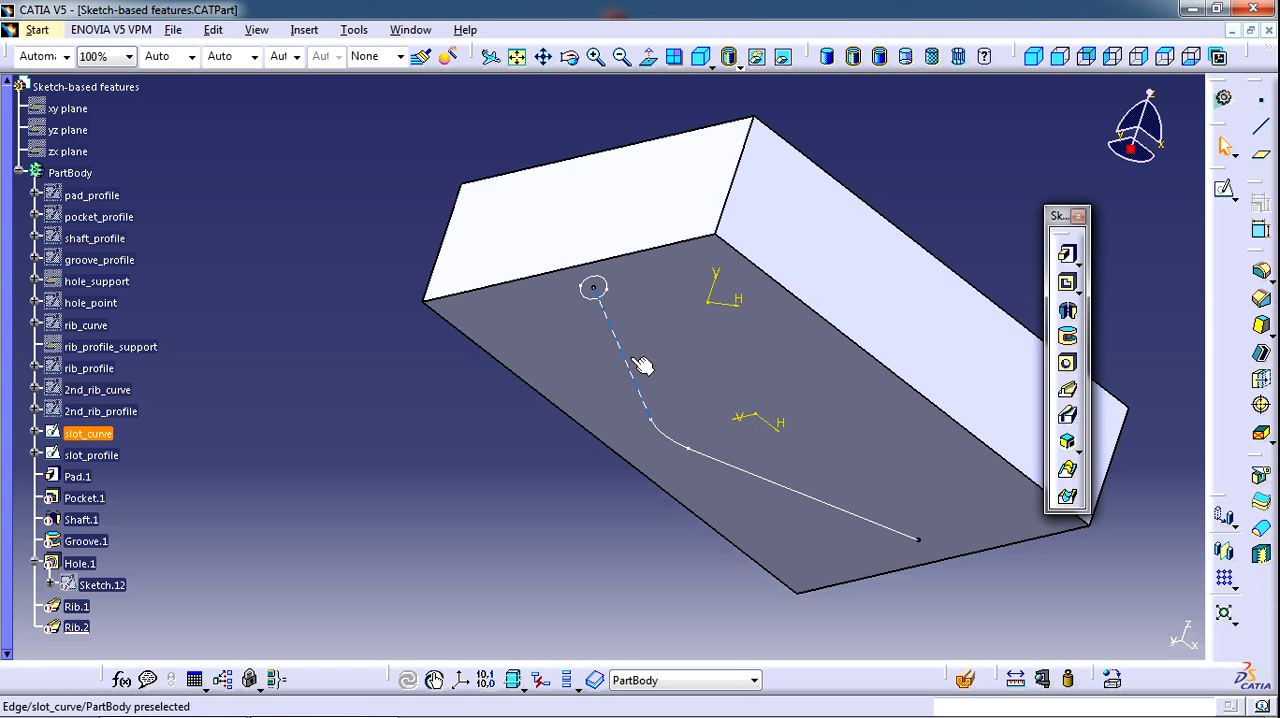
Cut a slot in the pad by sweeping slot_profile along the slot_curve center curve with Keep angle profile control, and inspect the groove
left_click(1067, 416)
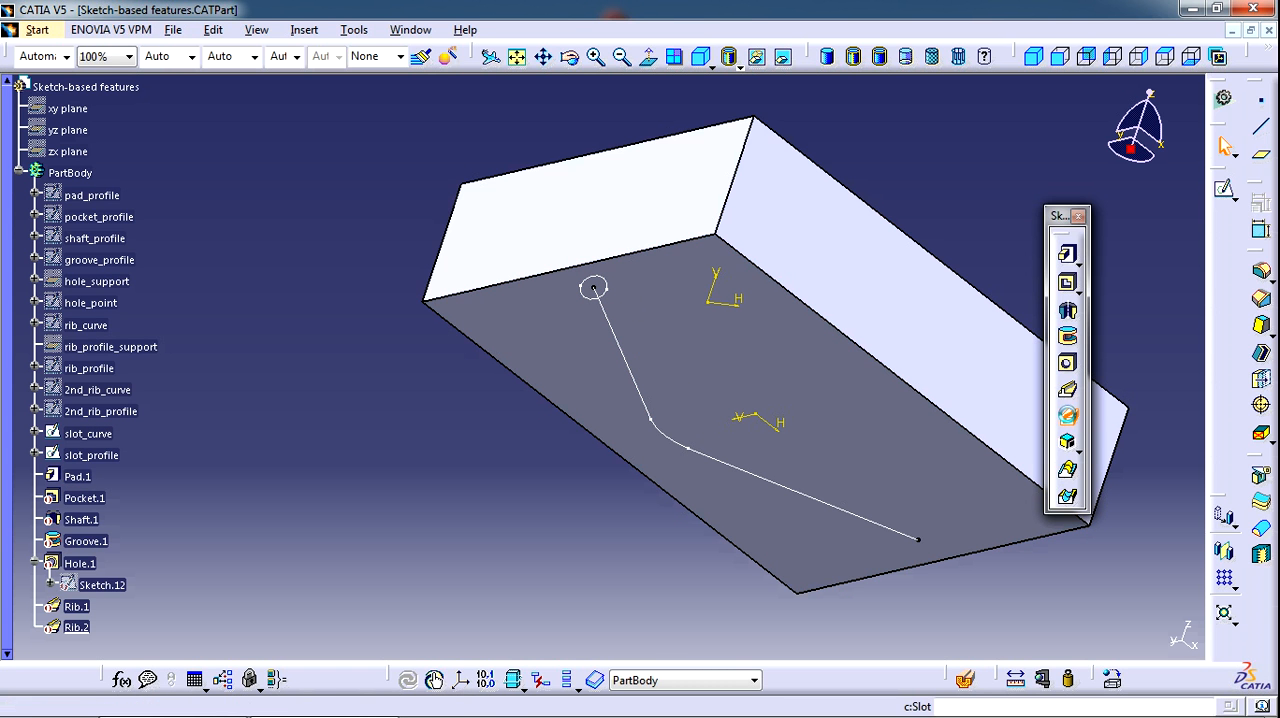
middle_click_drag(743, 392, 631, 391)
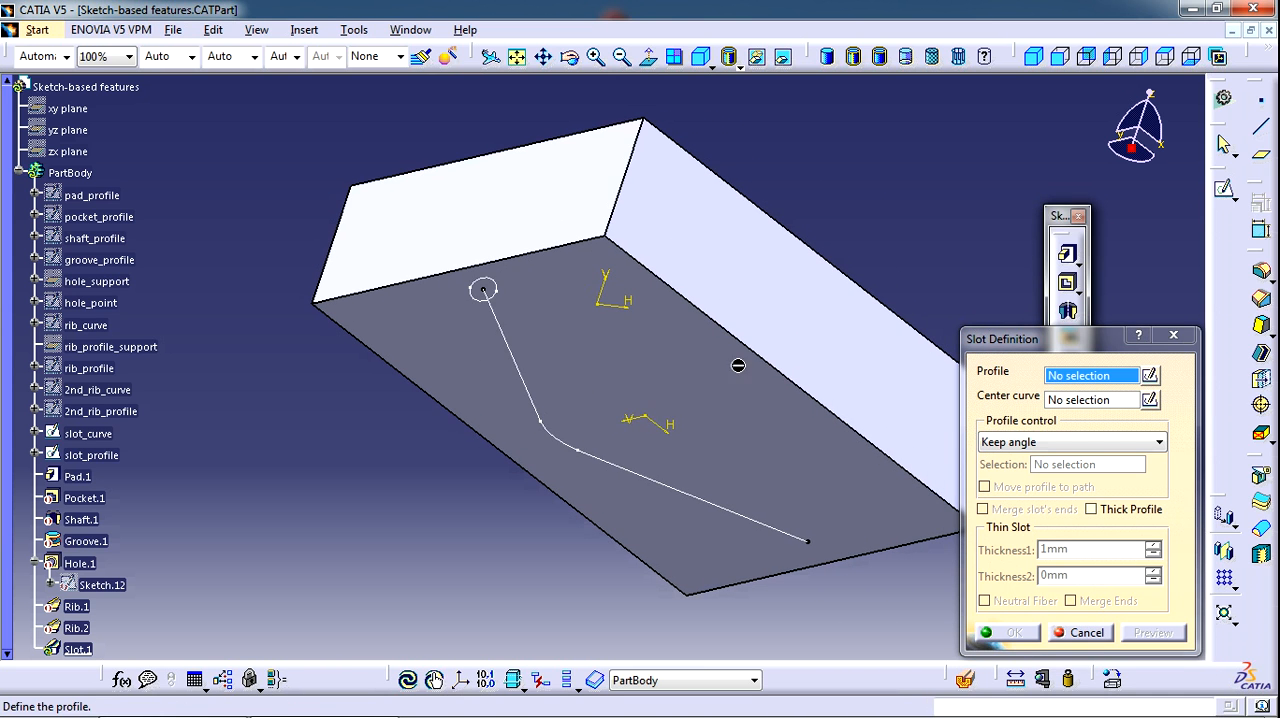
left_click(485, 289)
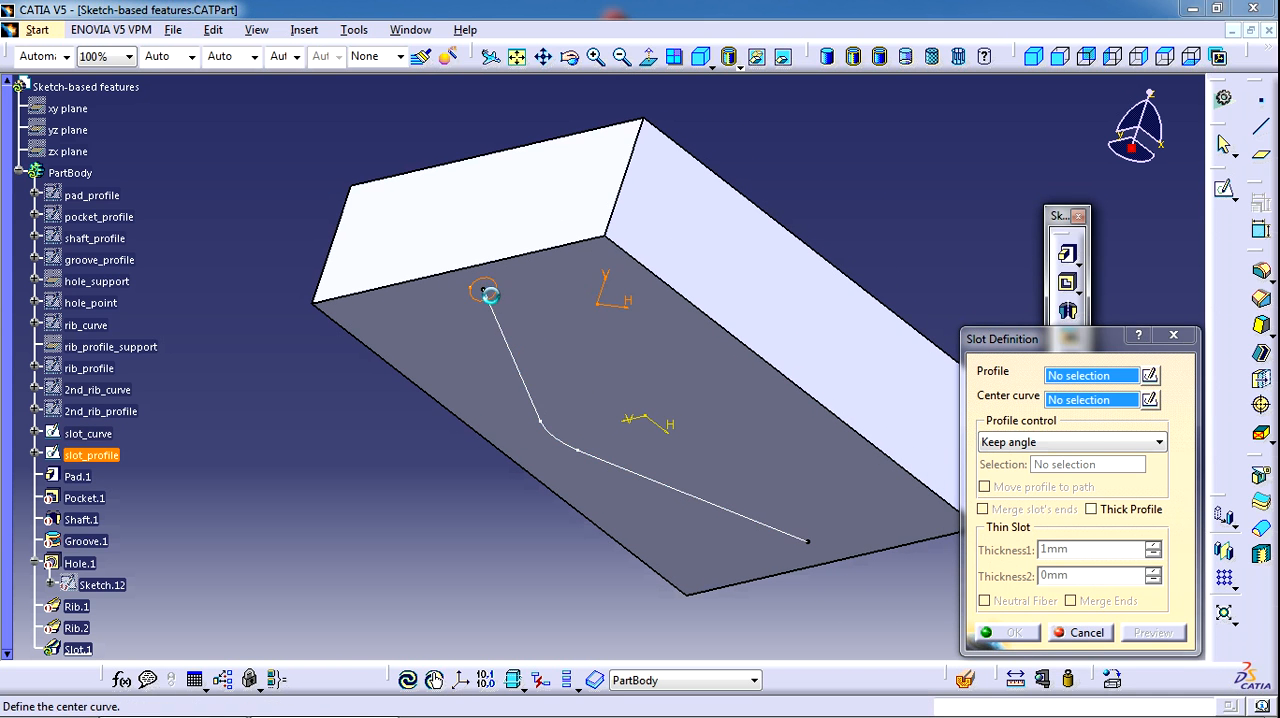
left_click(513, 339)
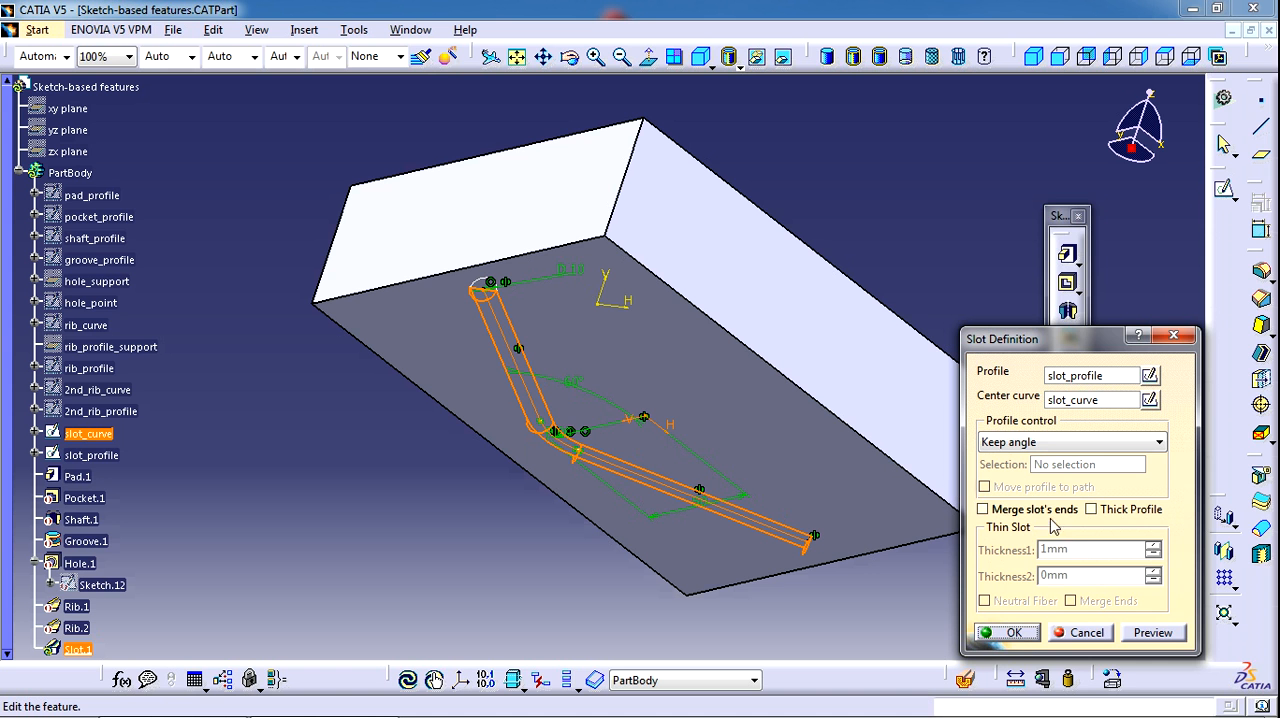
left_click(1013, 632)
middle_click_drag(500, 438, 631, 346)
middle_click_drag(580, 432, 686, 320)
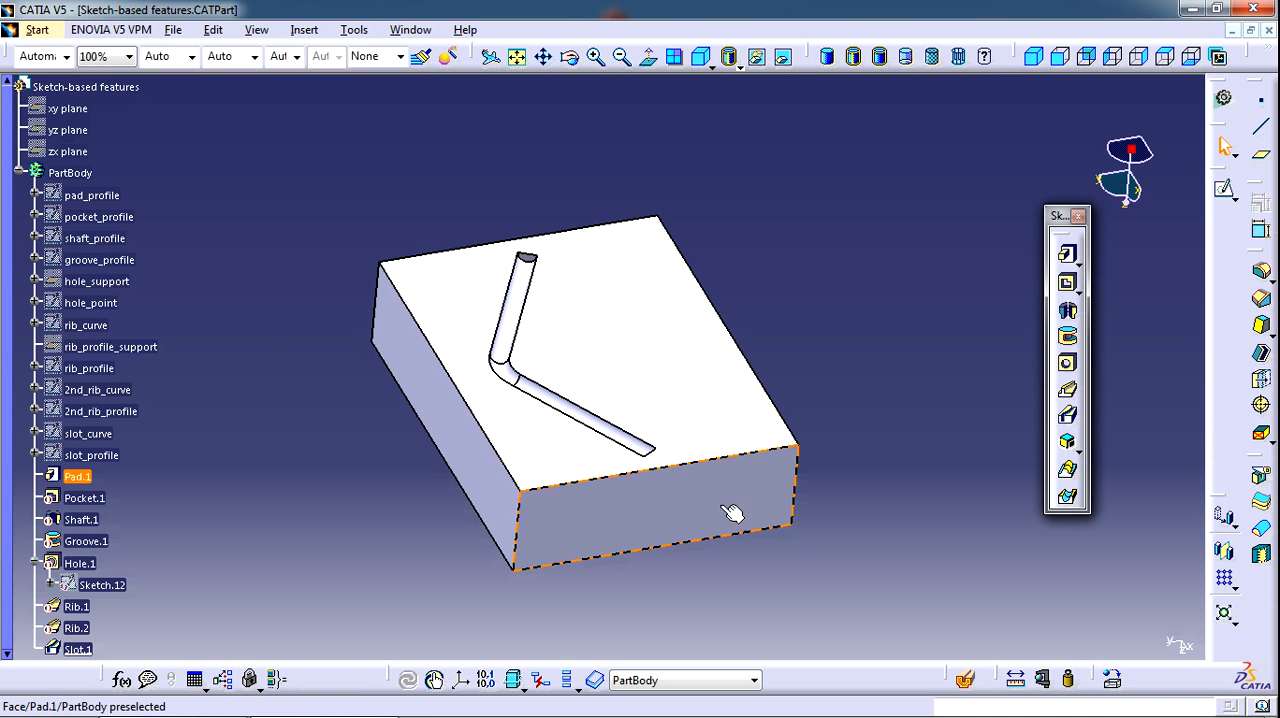
middle_click_drag(641, 548, 634, 370)
middle_click_drag(877, 360, 795, 398)
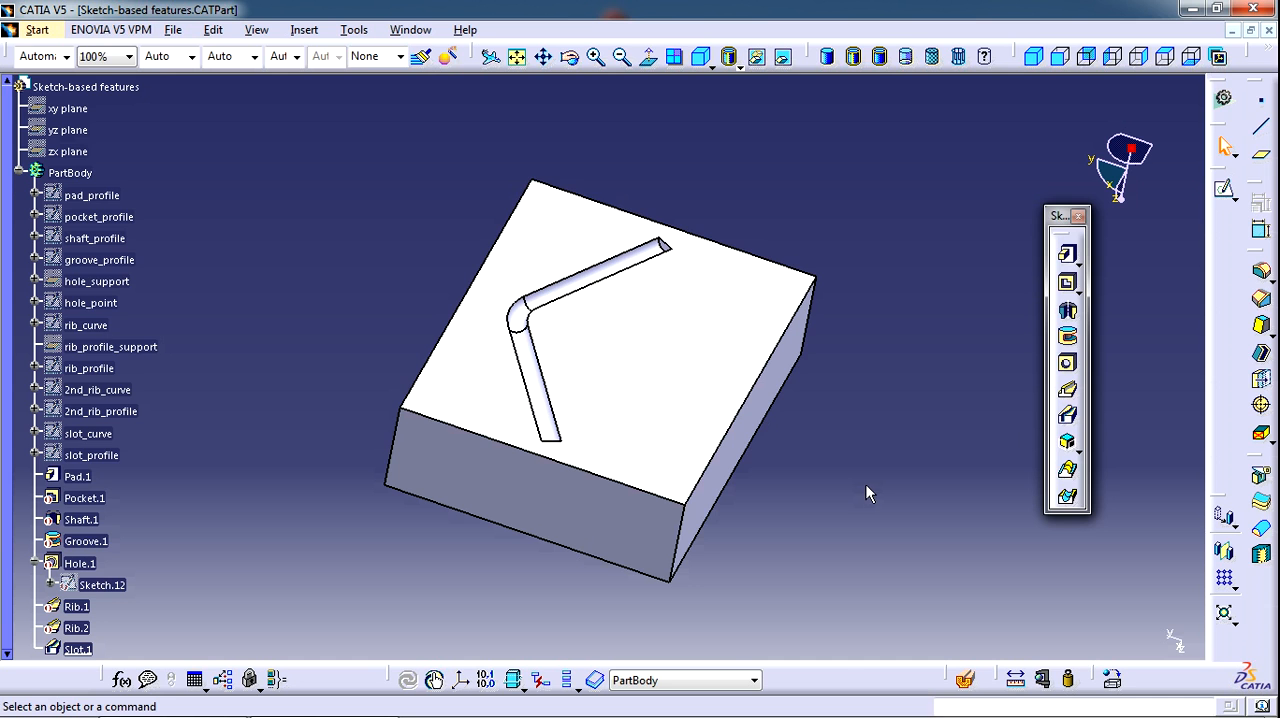